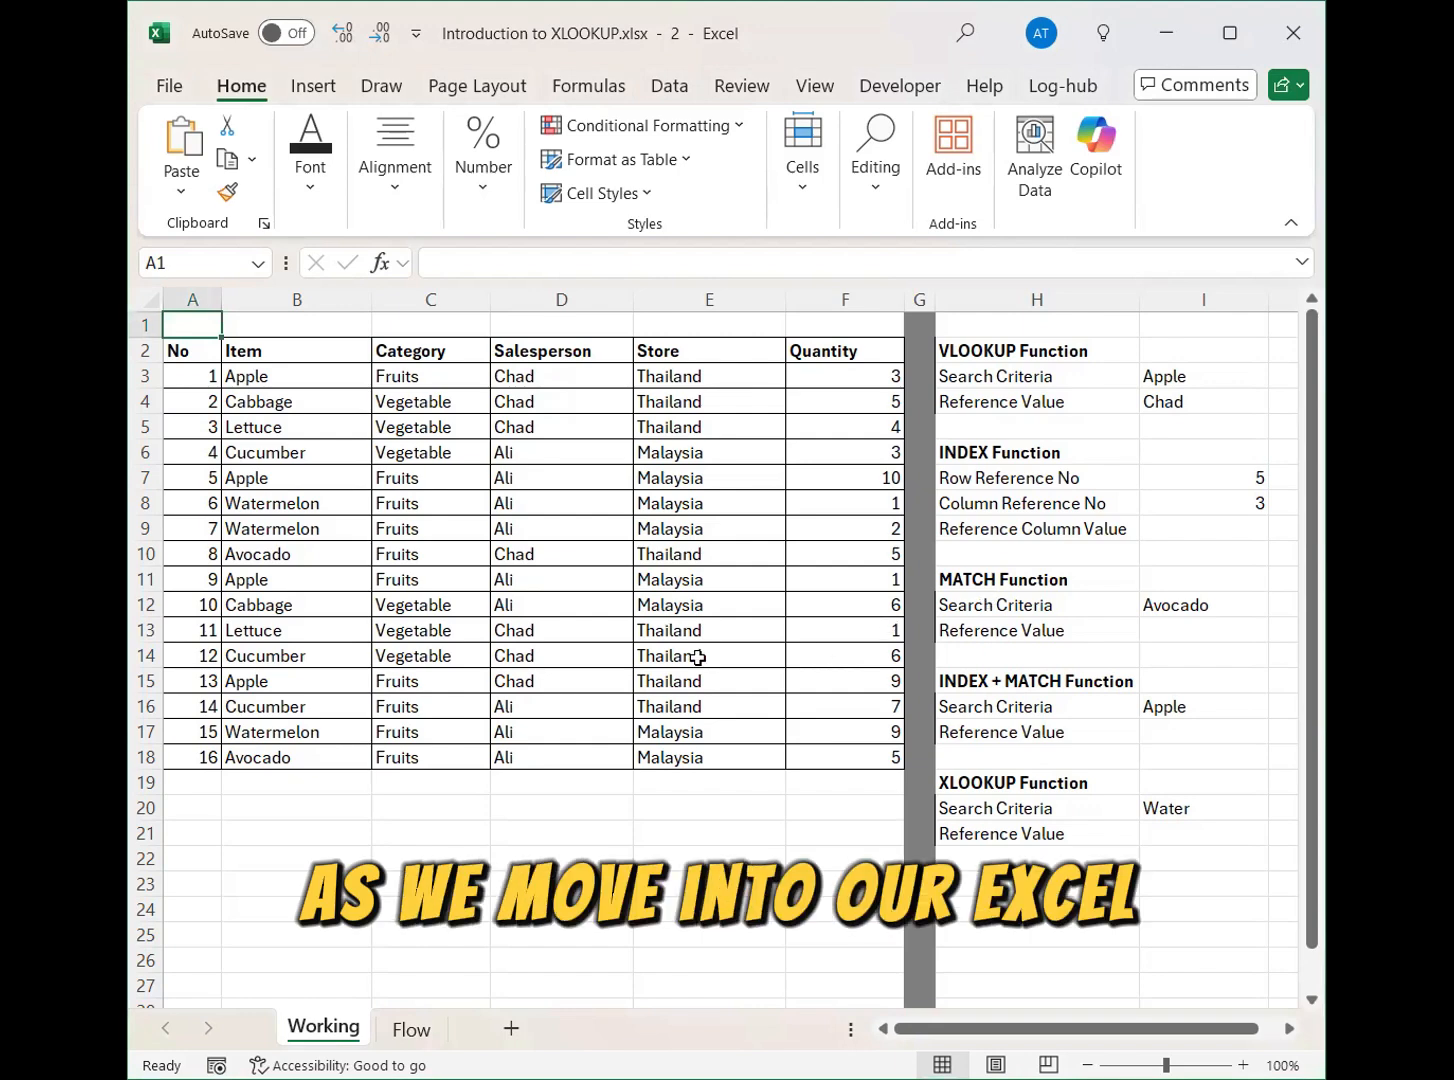
Start an XLOOKUP formula in cell I21 with the search criteria cell I20 as its lookup value.
{"action": "left_click", "coordinate": [1200, 833]}
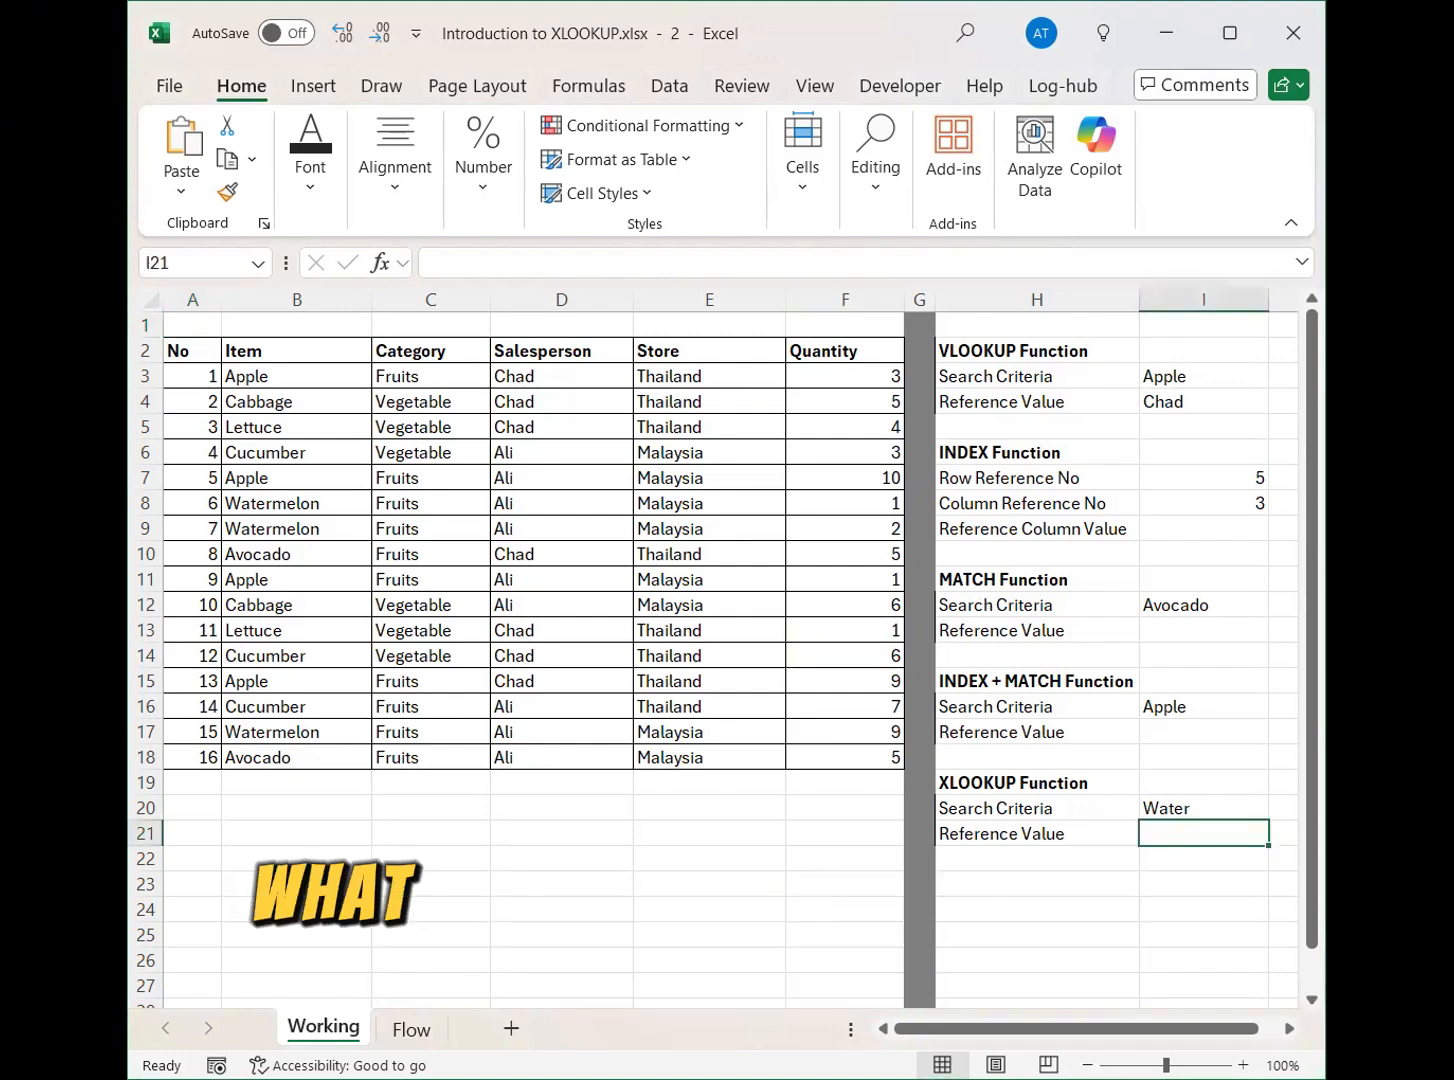
{"action": "left_click", "coordinate": [1206, 809]}
{"action": "left_click", "coordinate": [1204, 832]}
{"action": "left_click", "coordinate": [1200, 811]}
{"action": "left_click", "coordinate": [1201, 834]}
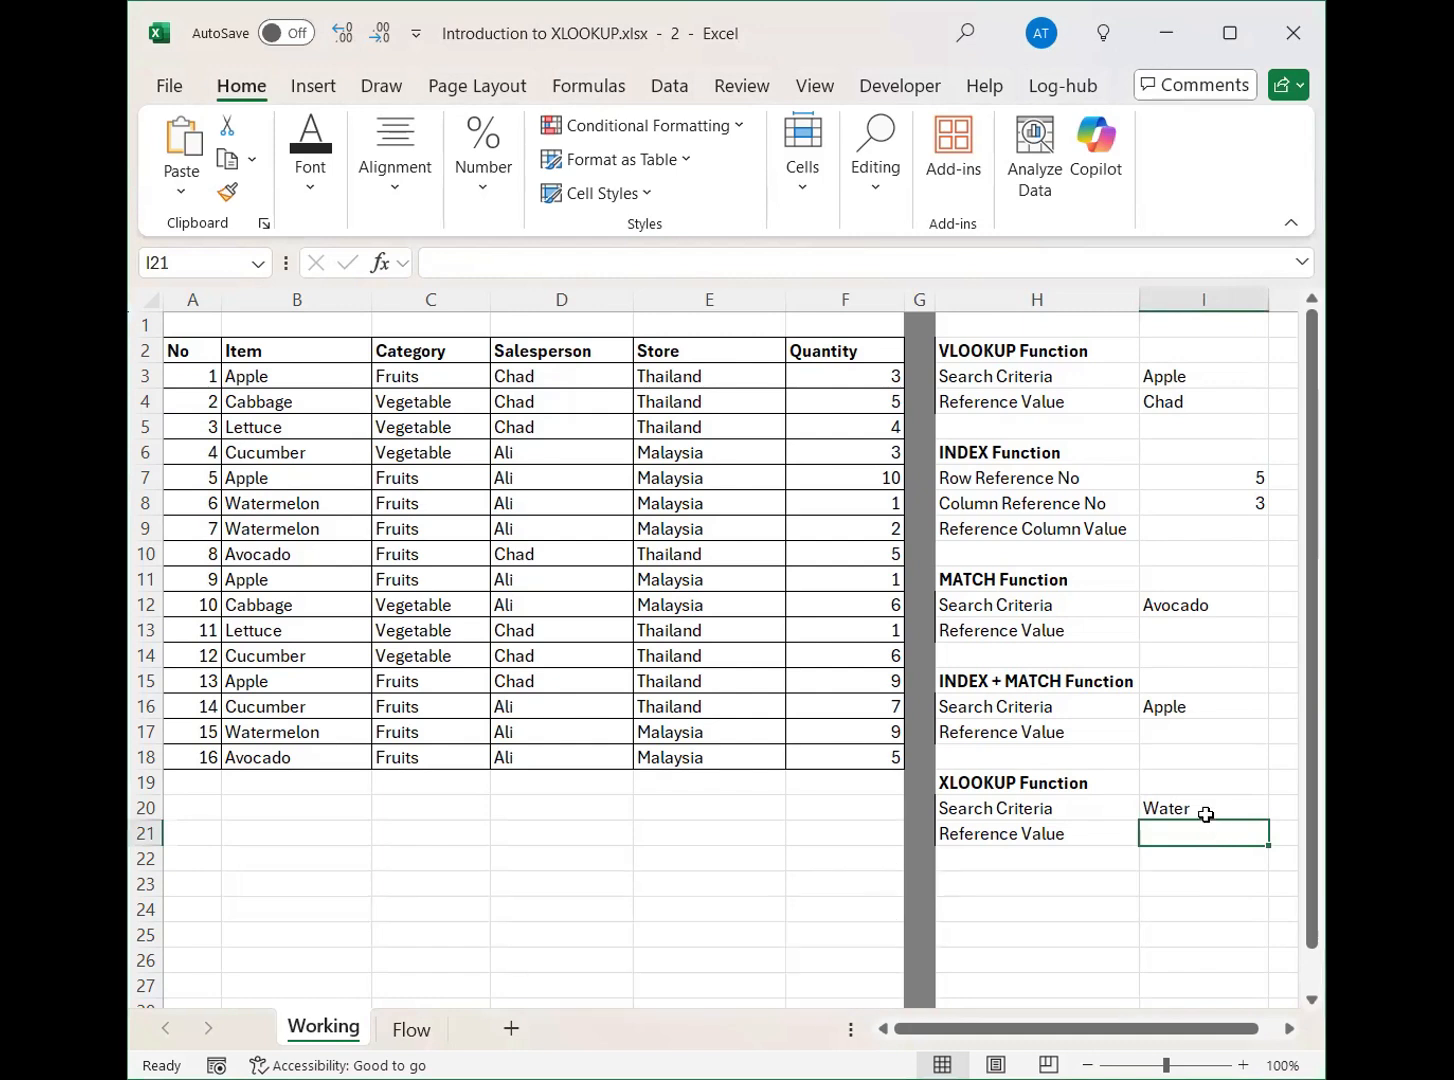
{"action": "type", "text": "="}
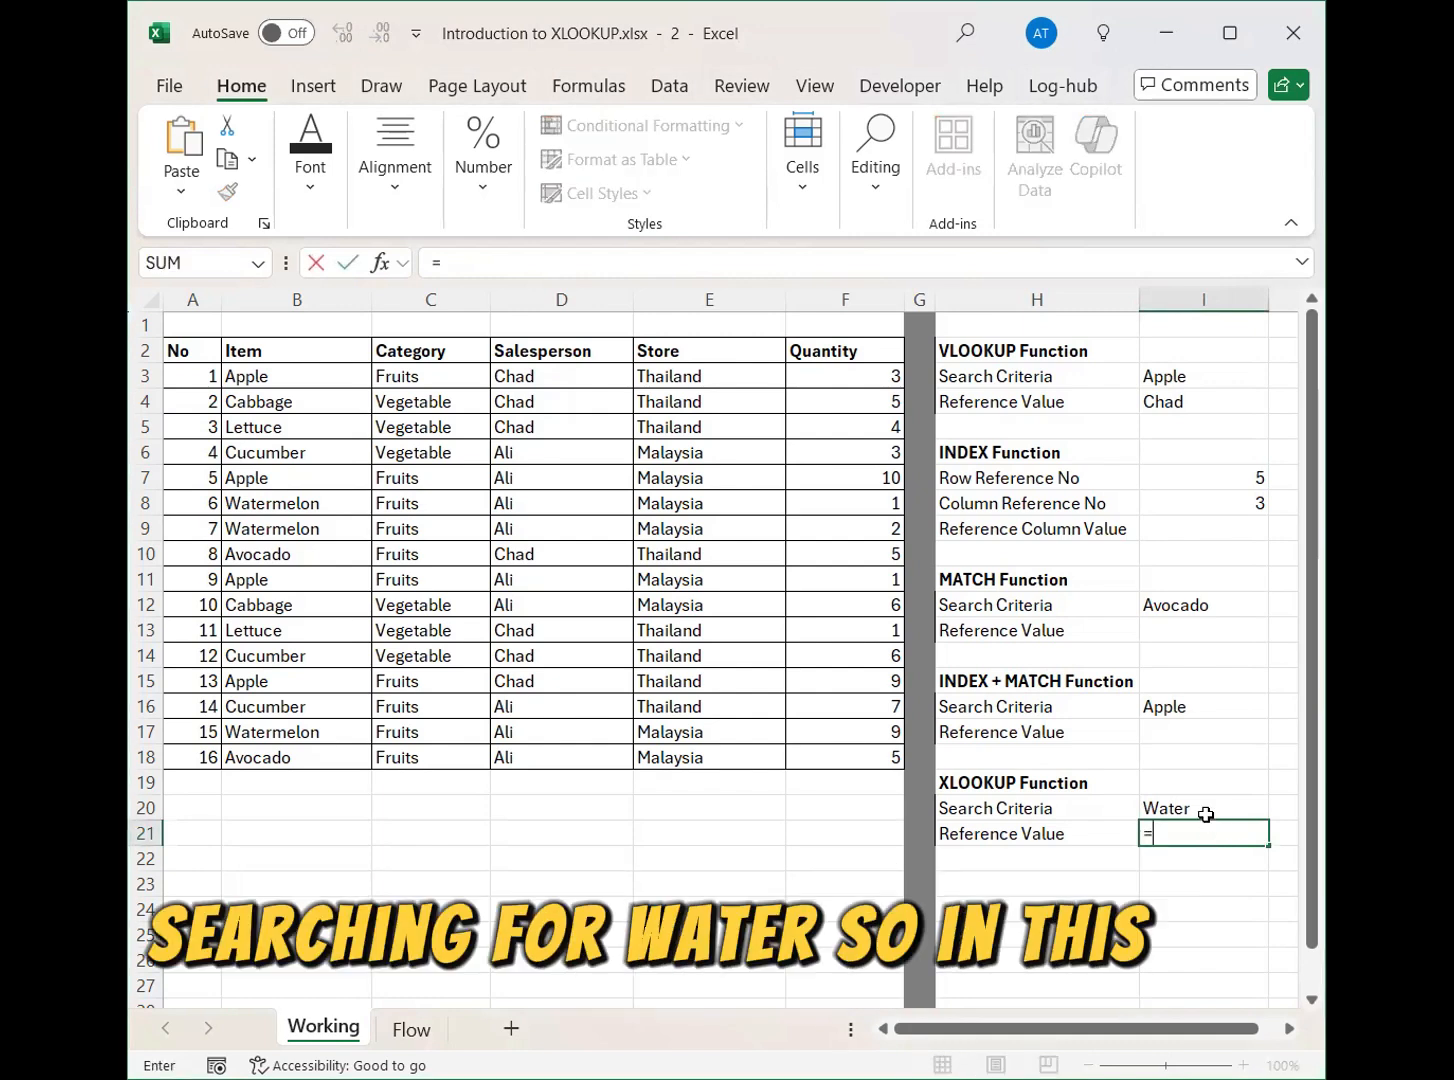
{"action": "type", "text": "XLOOKUP"}
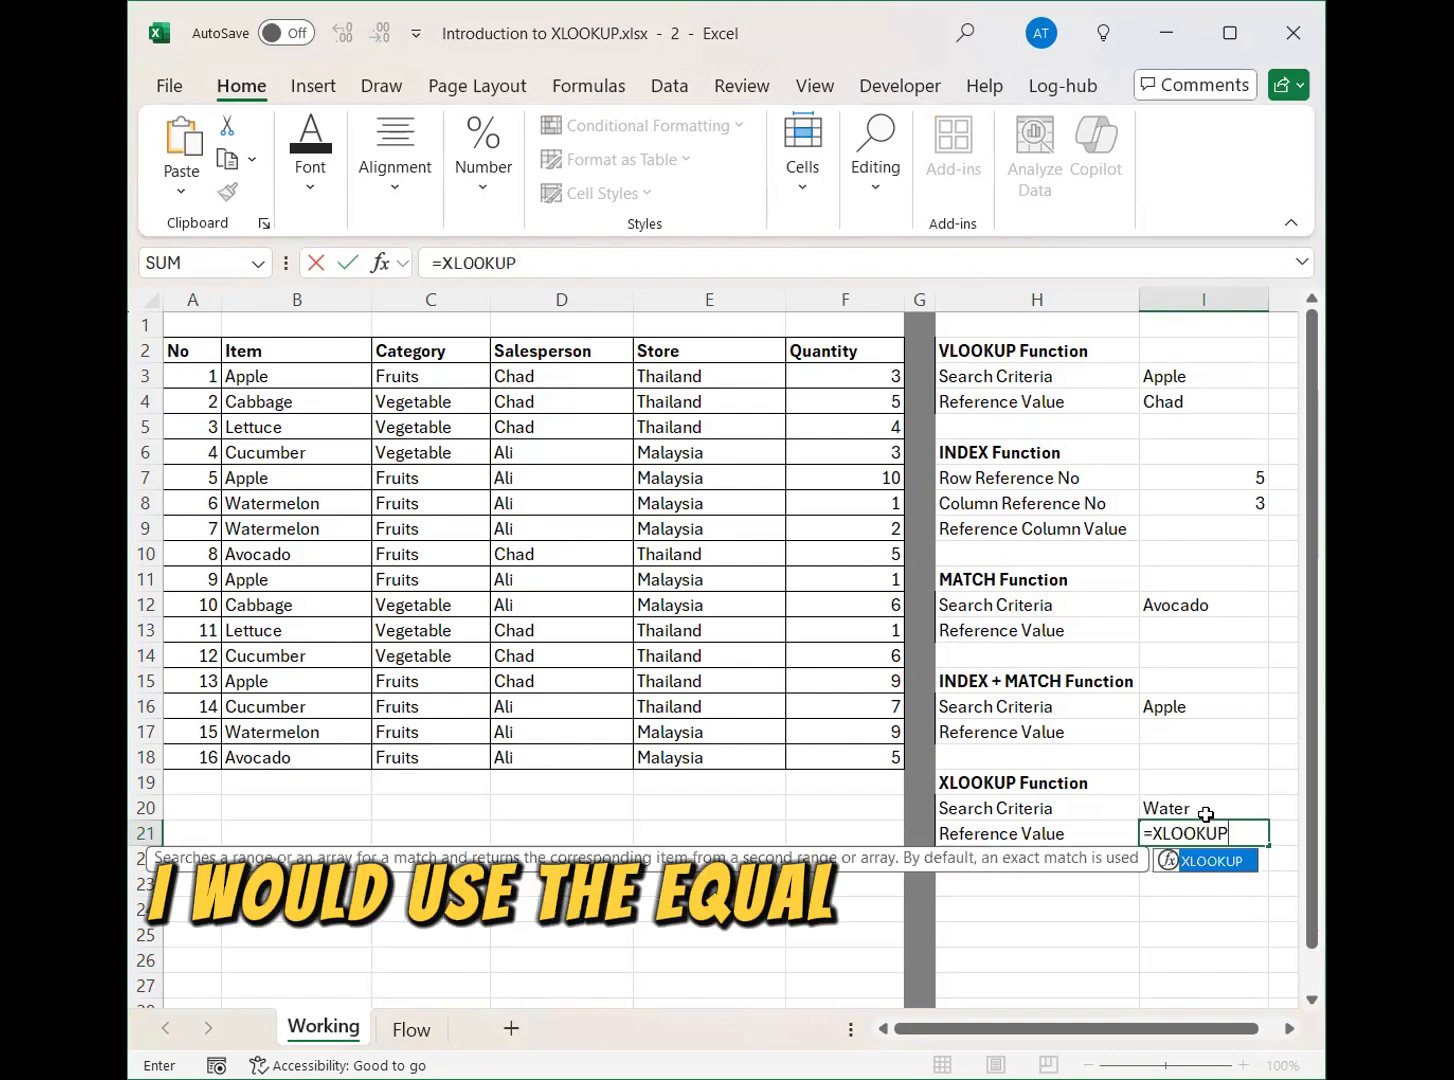
{"action": "type", "text": "("}
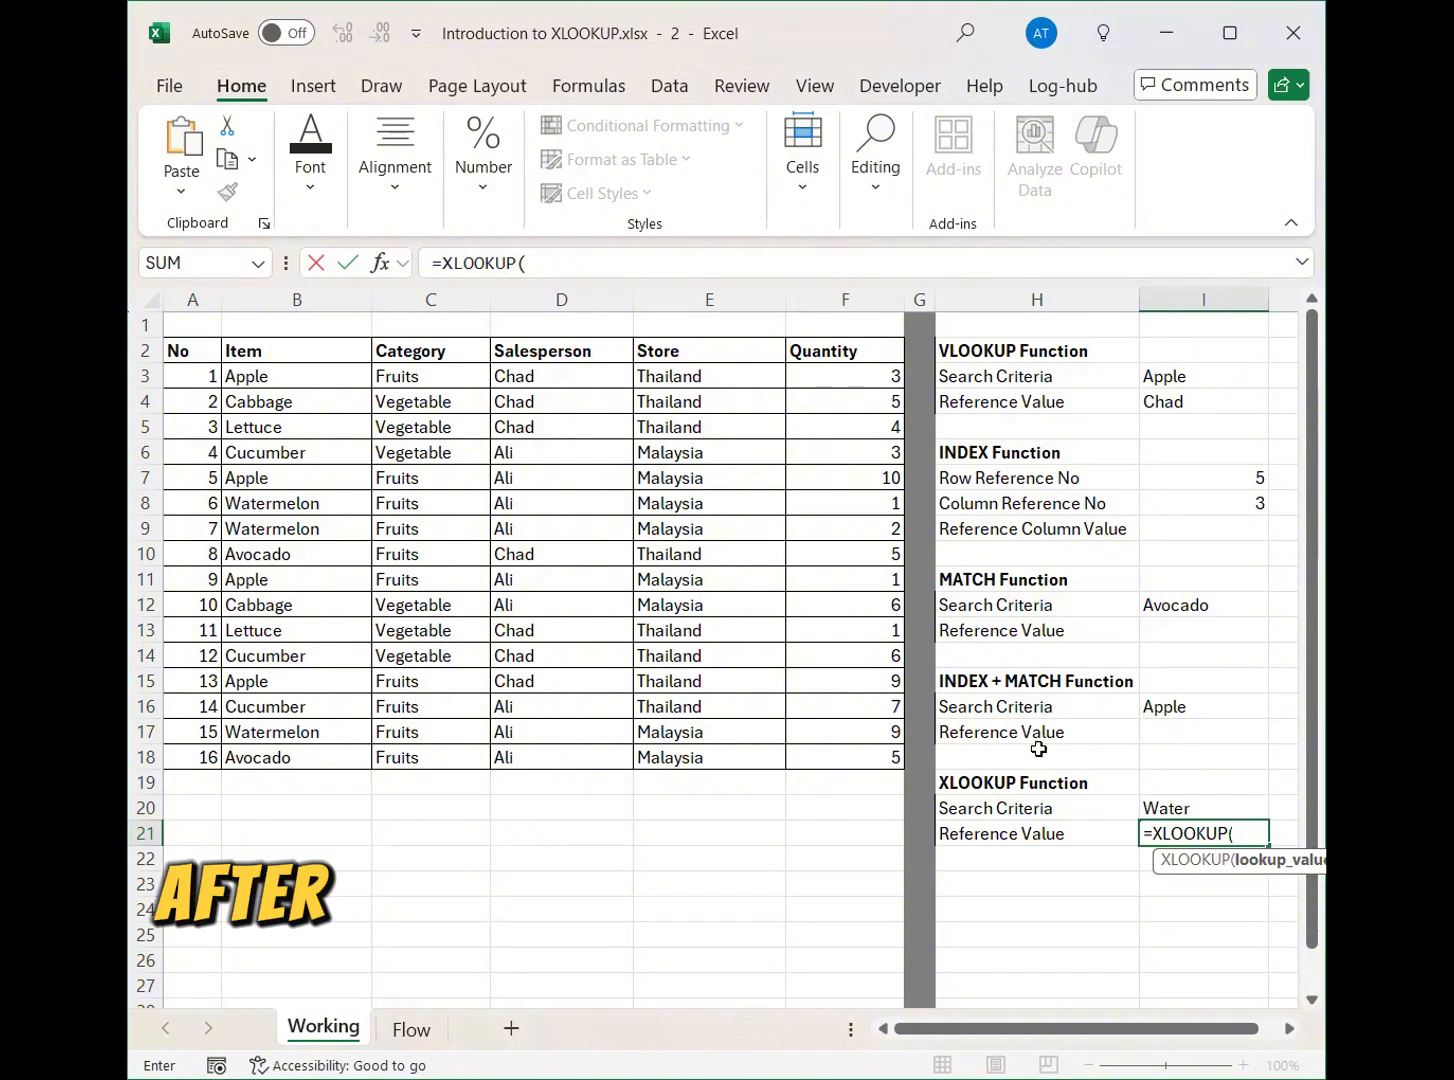
{"action": "left_click", "coordinate": [1176, 806]}
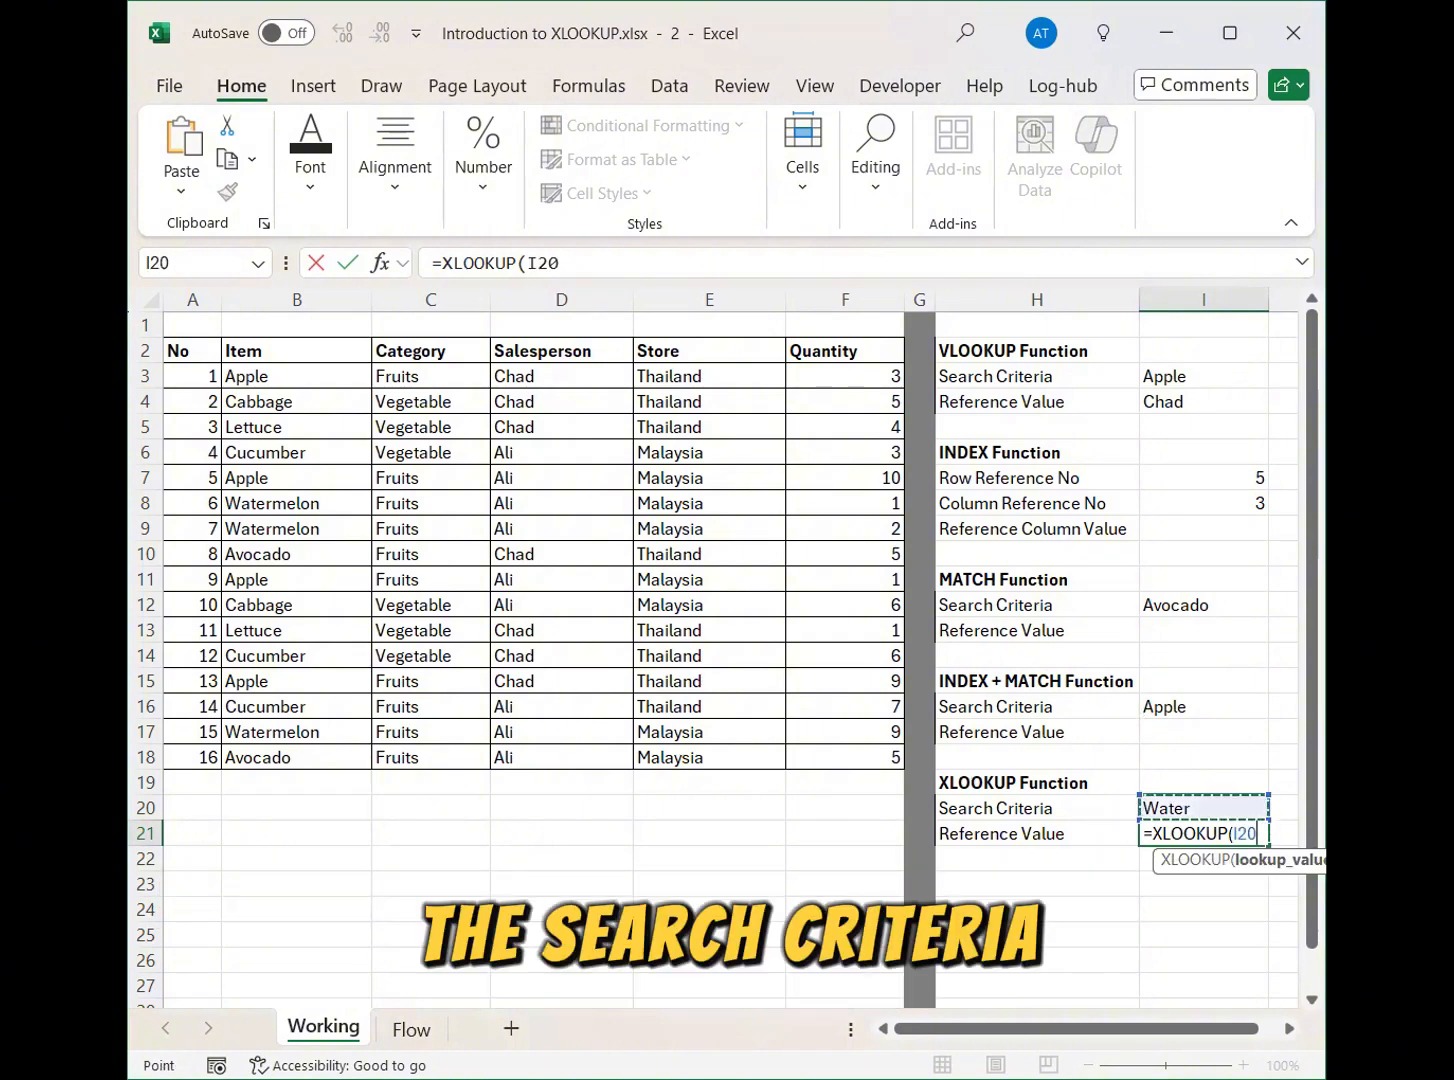
{"action": "type", "text": ","}
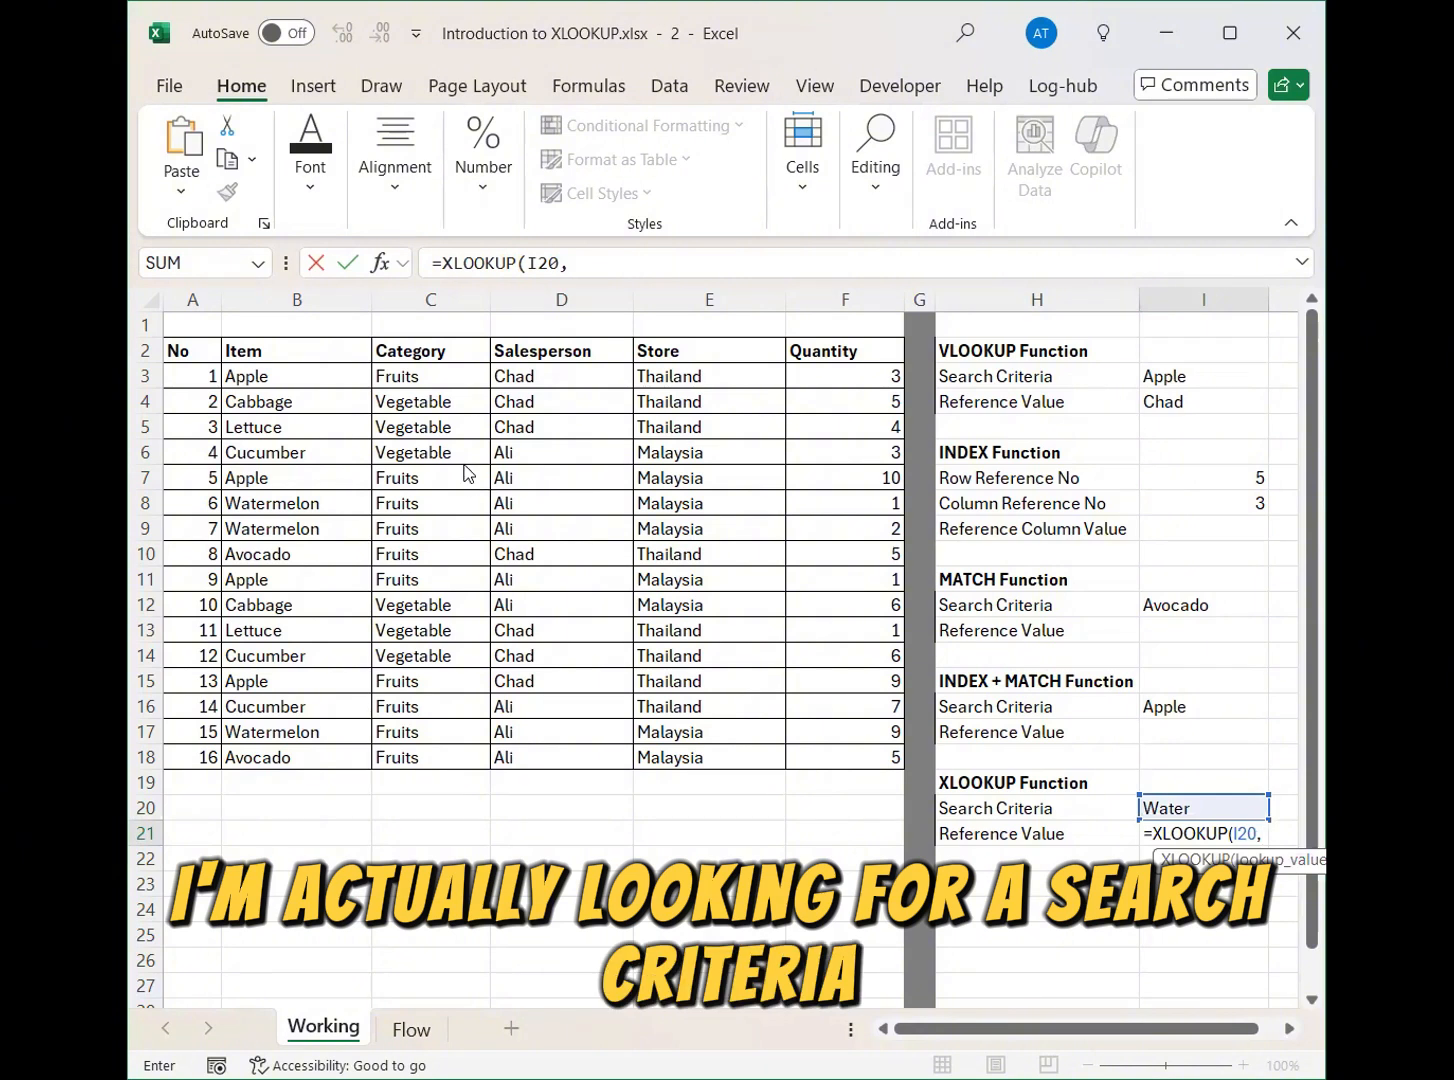
Complete the XLOOKUP formula with the Item range B3:B18 as lookup array and the Category range C3:C18 as return array.
{"action": "left_click", "coordinate": [338, 378]}
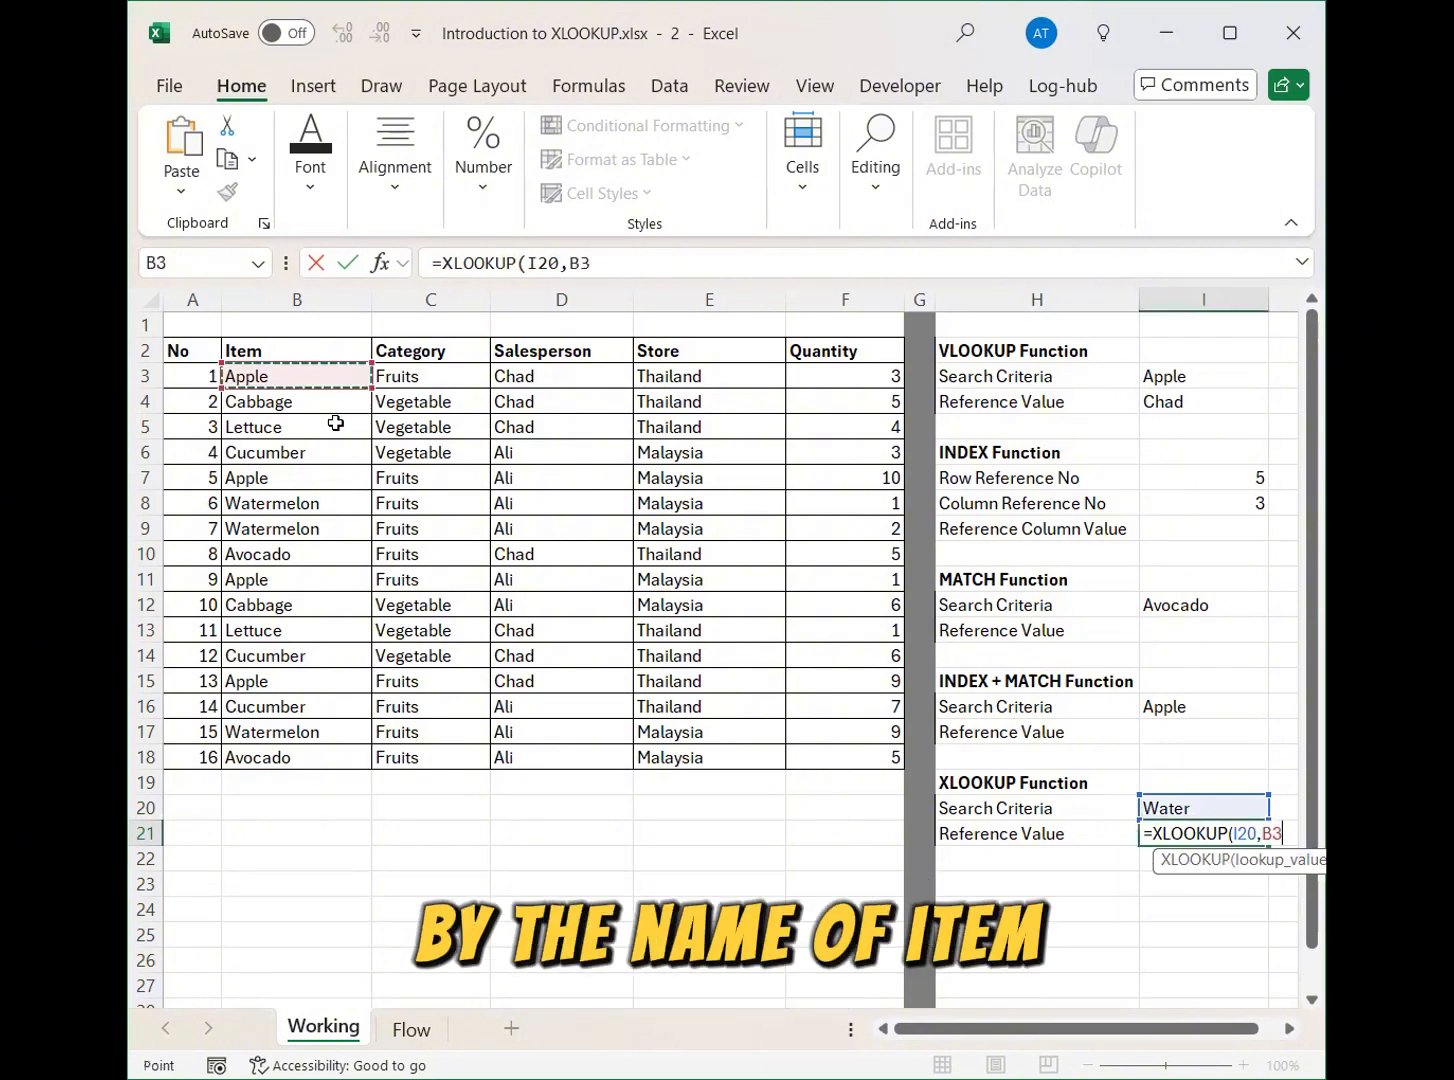
{"action": "key", "text": "ctrl+shift+Down"}
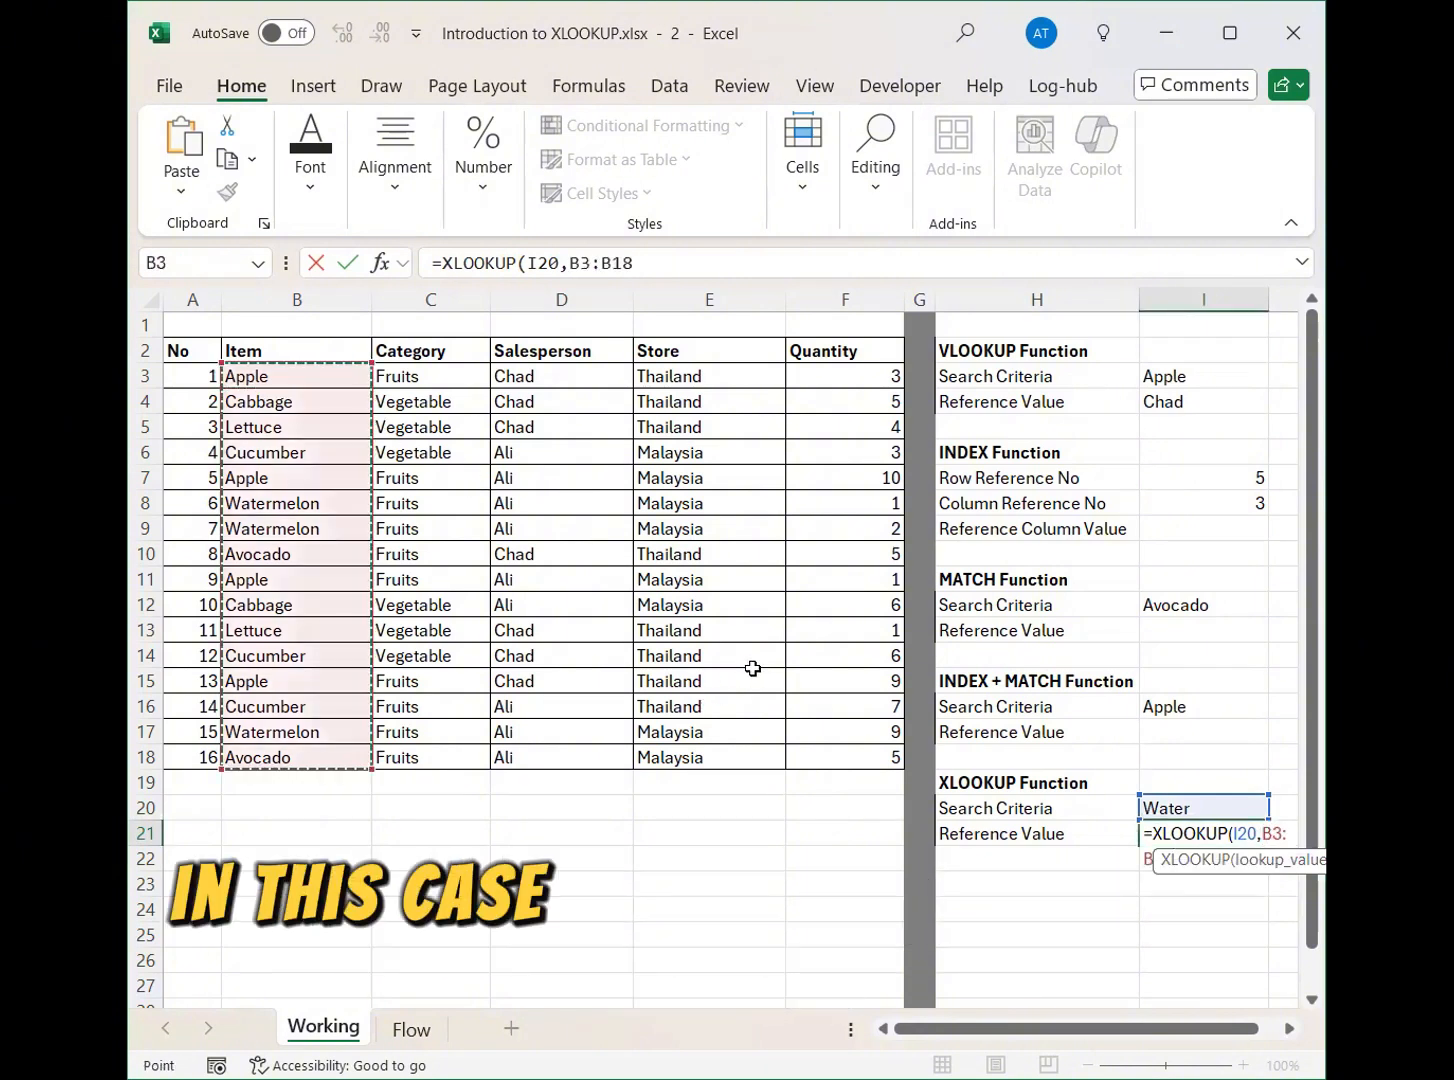
{"action": "type", "text": ","}
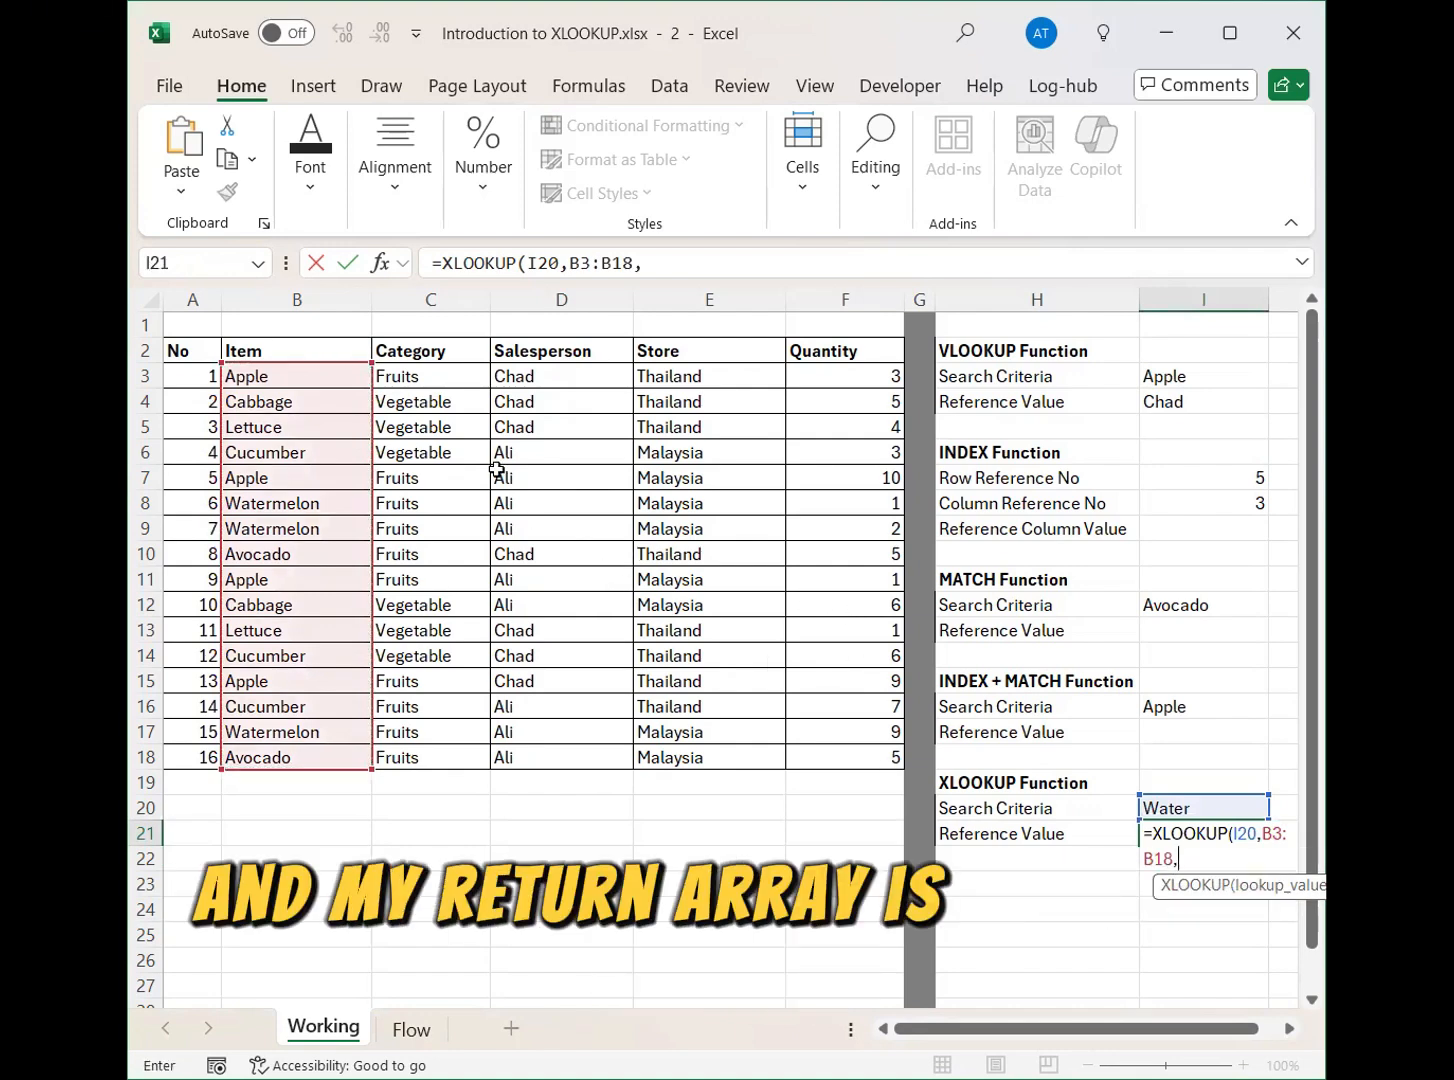
{"action": "left_click", "coordinate": [447, 376]}
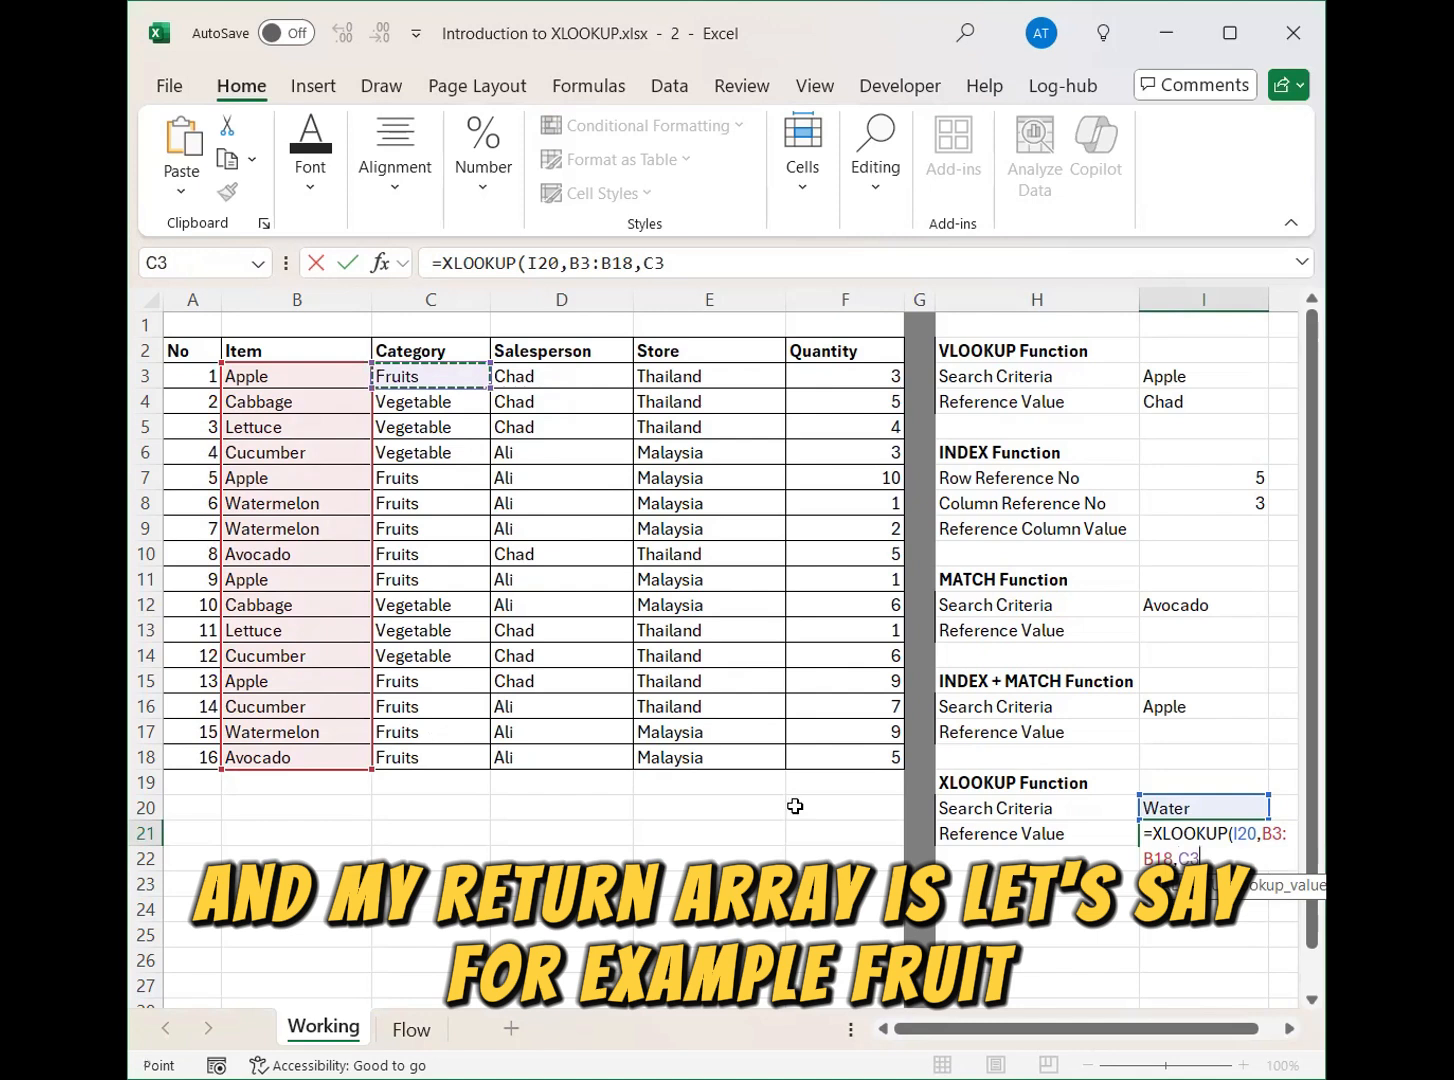
{"action": "key", "text": "ctrl+shift+Down"}
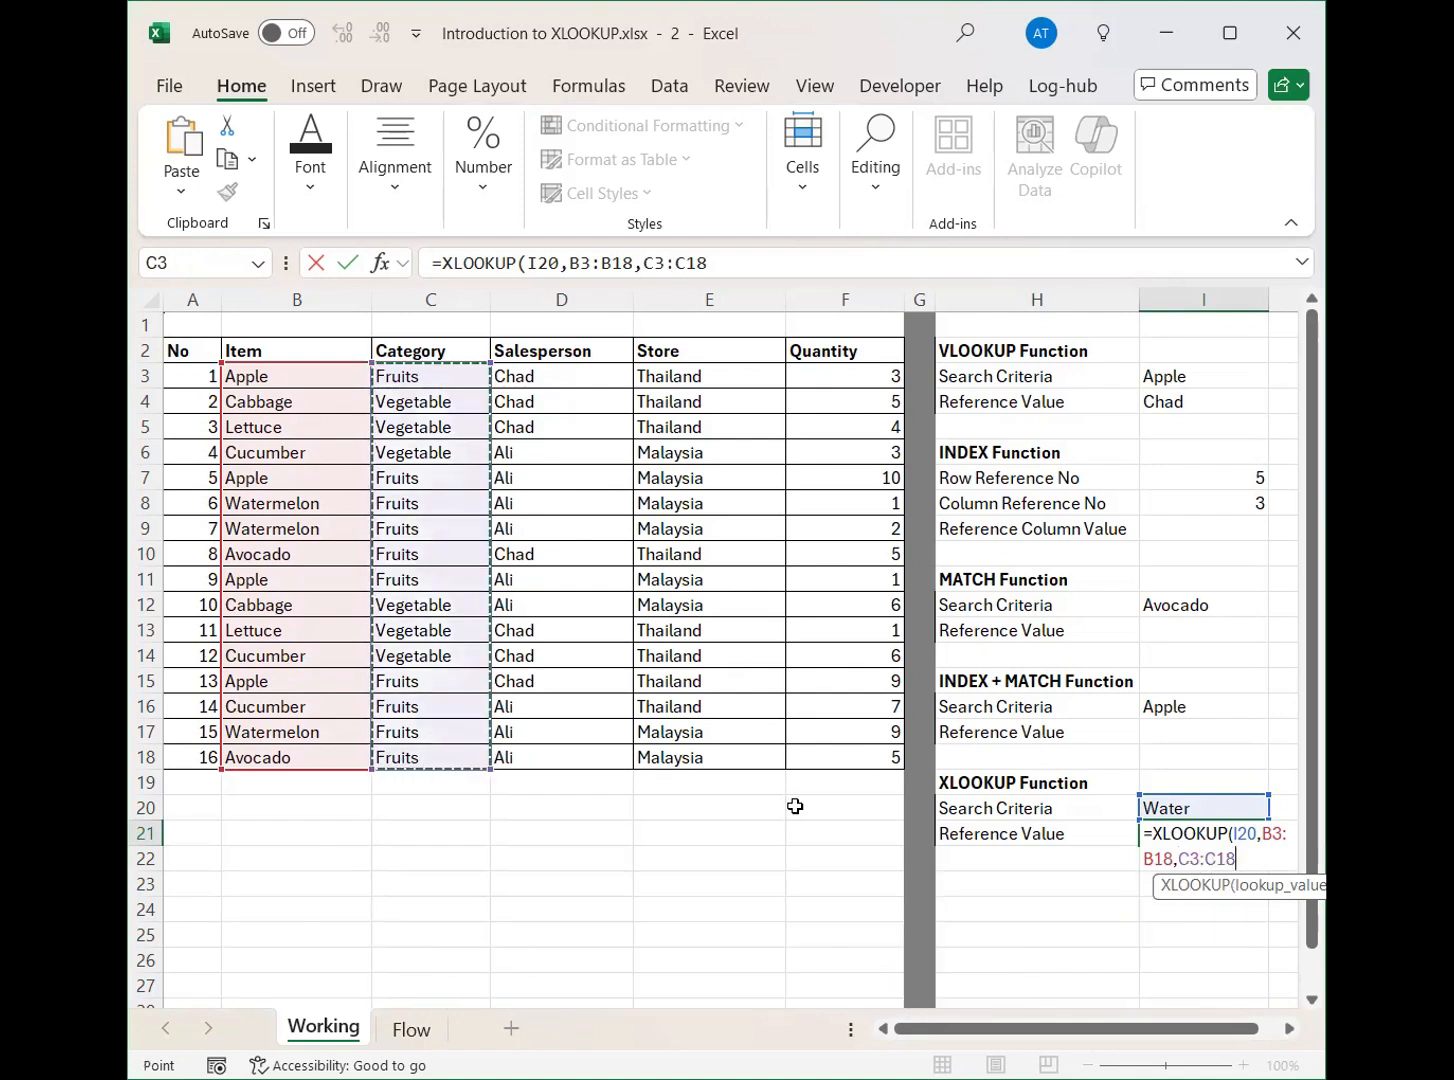
{"action": "type", "text": ")"}
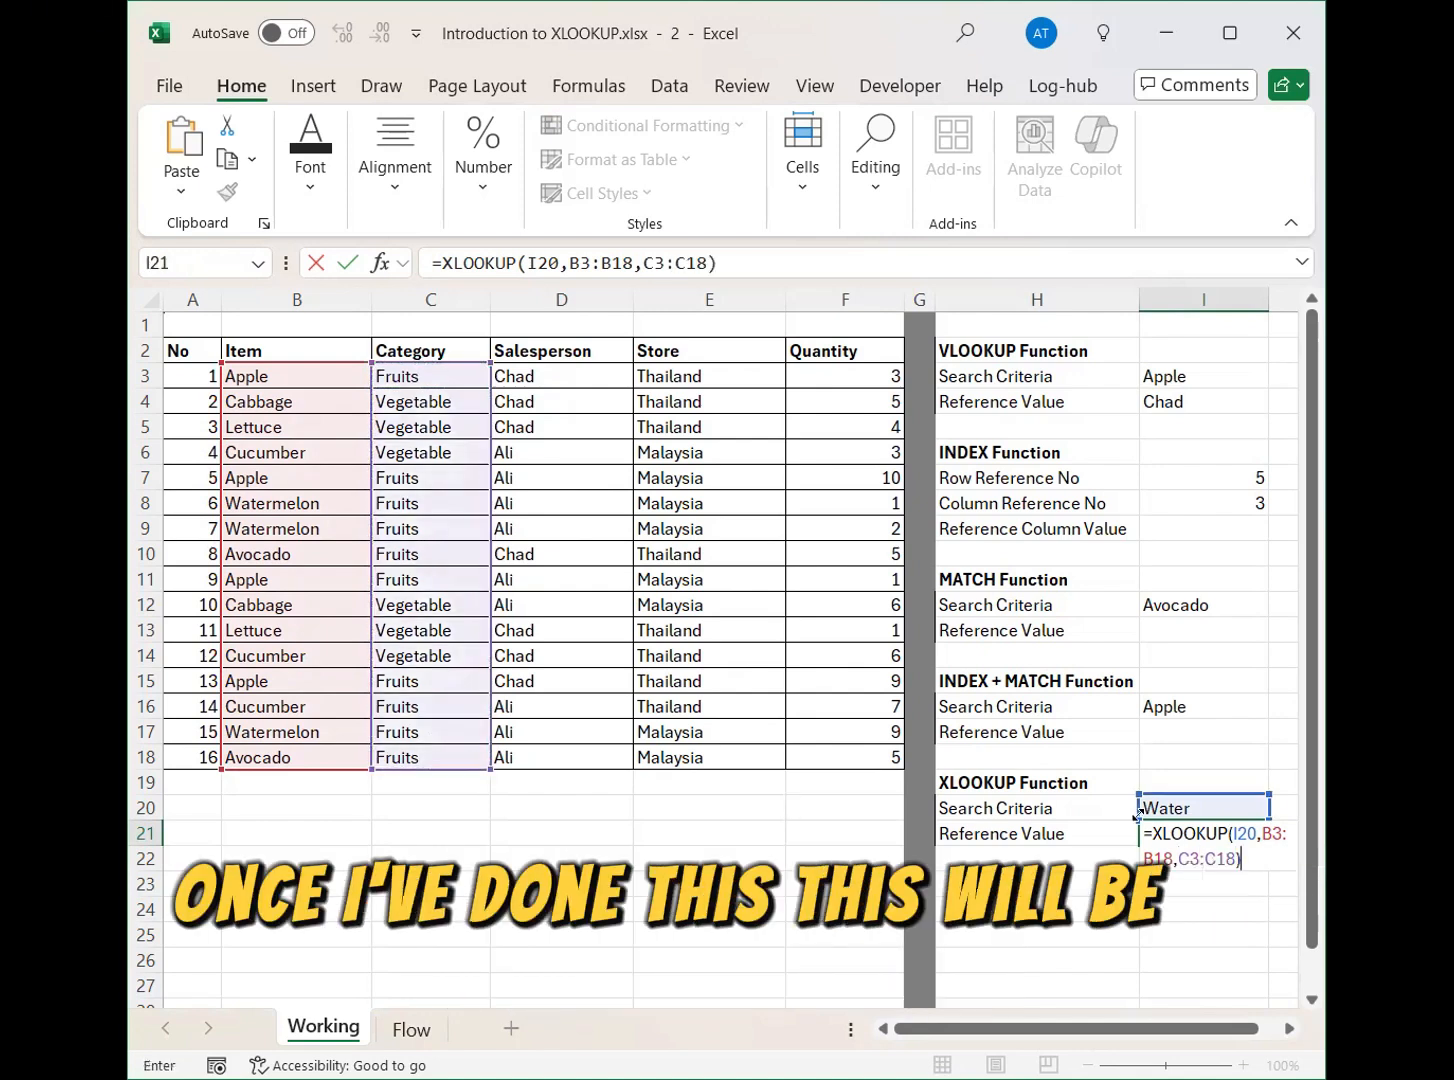
{"action": "key", "text": "Return"}
Set the XLOOKUP search criteria in cell I20 to Apple.
{"action": "left_click", "coordinate": [1212, 808]}
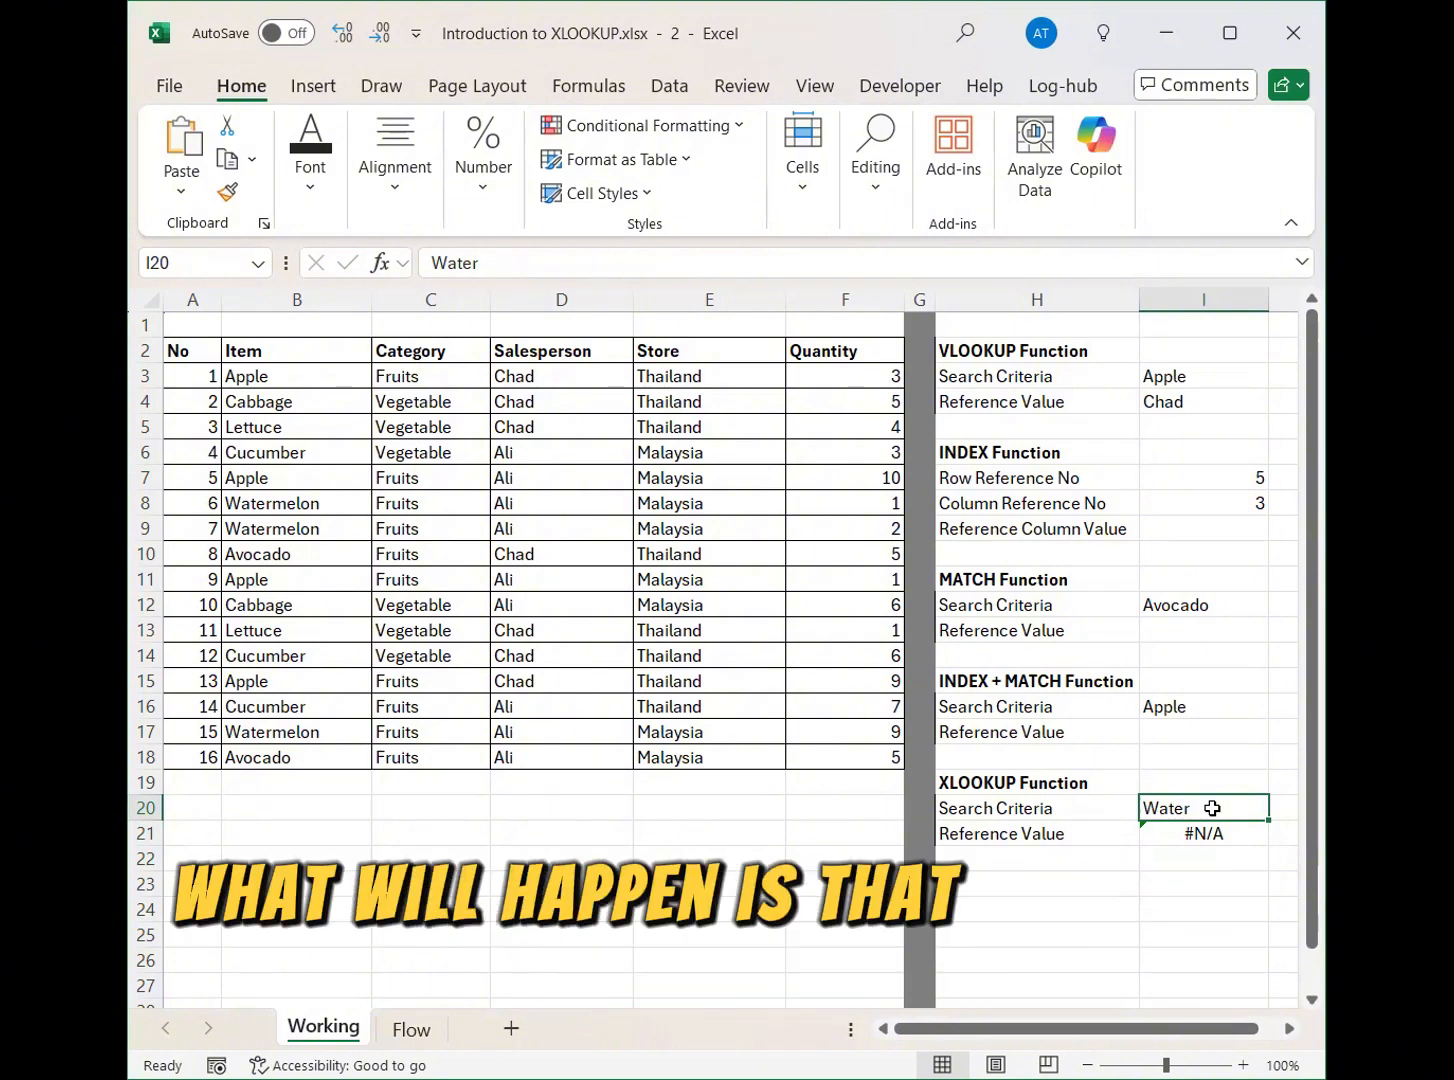
{"action": "key", "text": "Down"}
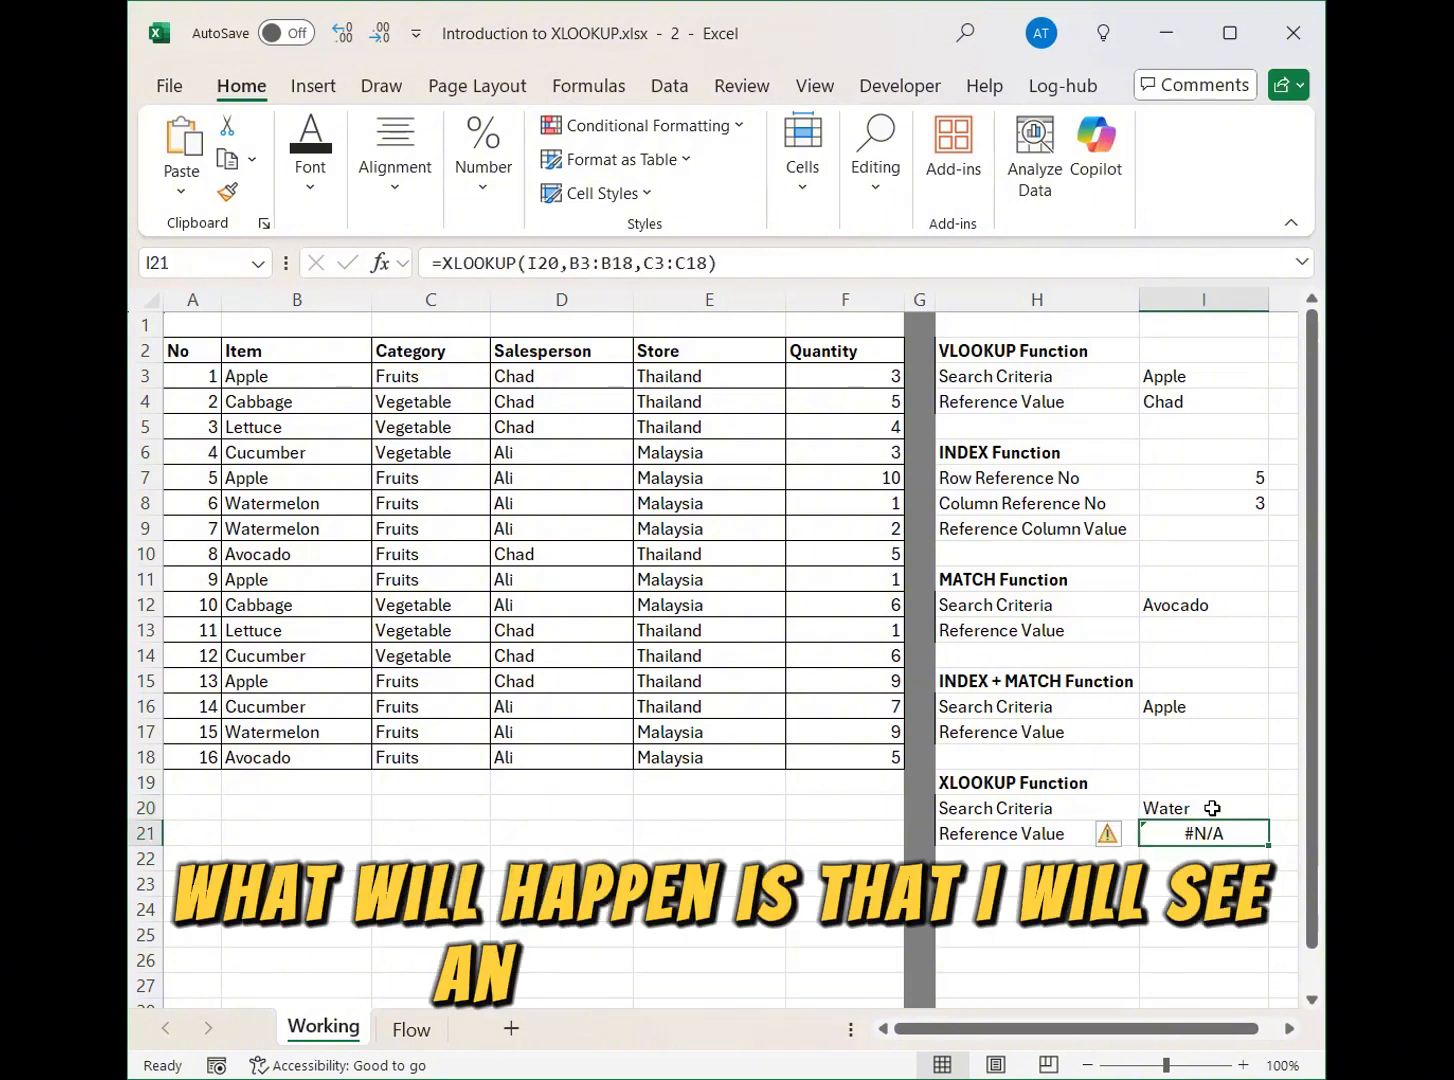
{"action": "key", "text": "Up"}
{"action": "key", "text": "F2"}
{"action": "key", "text": "Escape"}
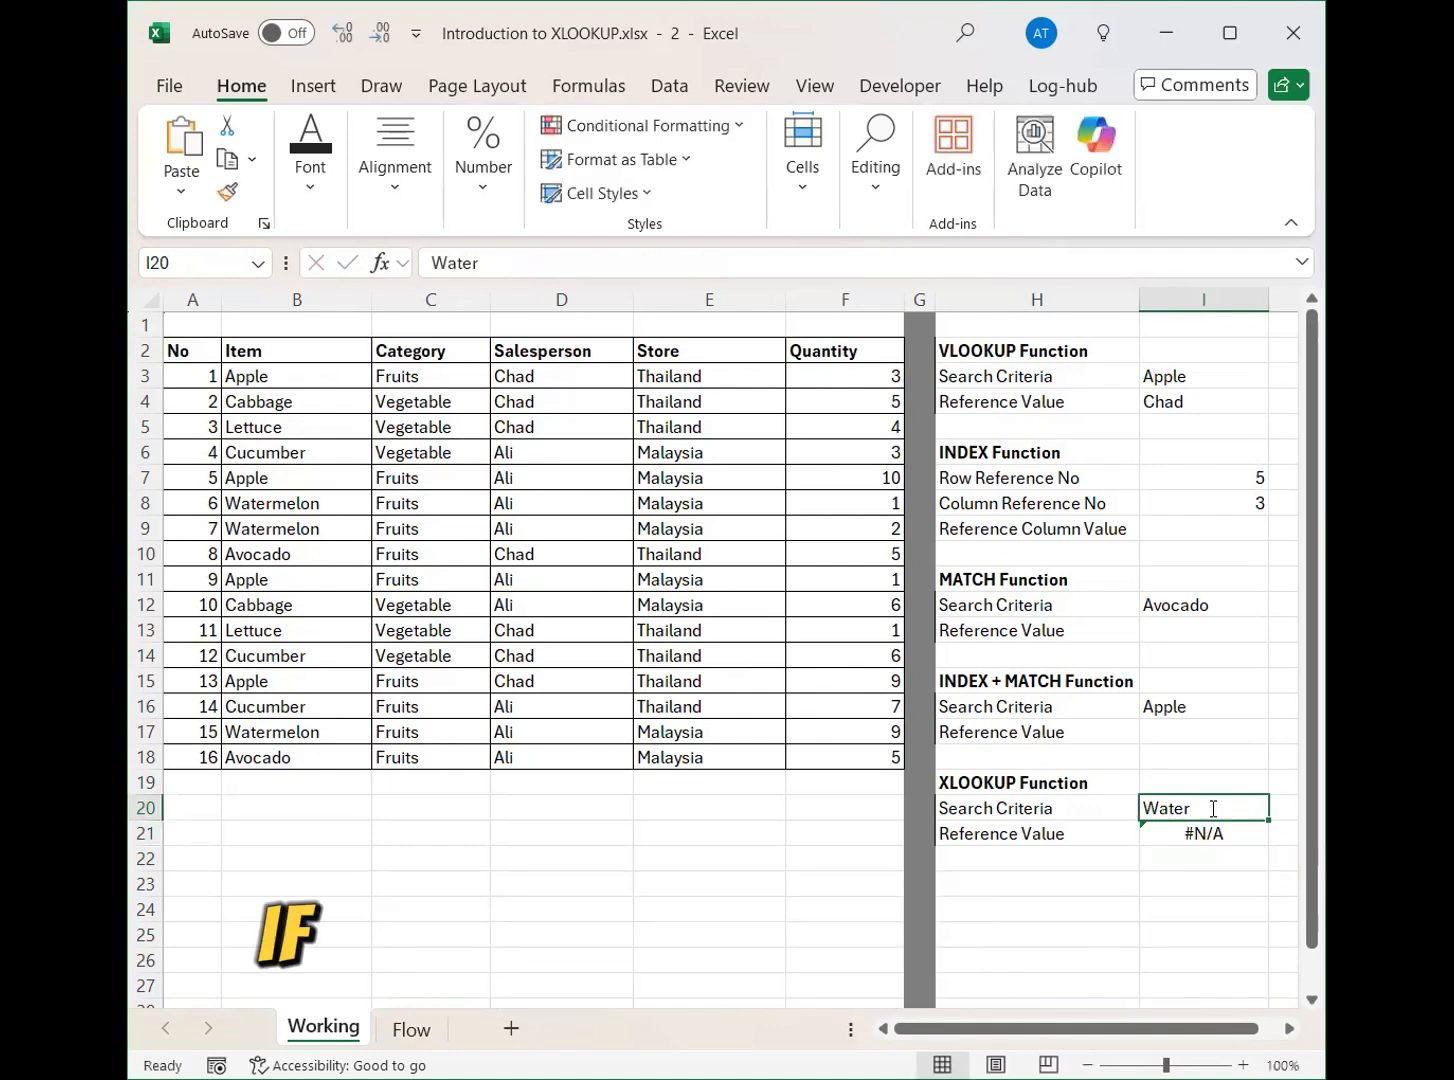
{"action": "type", "text": "Apple"}
{"action": "key", "text": "Return"}
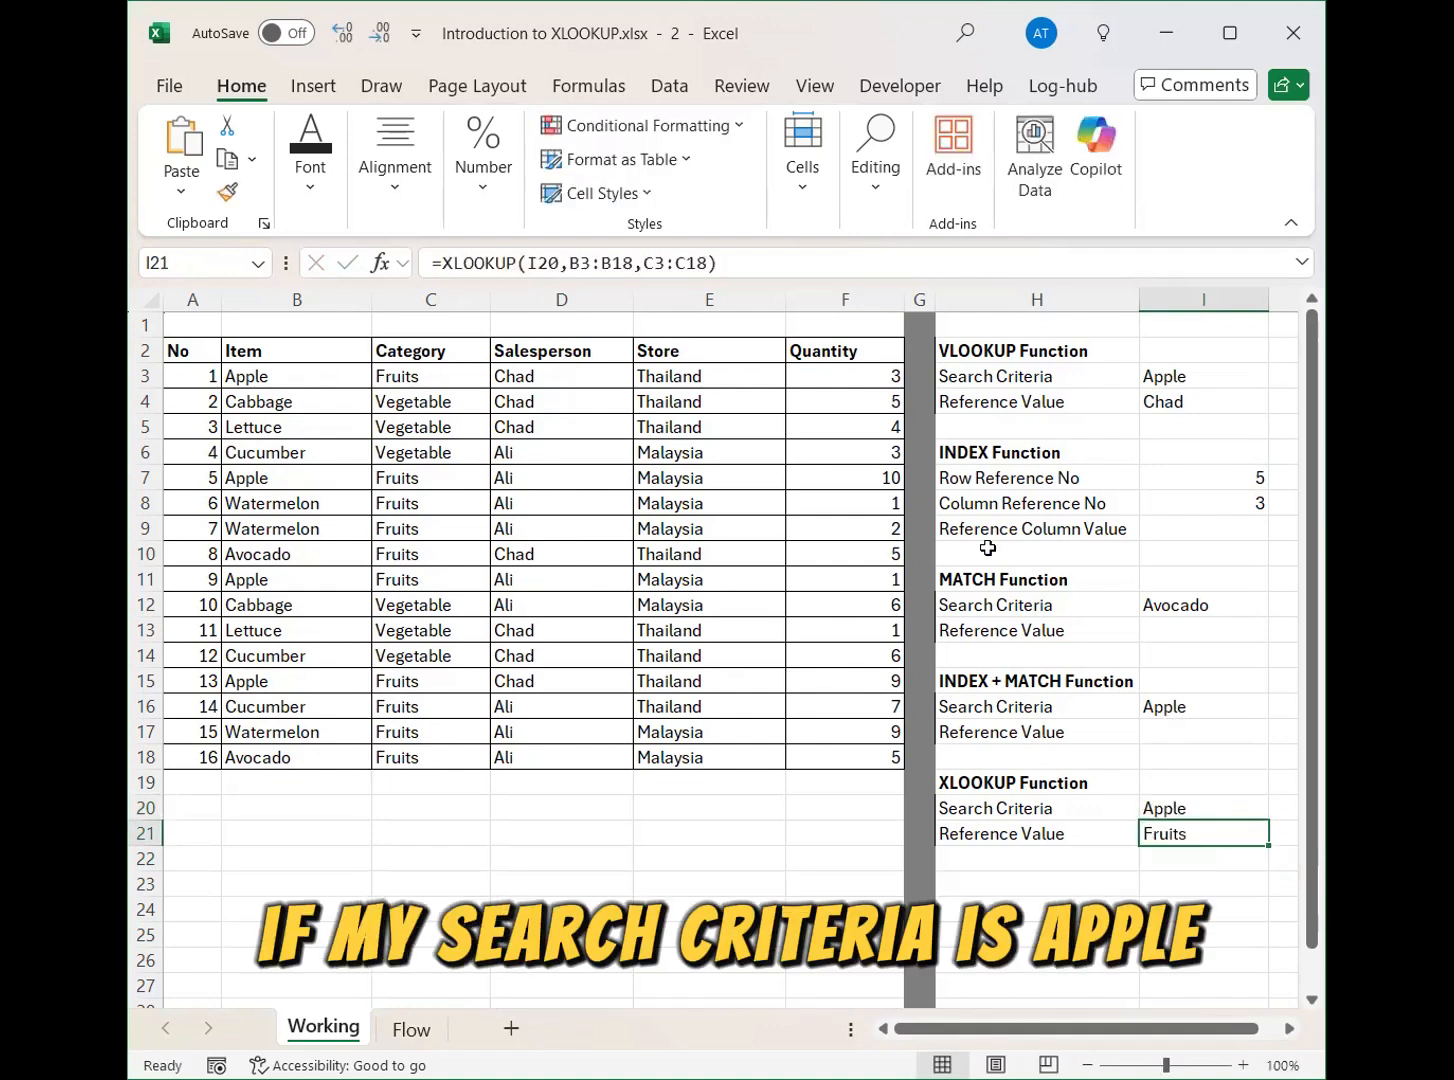
Set the XLOOKUP search criteria in cell I20 back to Water.
{"action": "left_click", "coordinate": [1227, 806]}
{"action": "left_click", "coordinate": [1227, 827]}
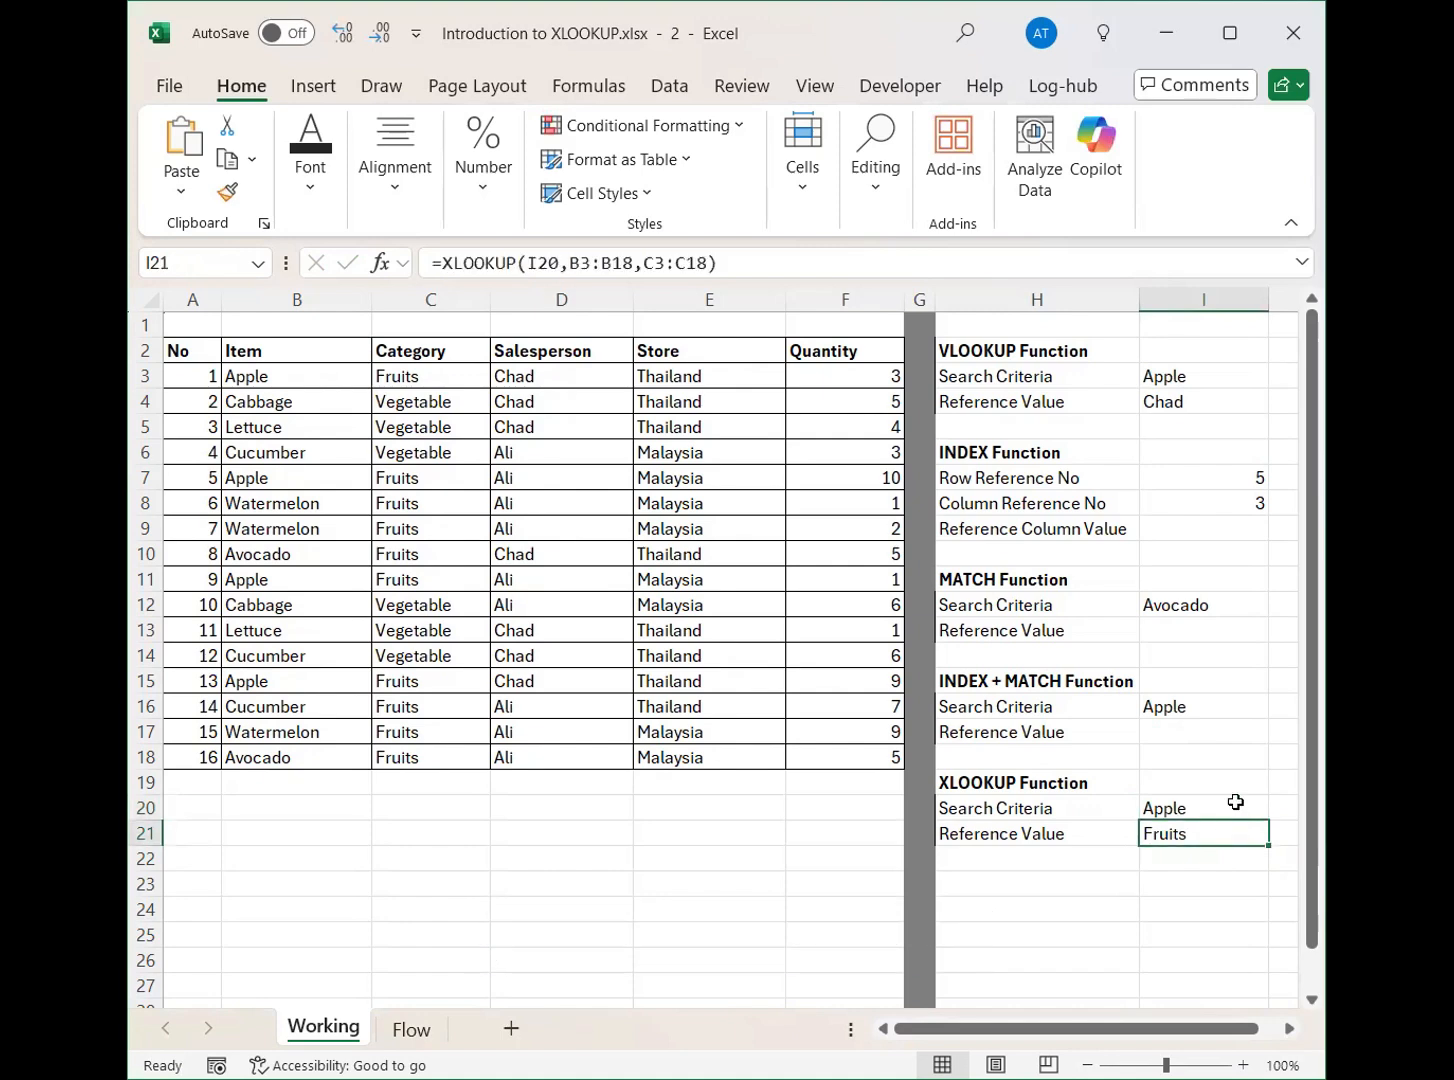
{"action": "left_click", "coordinate": [1227, 808]}
{"action": "left_click", "coordinate": [1225, 822]}
{"action": "left_click", "coordinate": [1222, 808]}
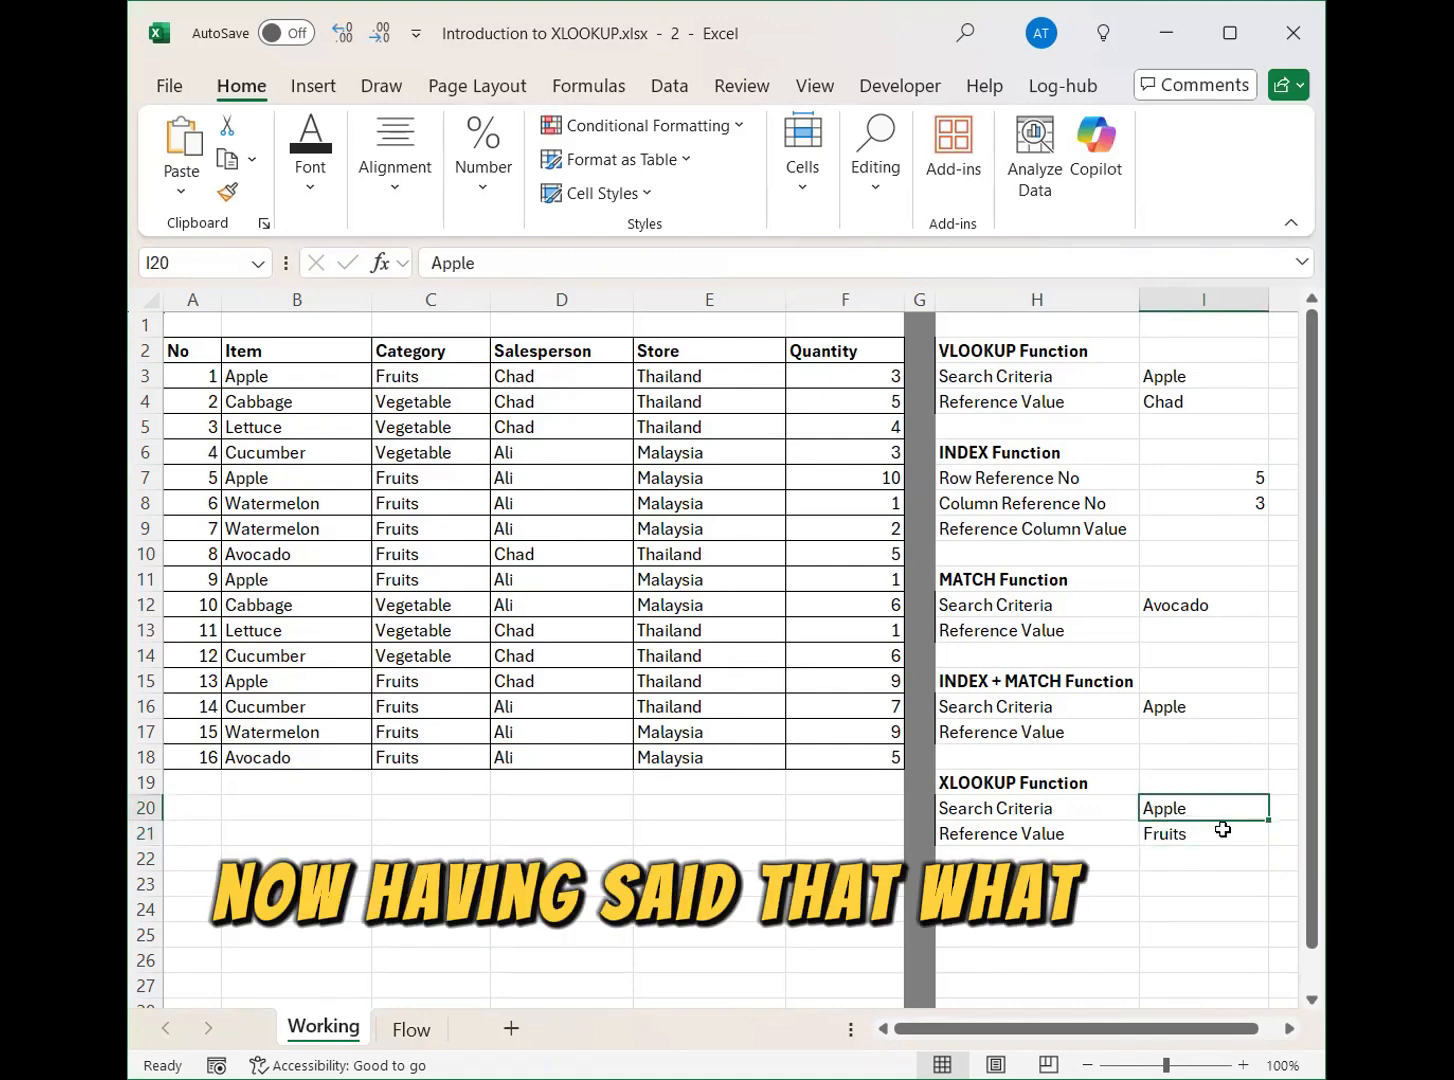
{"action": "left_click", "coordinate": [1222, 828]}
{"action": "left_click", "coordinate": [1225, 806]}
{"action": "type", "text": "Water"}
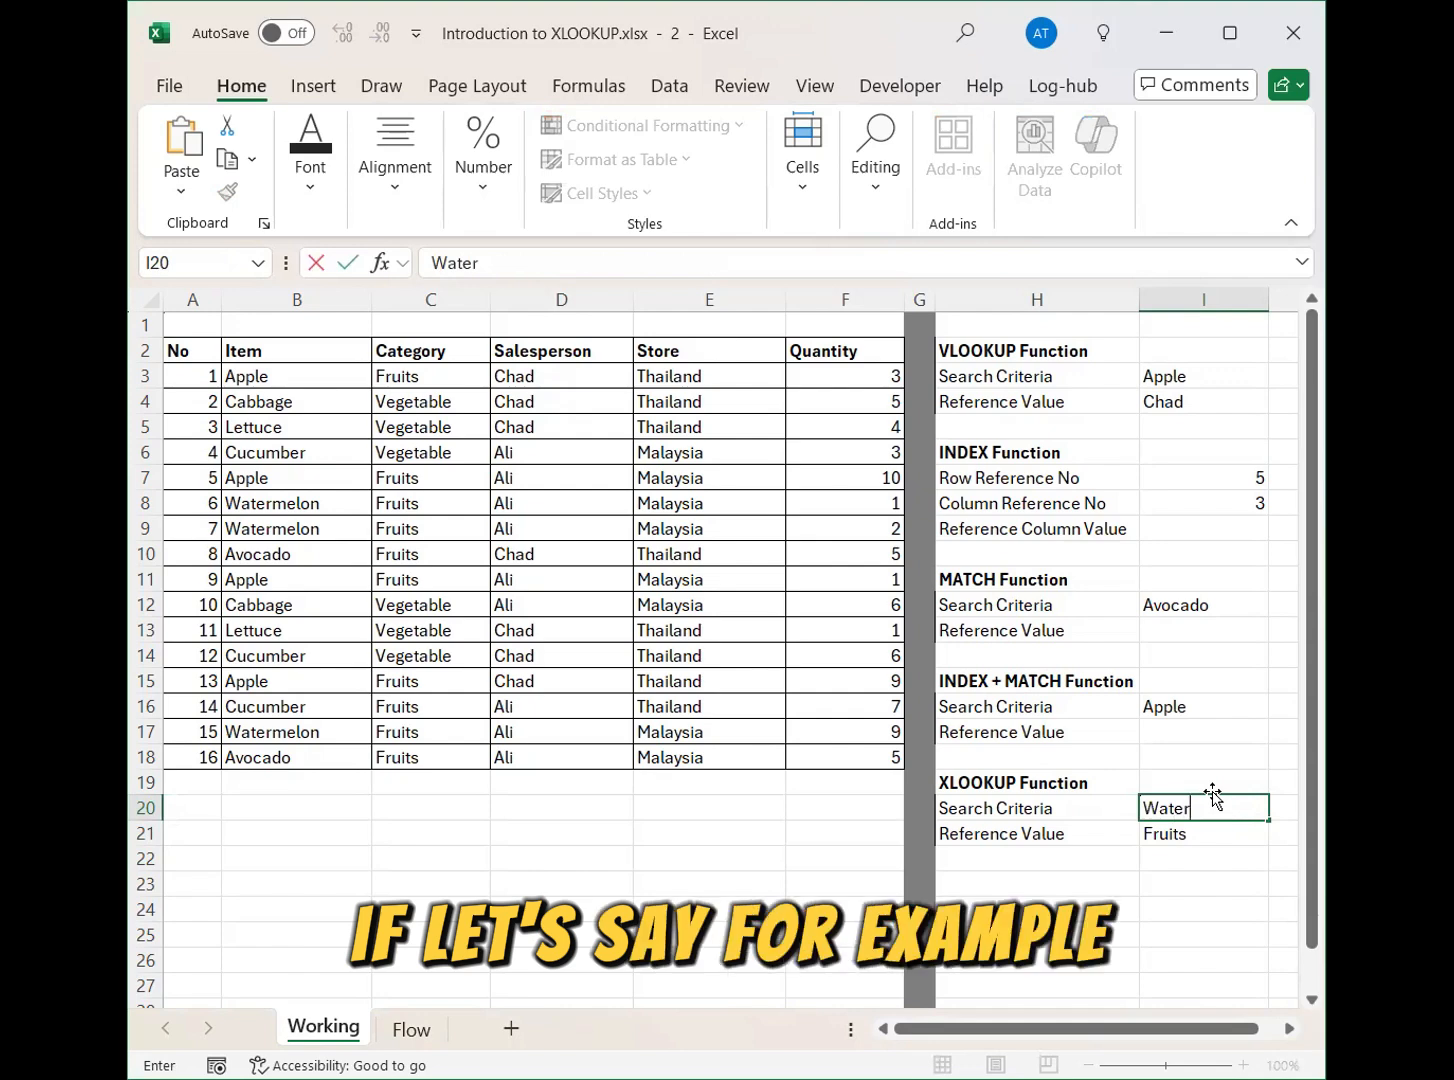
{"action": "key", "text": "Return"}
Examine the search criteria in I20 and the ranges referenced by the XLOOKUP formula in I21.
{"action": "left_click", "coordinate": [1207, 806]}
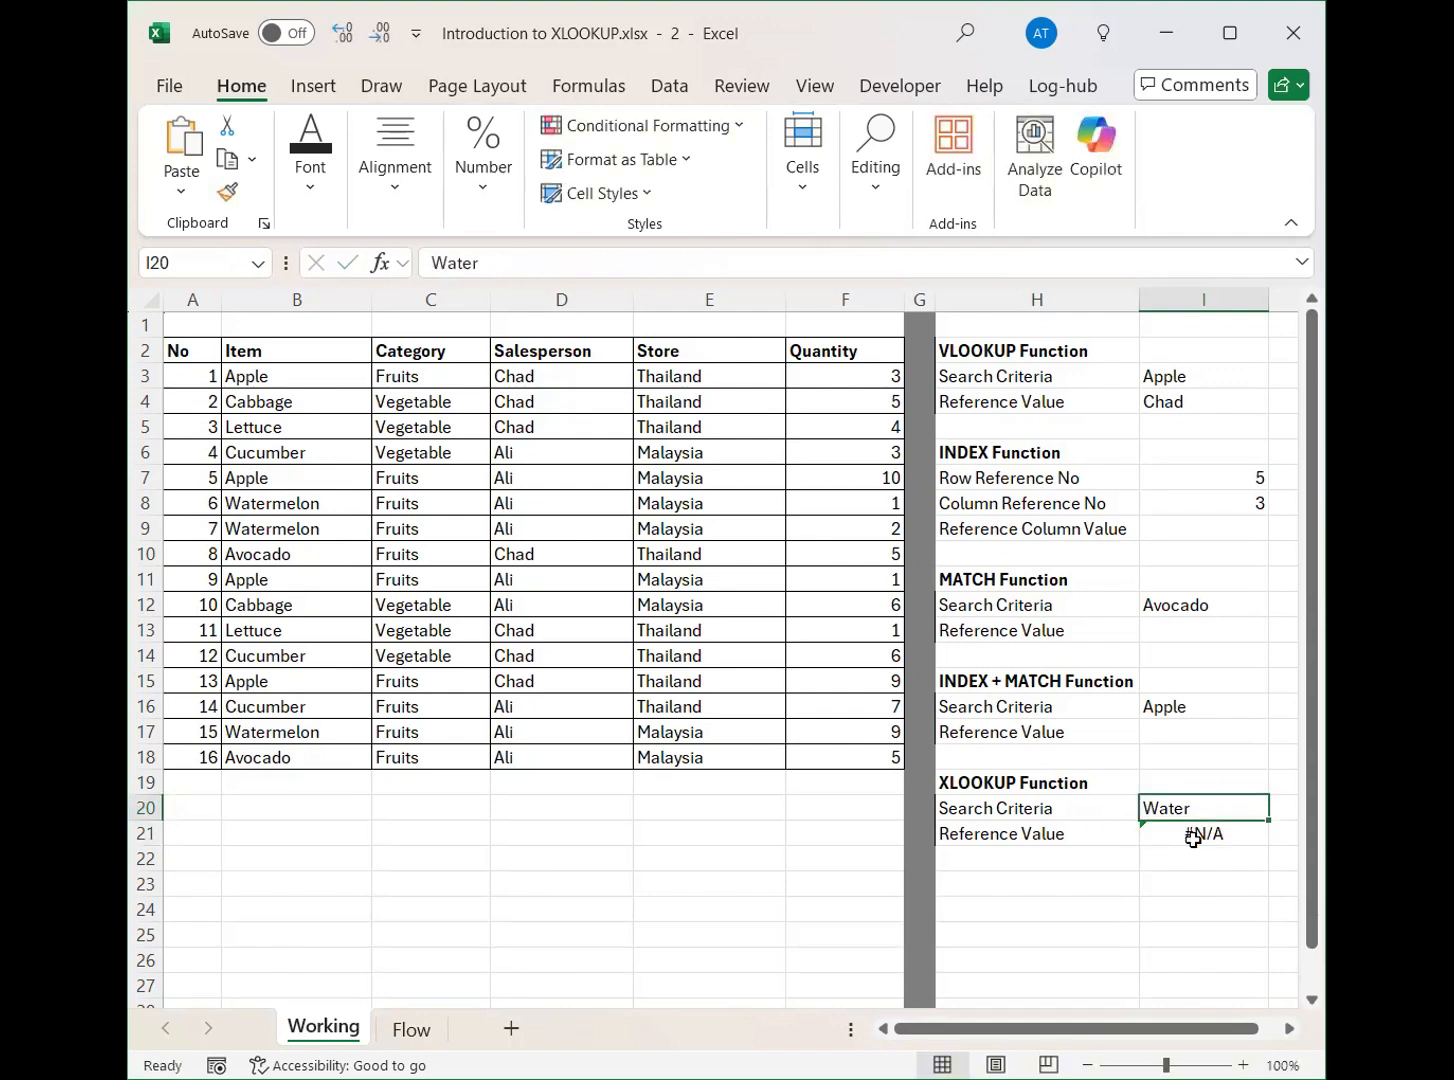
{"action": "left_click", "coordinate": [1201, 834]}
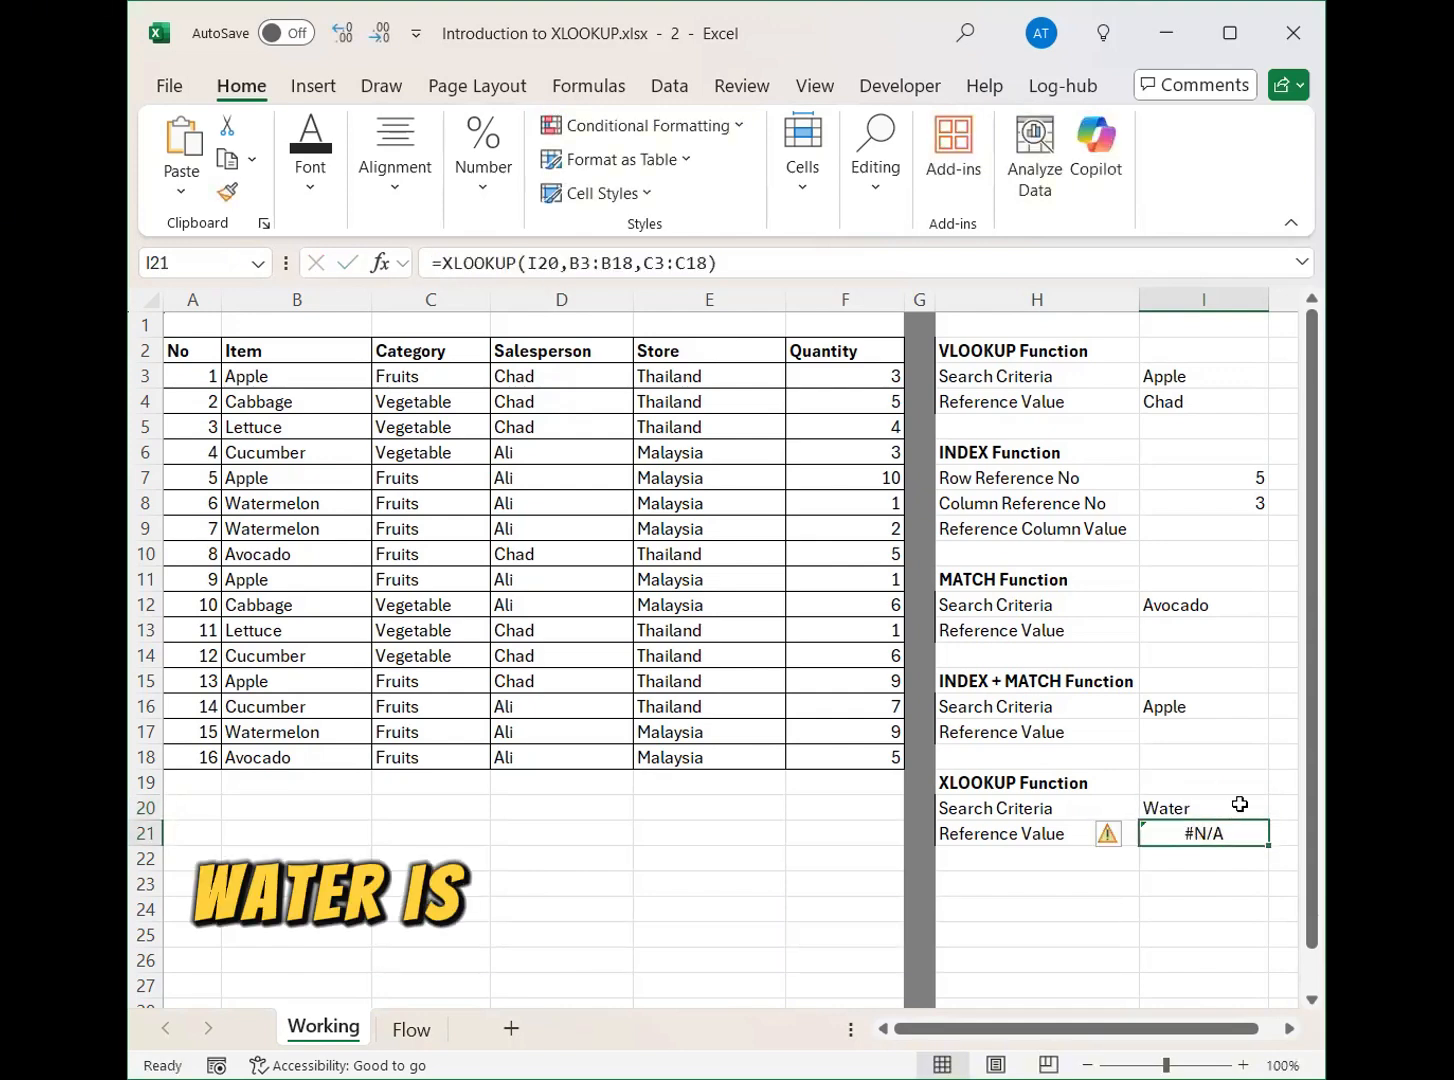
{"action": "left_click", "coordinate": [1197, 385]}
{"action": "left_click", "coordinate": [1213, 808]}
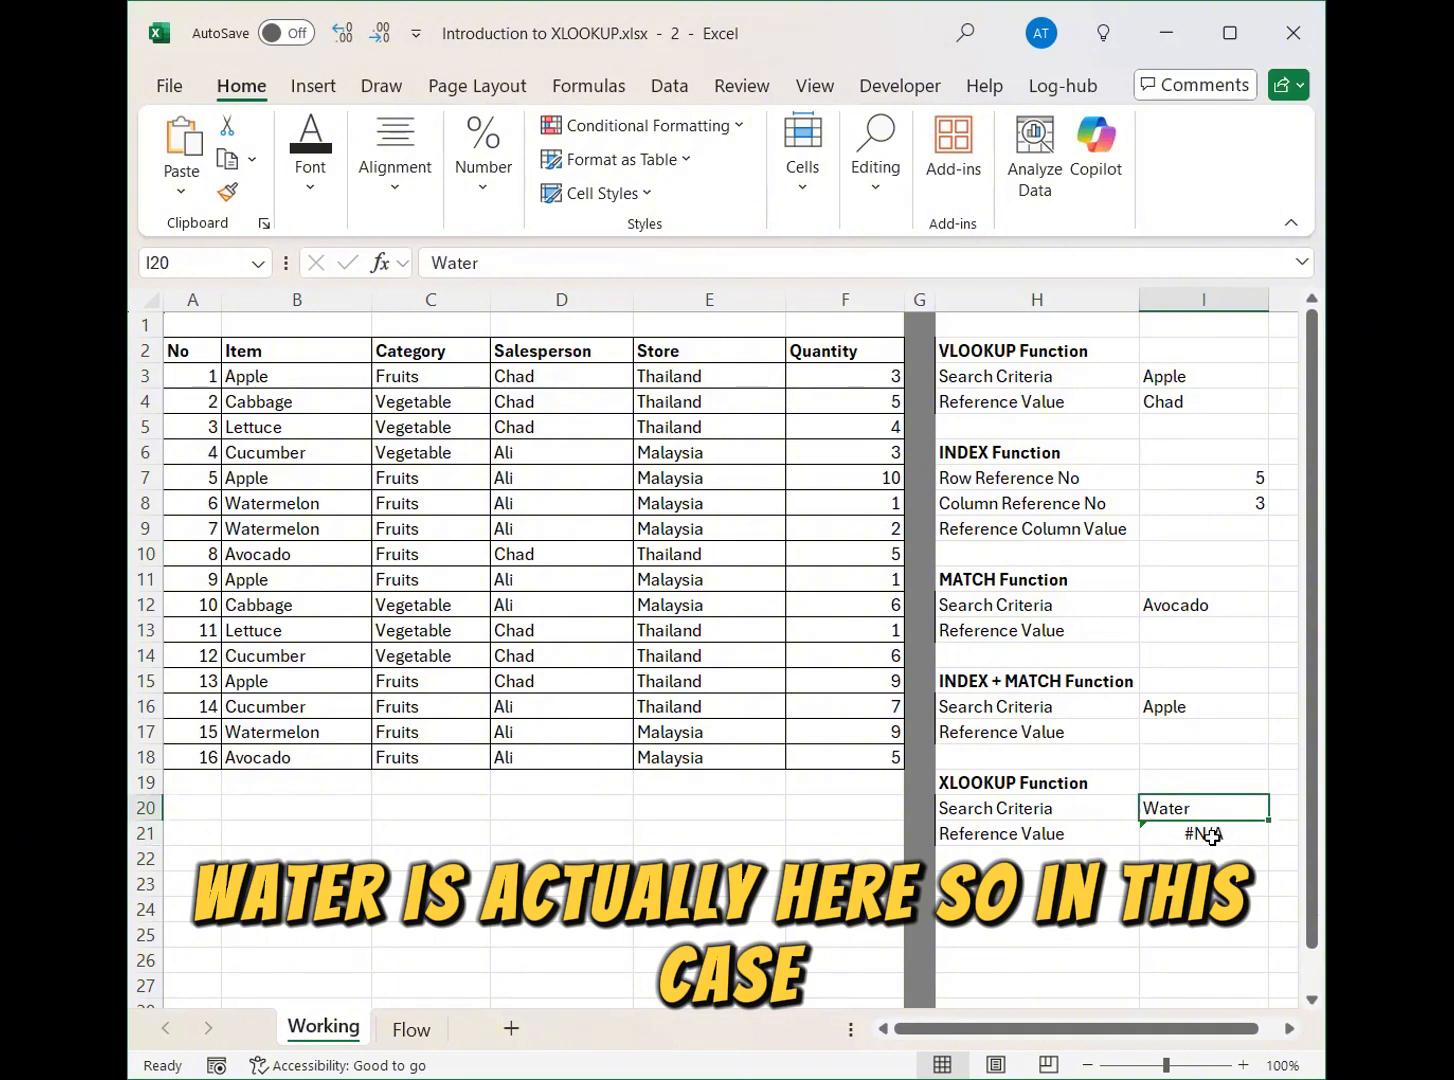
{"action": "left_click", "coordinate": [1212, 836]}
{"action": "key", "text": "F2"}
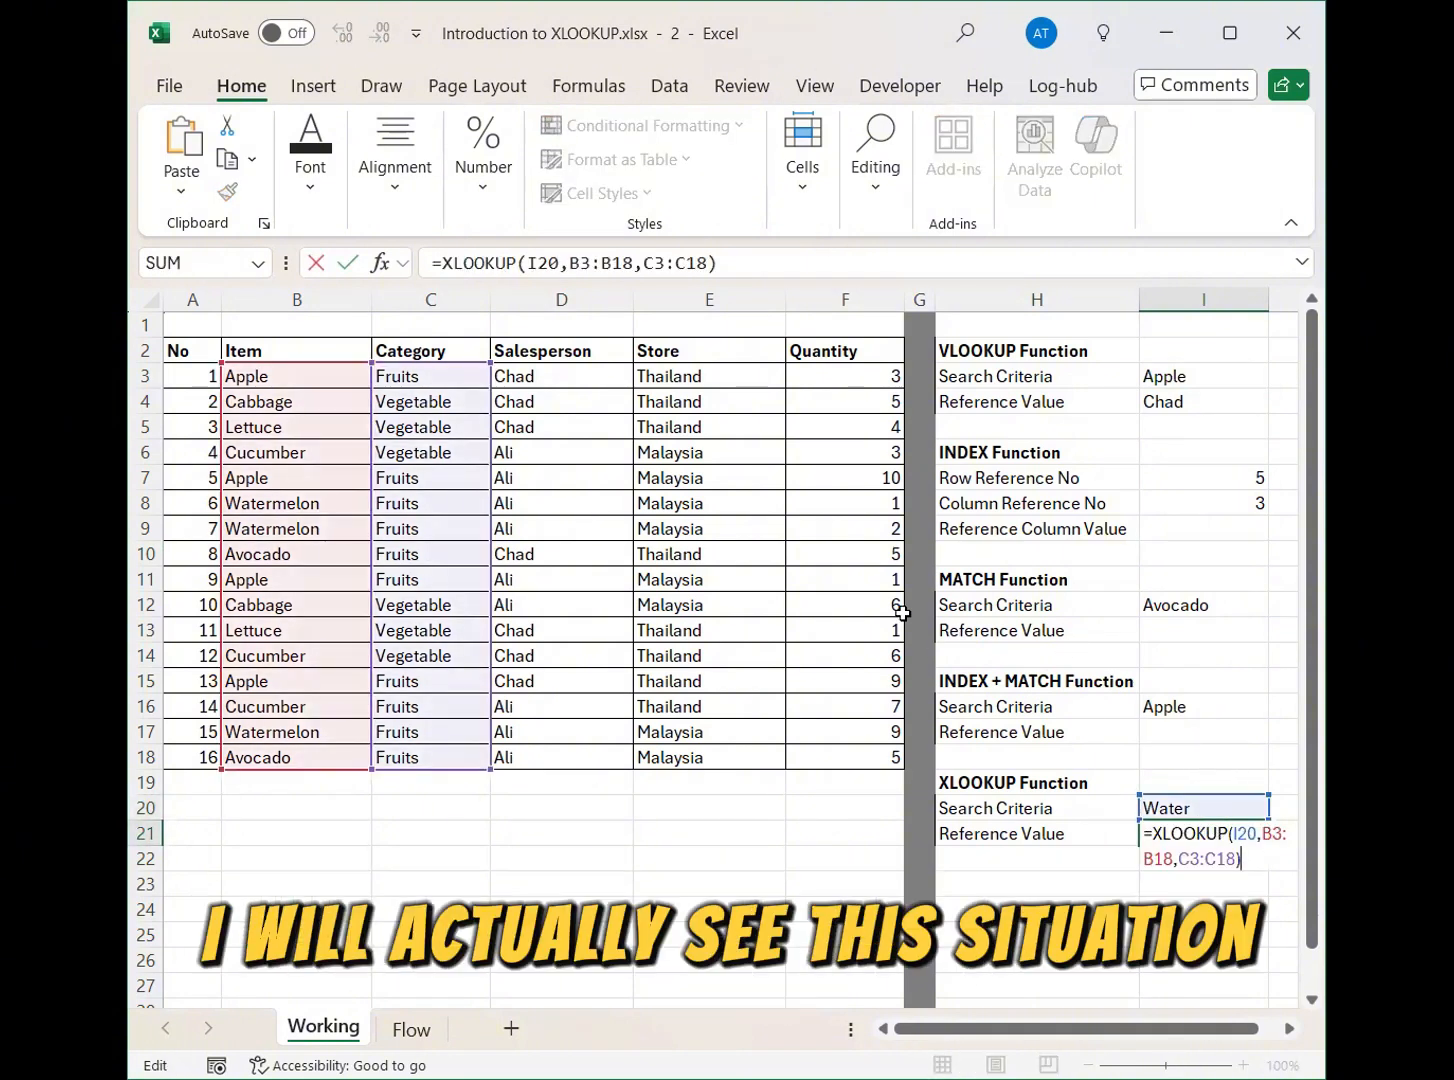
{"action": "key", "text": "Escape"}
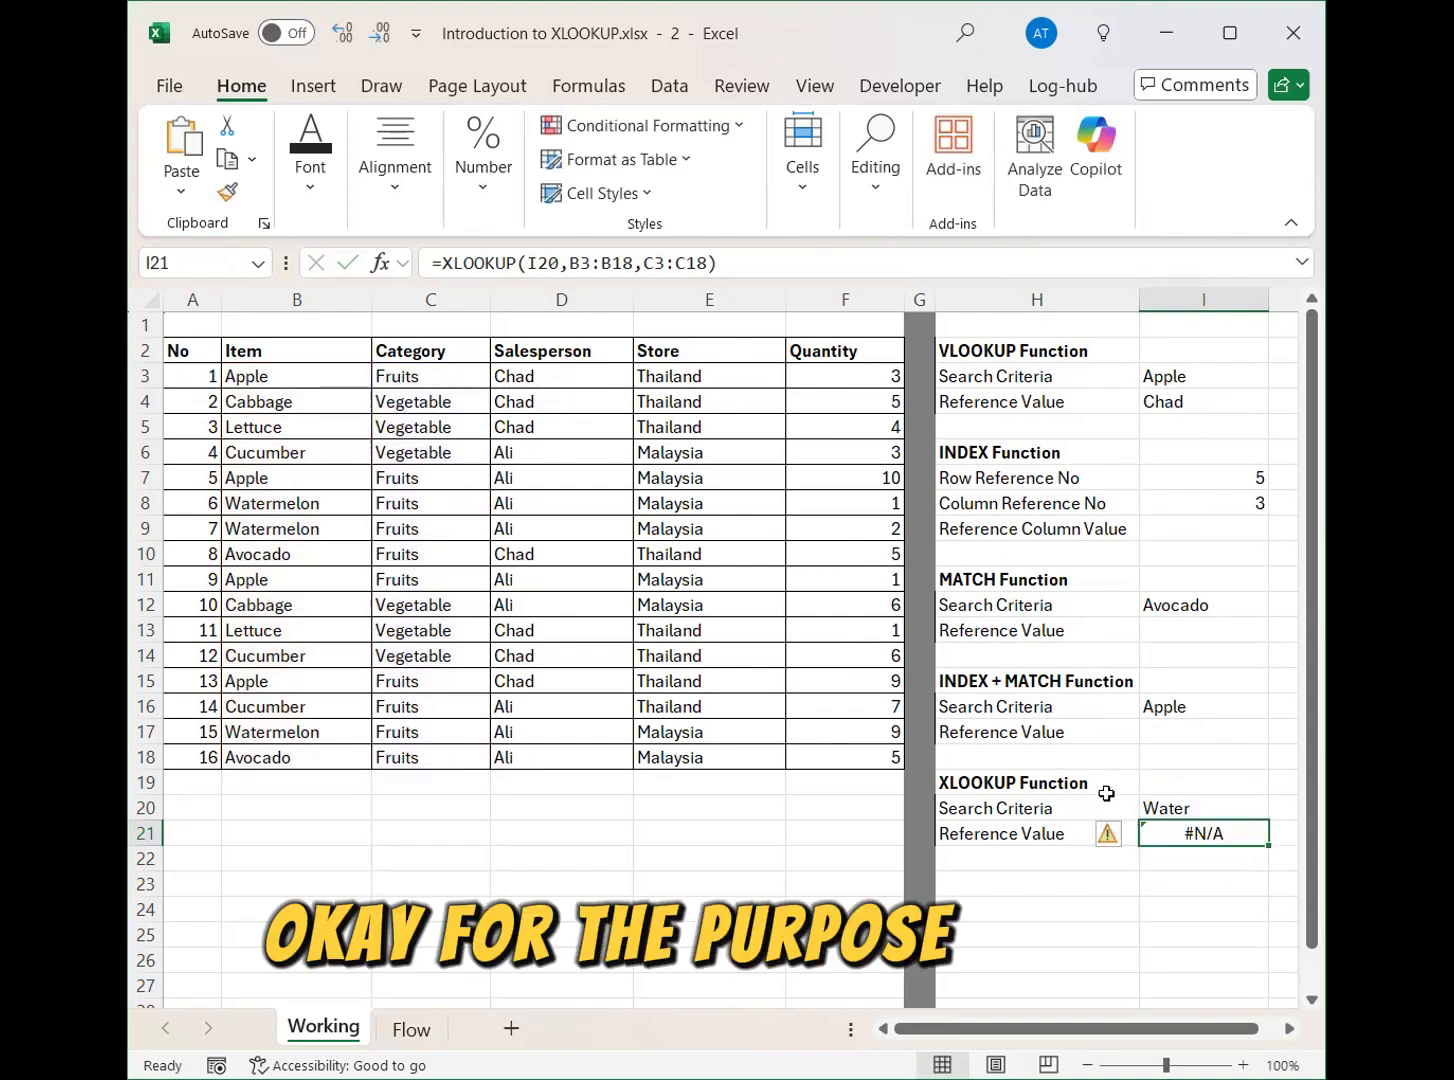
Add "No category found" as the if-not-found argument of the XLOOKUP formula in cell I21.
{"action": "left_click", "coordinate": [1207, 811]}
{"action": "double_click", "coordinate": [1207, 833]}
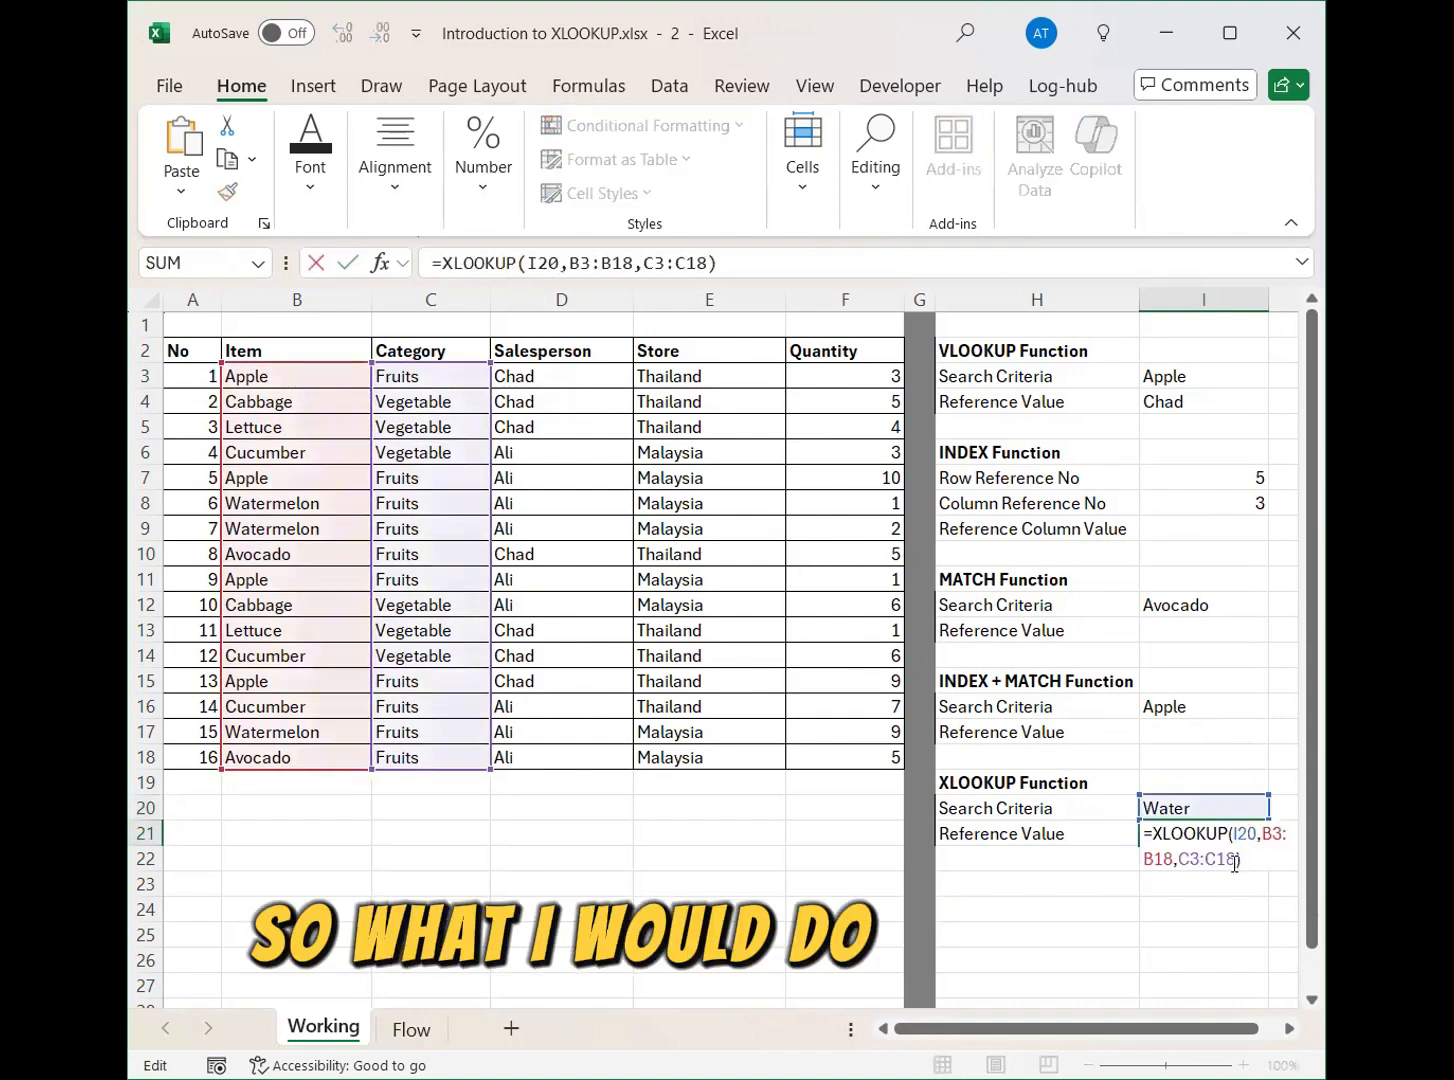
{"action": "left_click", "coordinate": [1270, 856]}
{"action": "type", "text": ","}
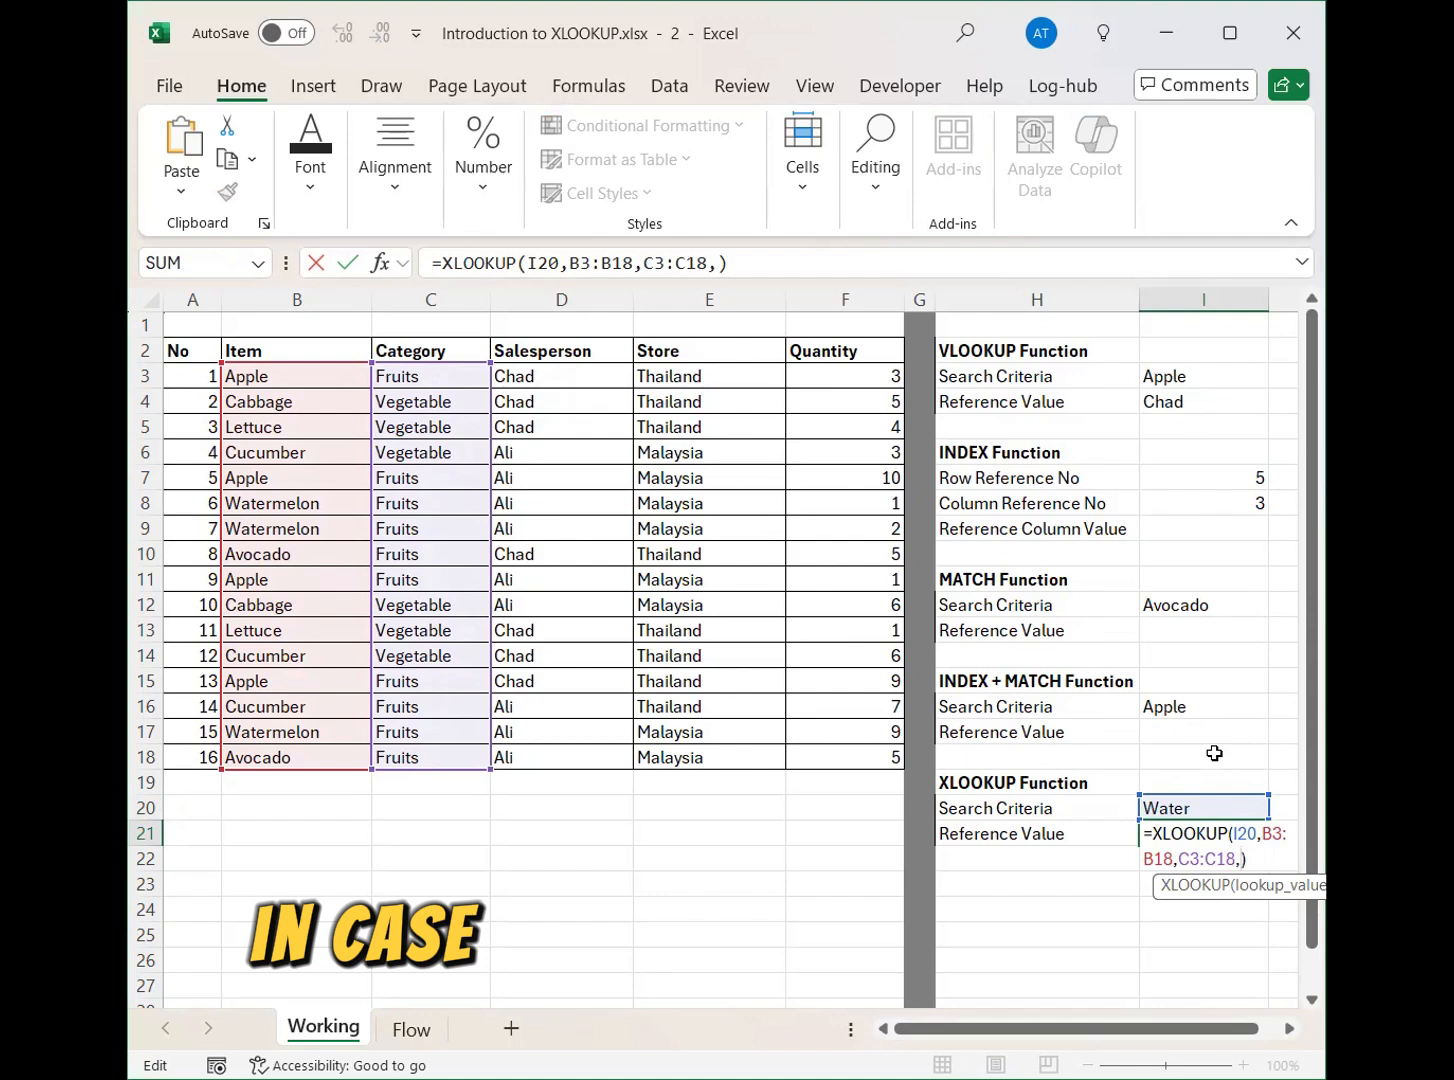
{"action": "type", "text": "\""}
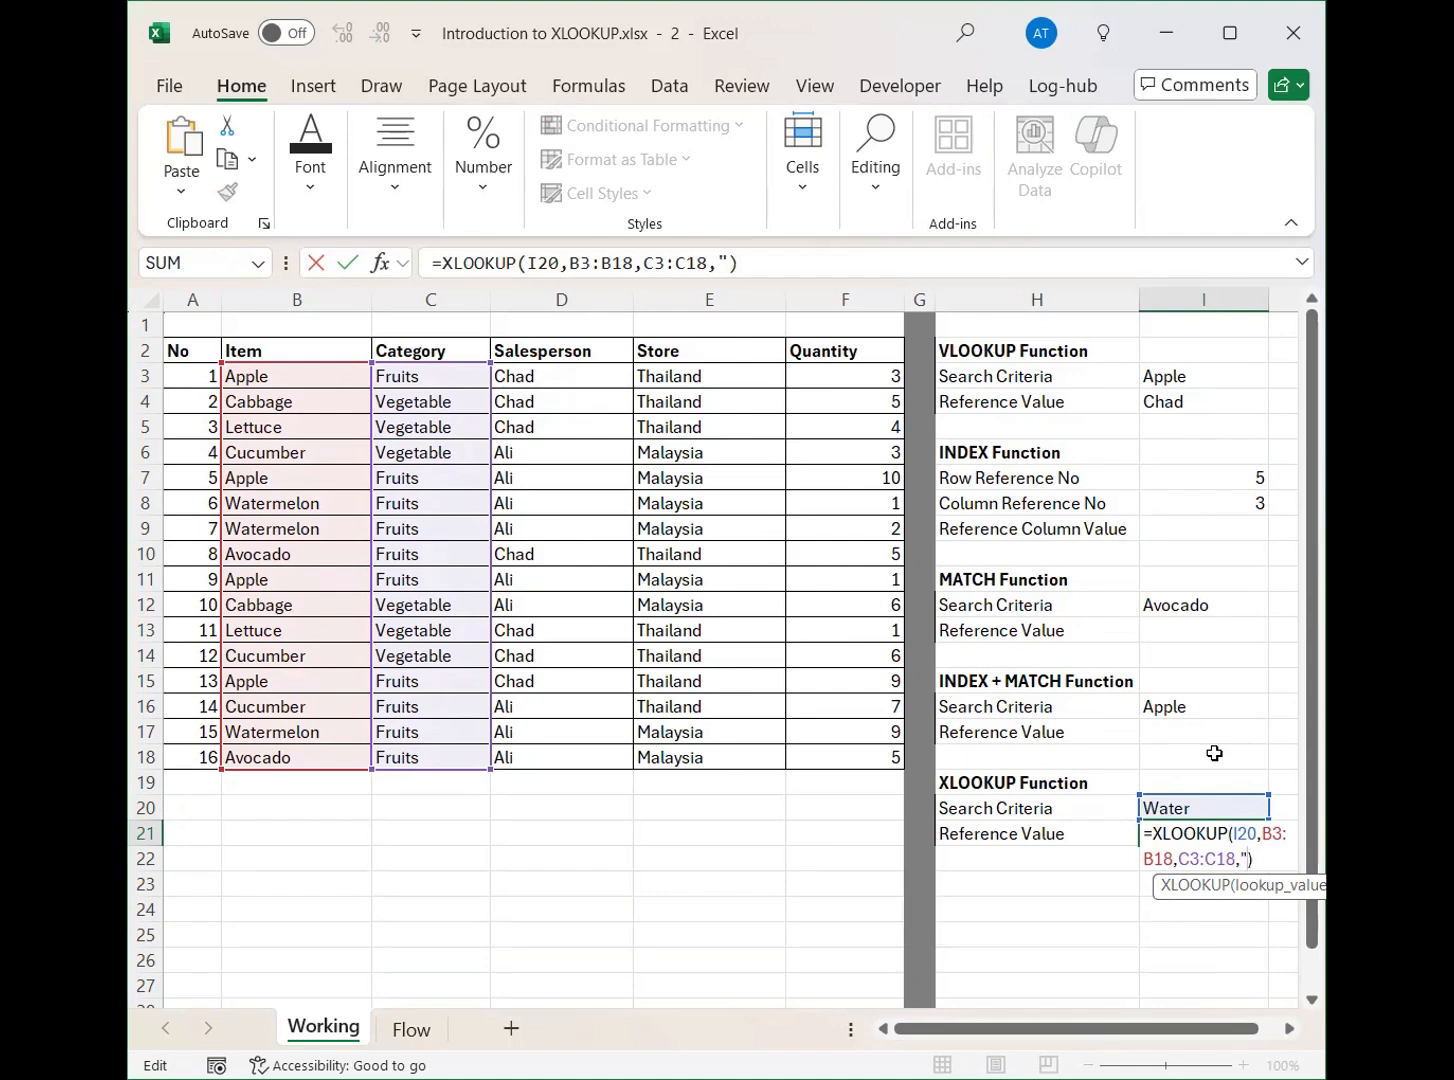
{"action": "type", "text": "No"}
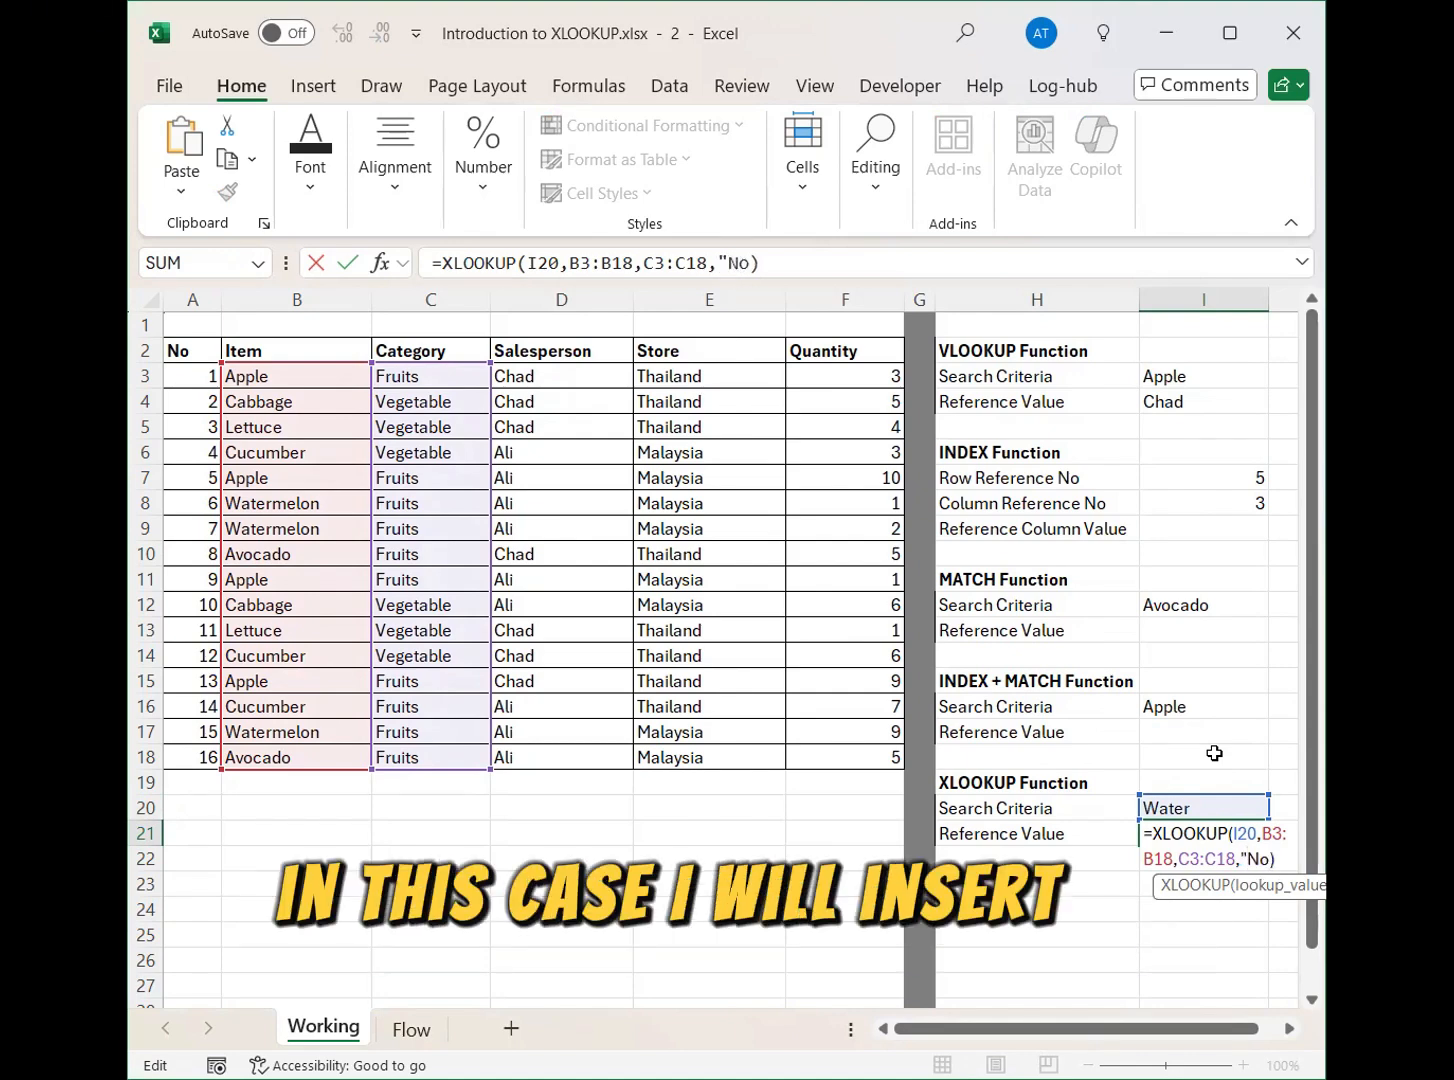
{"action": "type", "text": " category"}
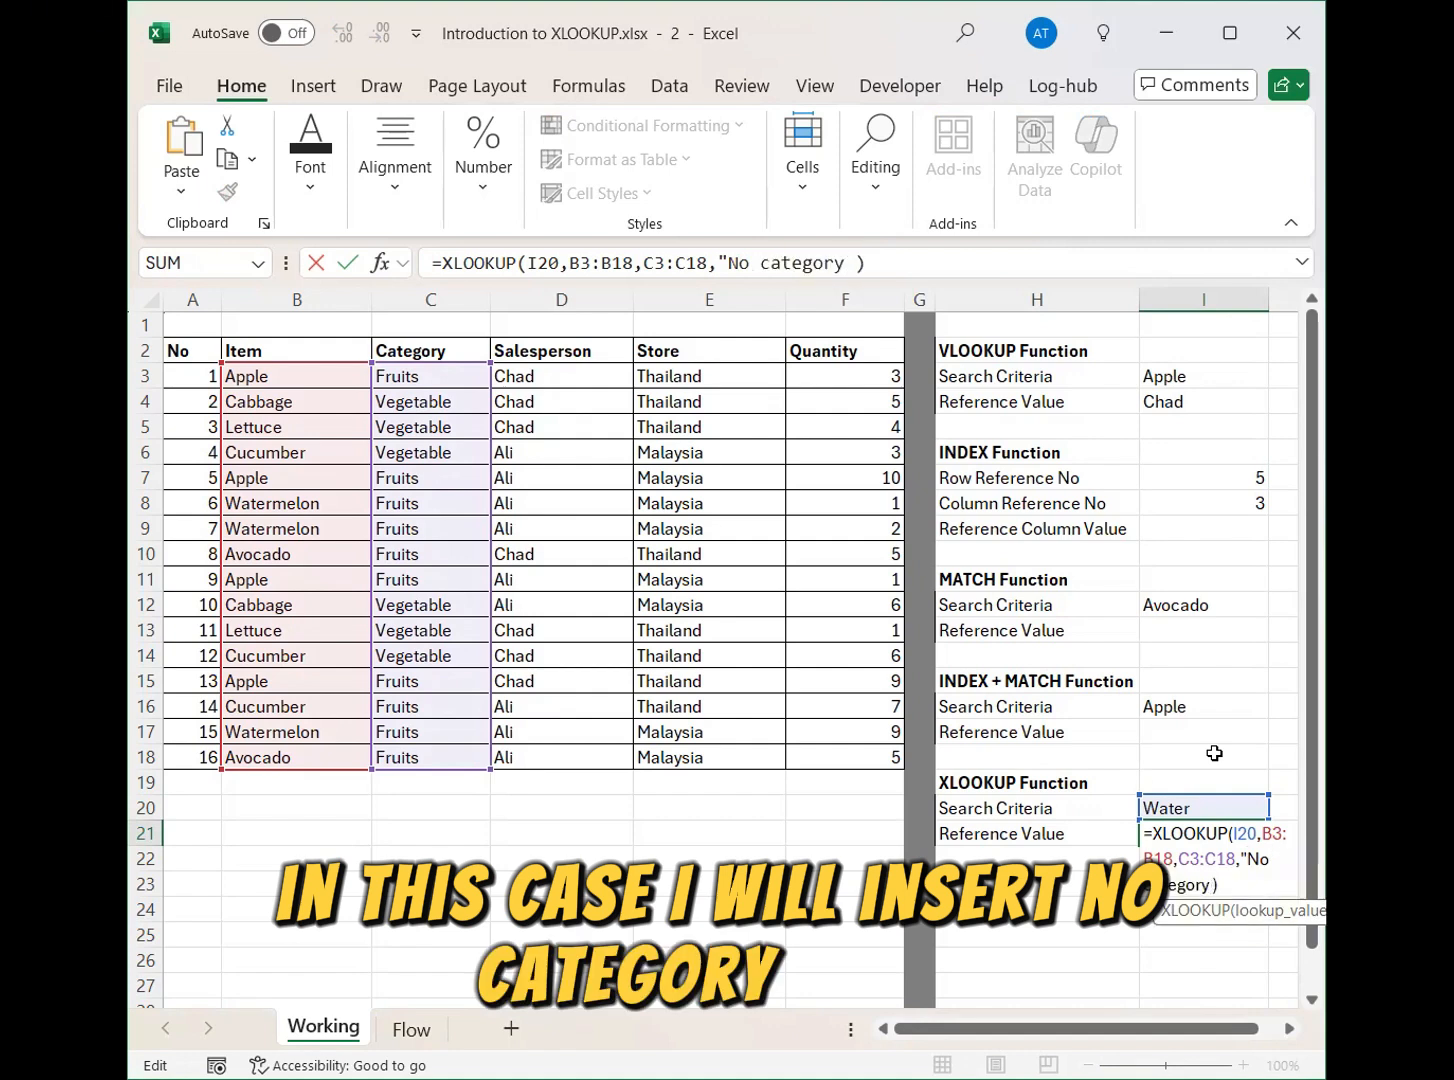
{"action": "type", "text": " found"}
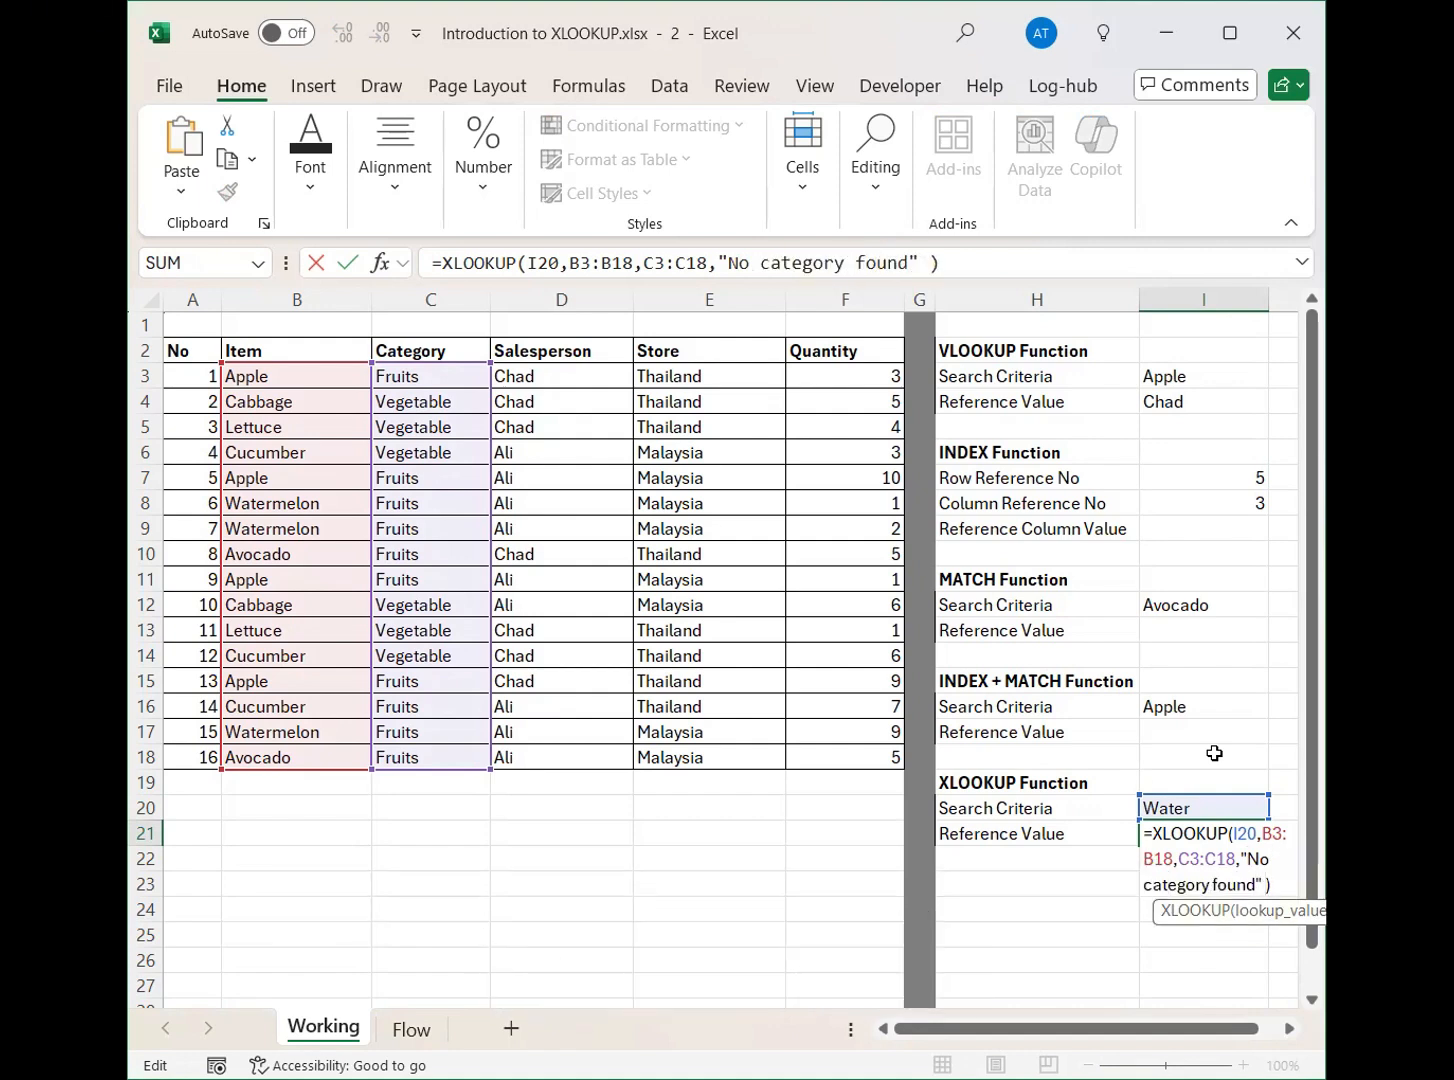
{"action": "key", "text": "Return"}
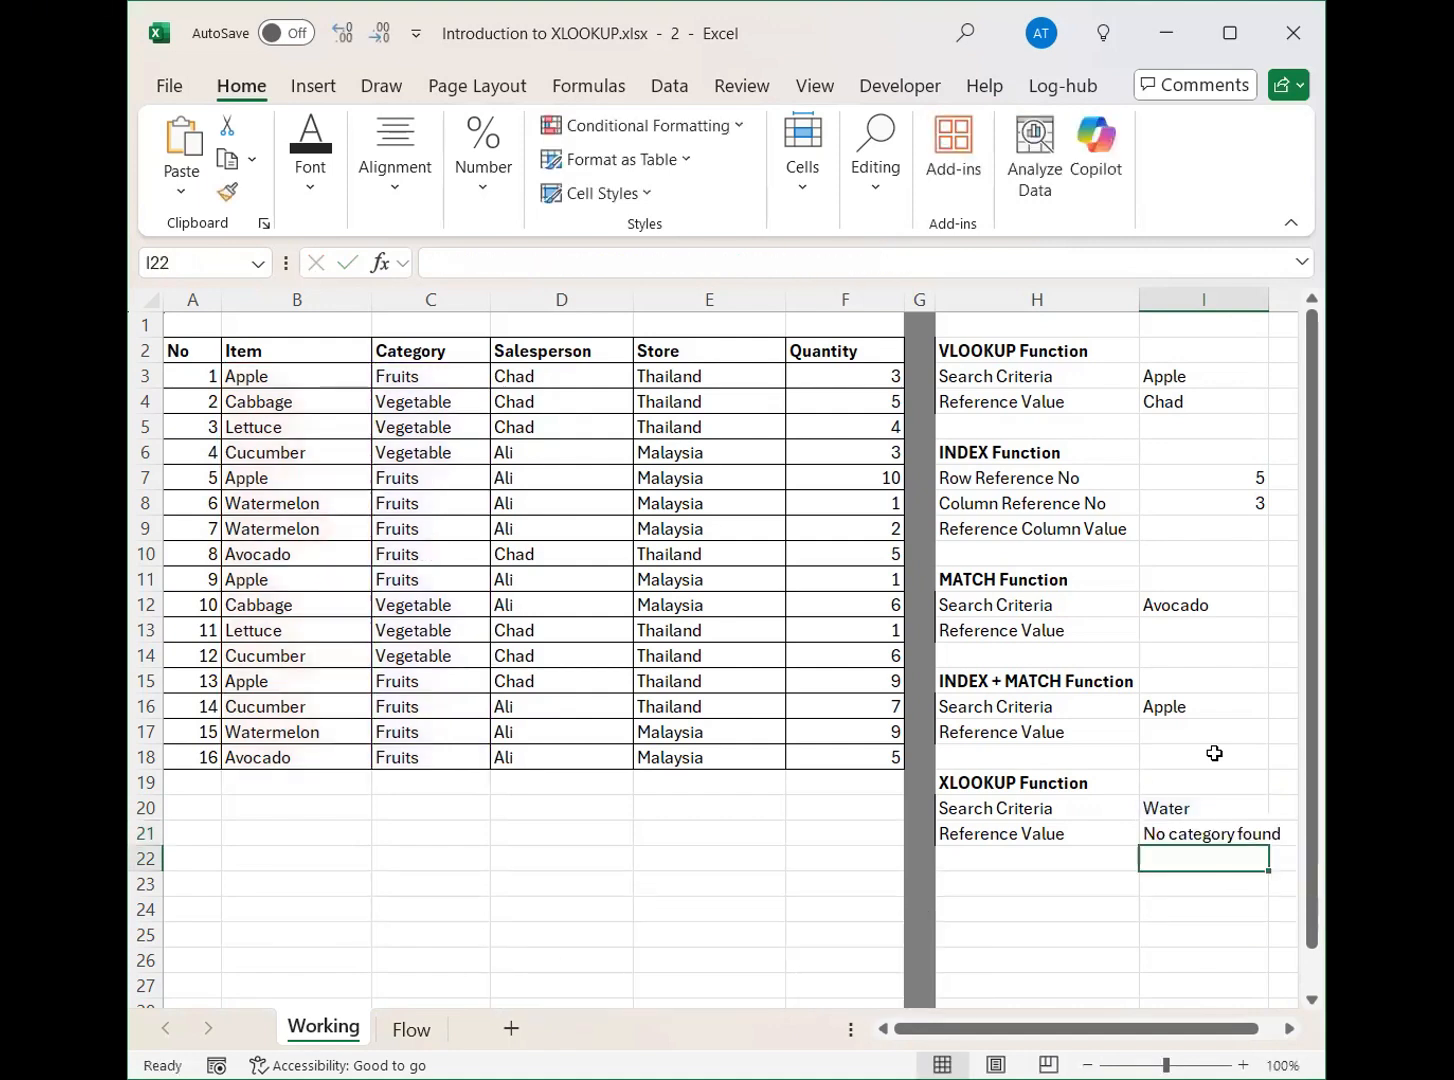
Replace the if-not-found text in the XLOOKUP formula in cell I21 with the value 0.
{"action": "left_click", "coordinate": [1212, 830]}
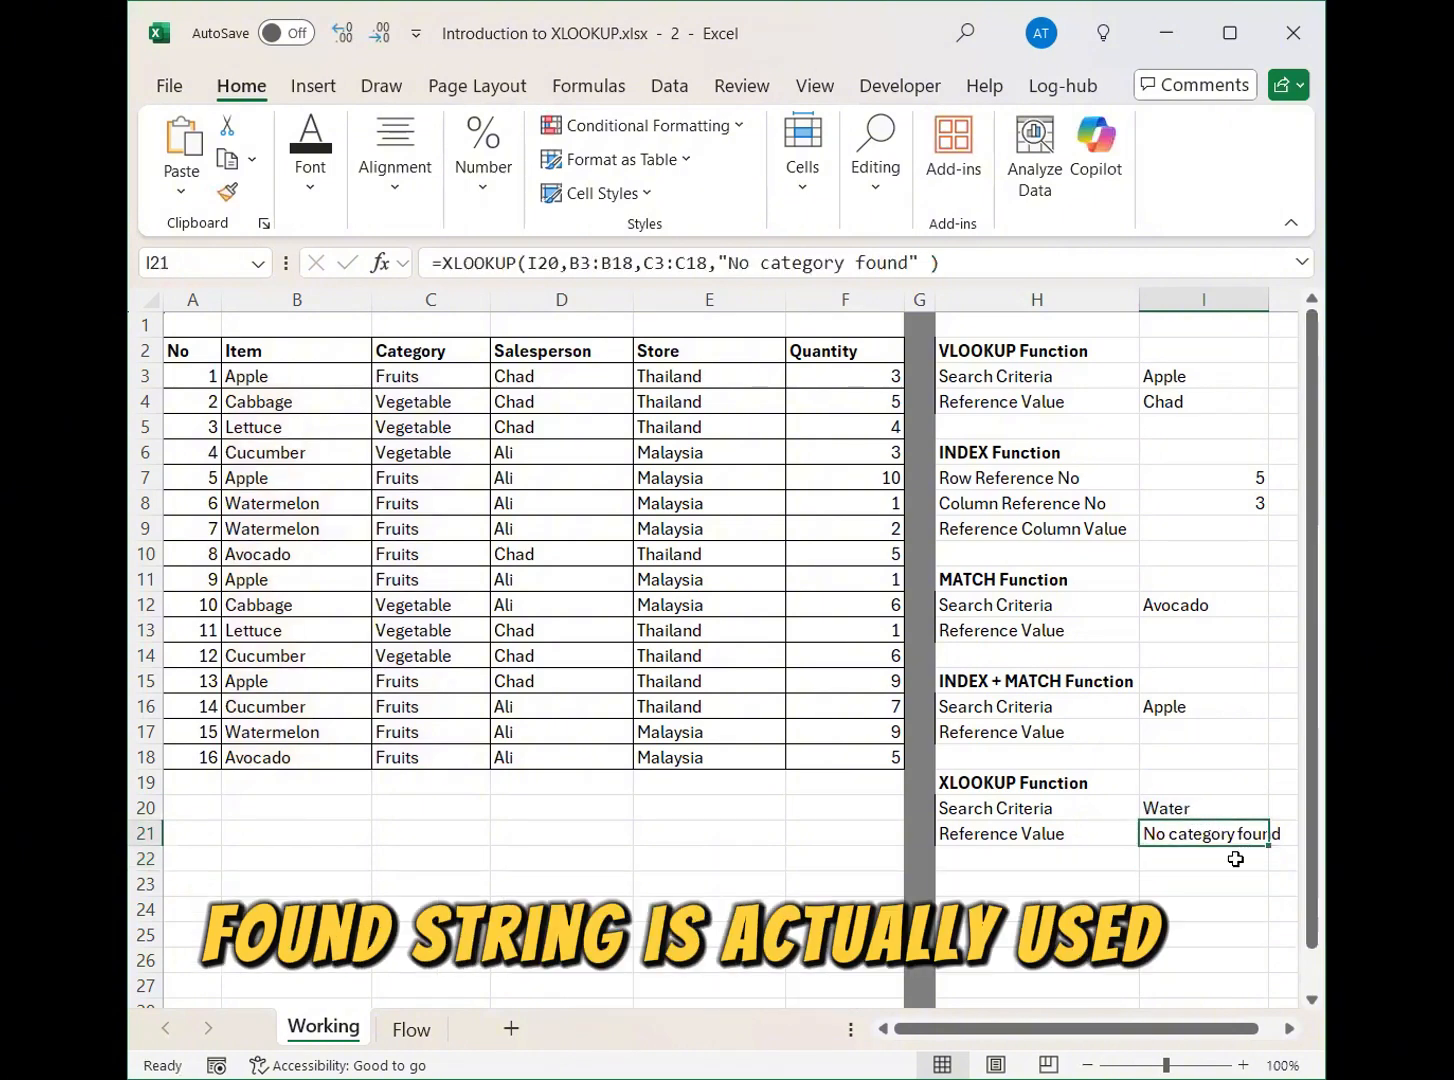
{"action": "double_click", "coordinate": [1264, 838]}
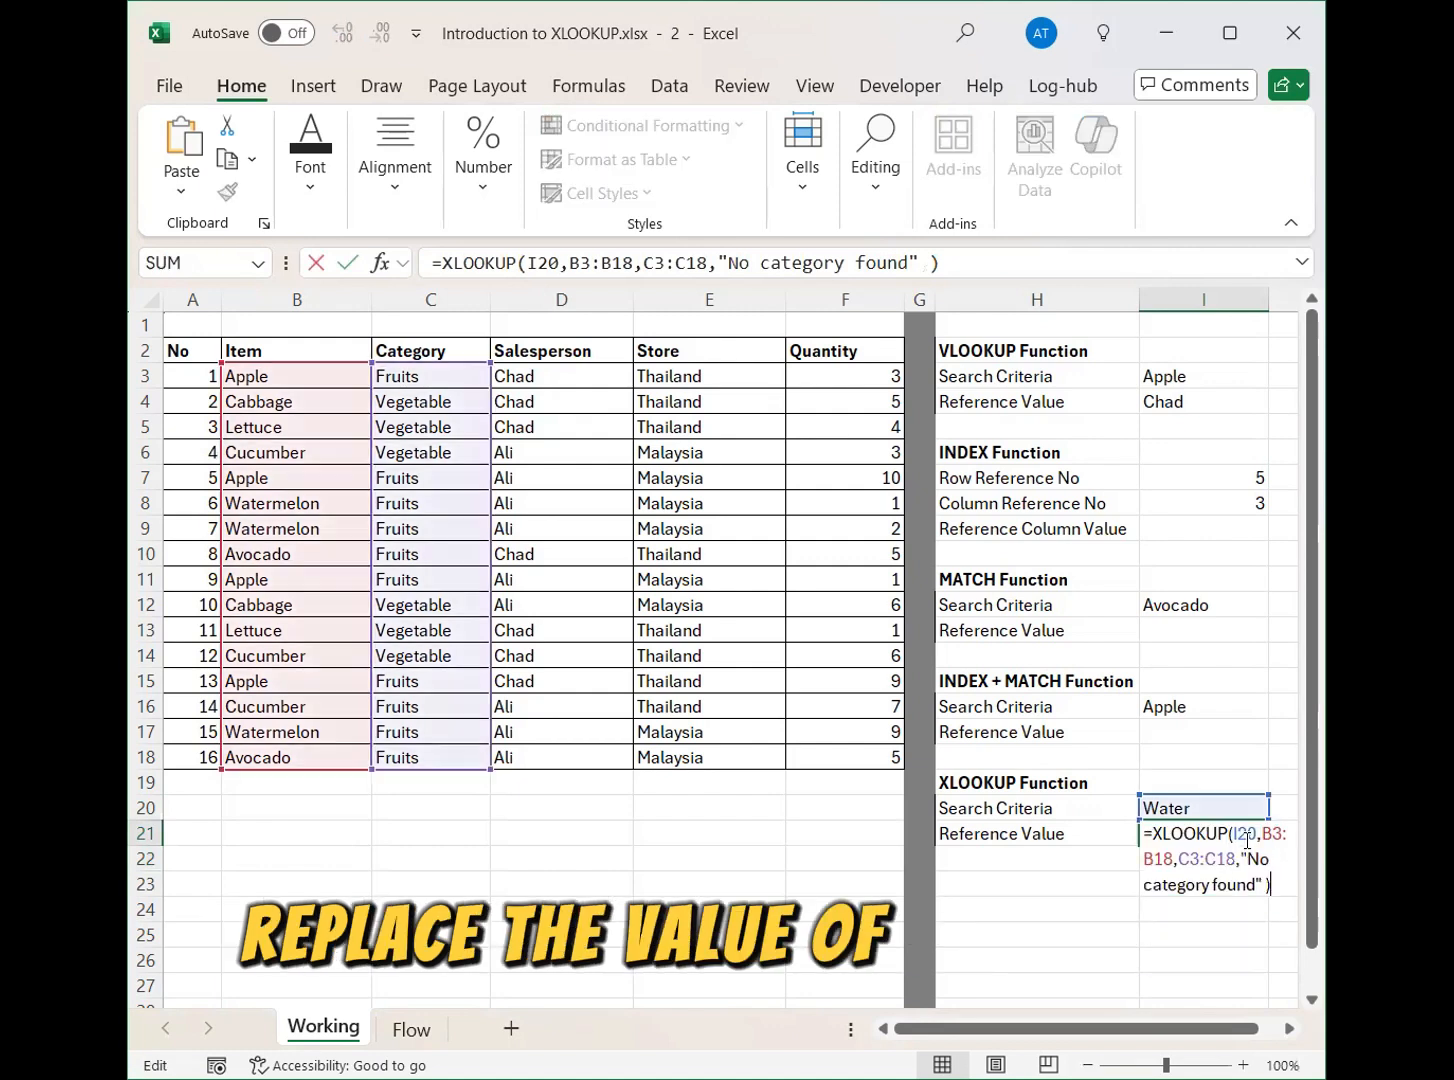
{"action": "left_click_drag", "start_coordinate": [1262, 886], "coordinate": [1240, 857]}
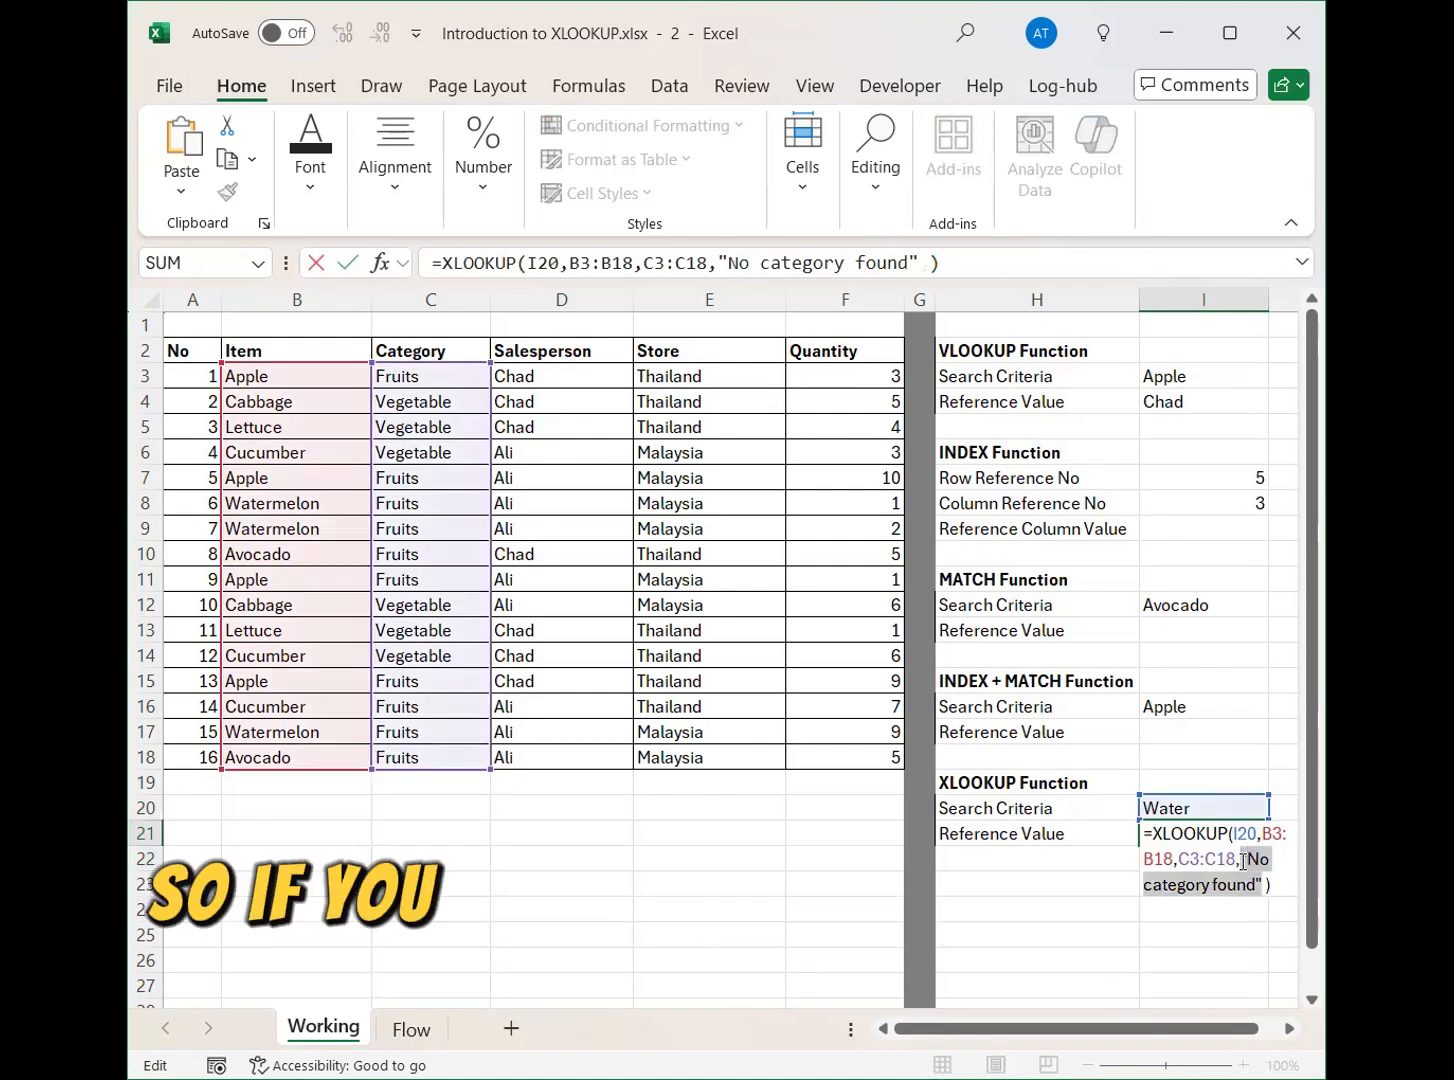
{"action": "key", "text": "BackSpace"}
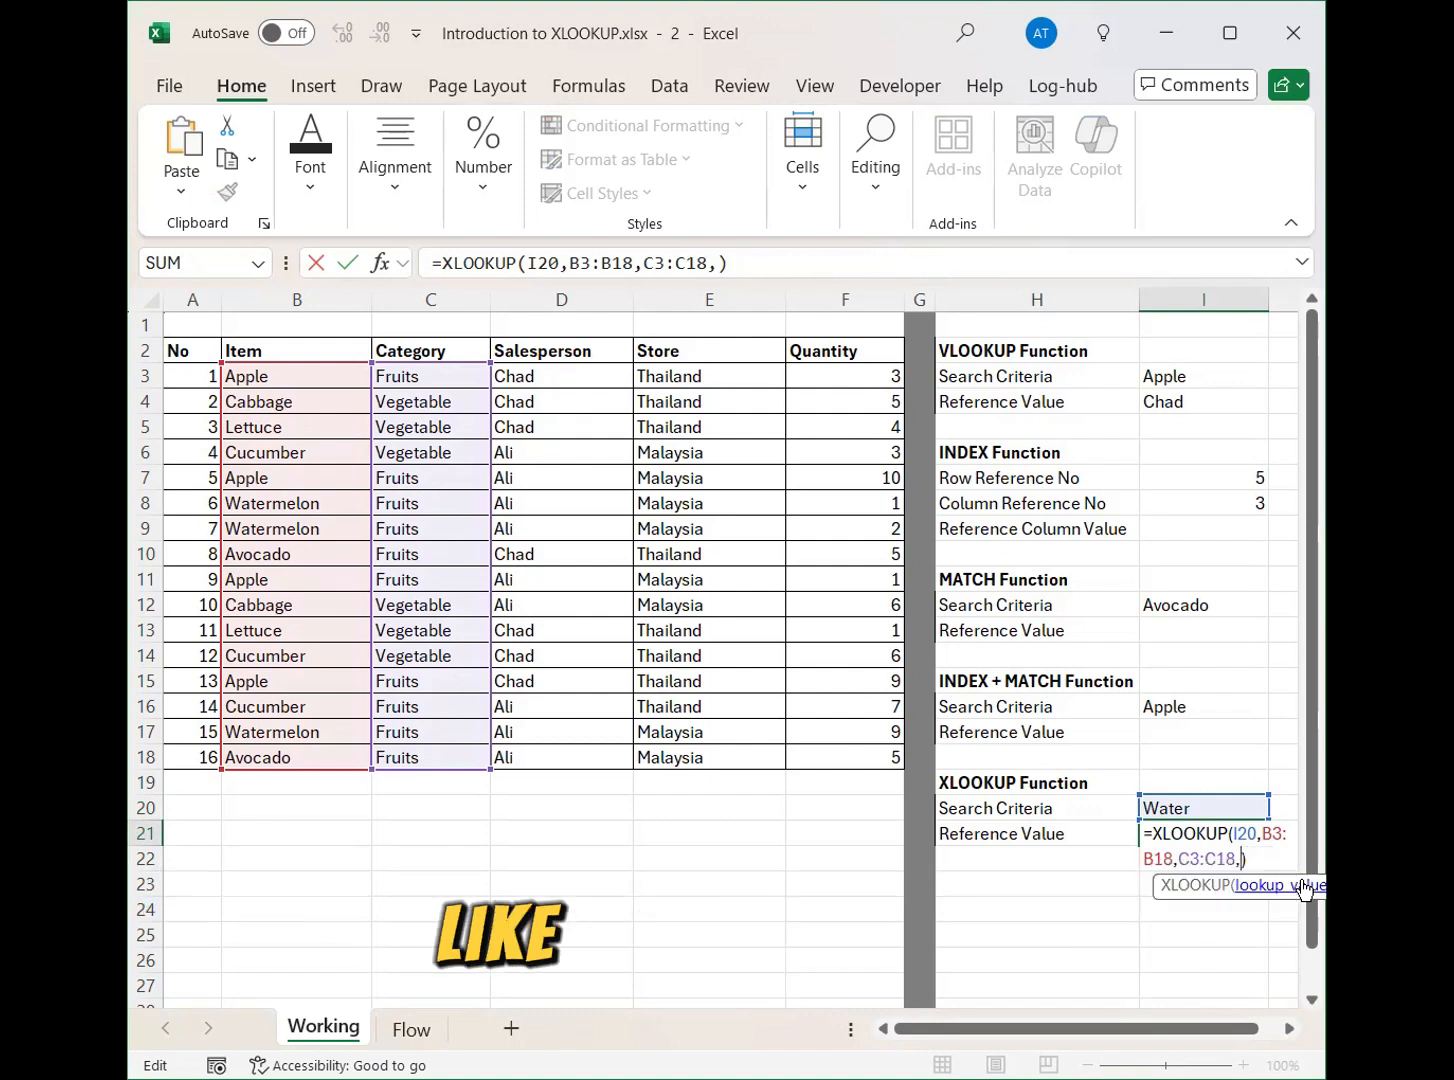
{"action": "type", "text": "0"}
{"action": "key", "text": "Return"}
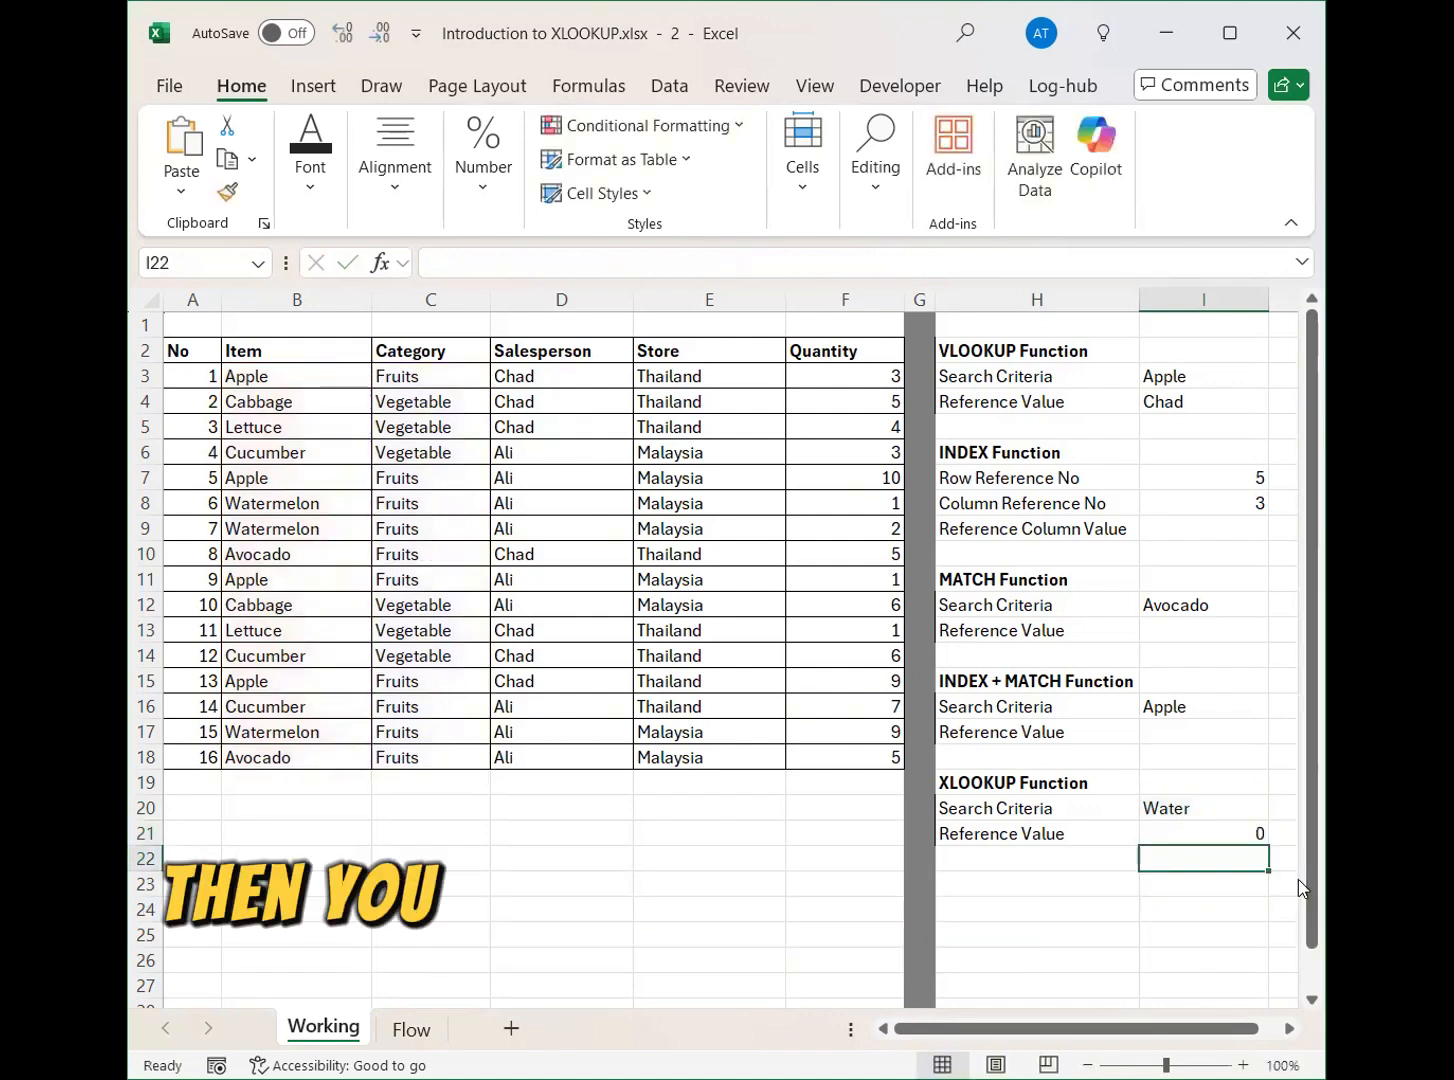
Extend the XLOOKUP formula in I21 with an empty match mode and search mode -1 for last-to-first searching.
{"action": "left_click", "coordinate": [1259, 833]}
{"action": "double_click", "coordinate": [1258, 834]}
{"action": "left_click", "coordinate": [1252, 858]}
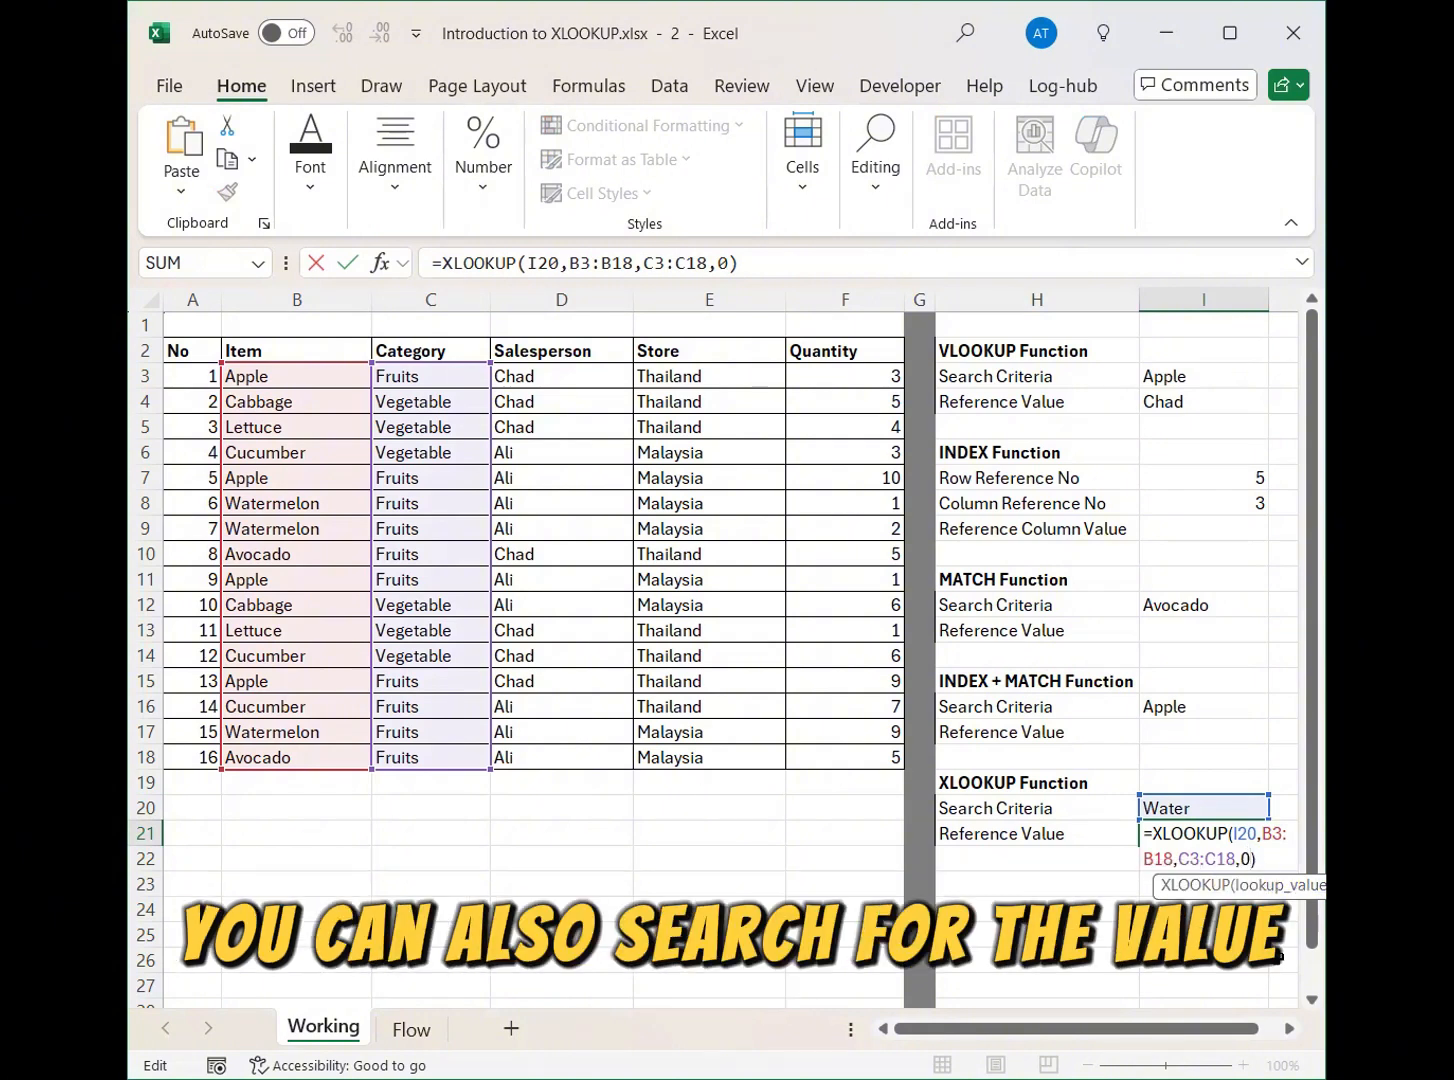
{"action": "type", "text": ","}
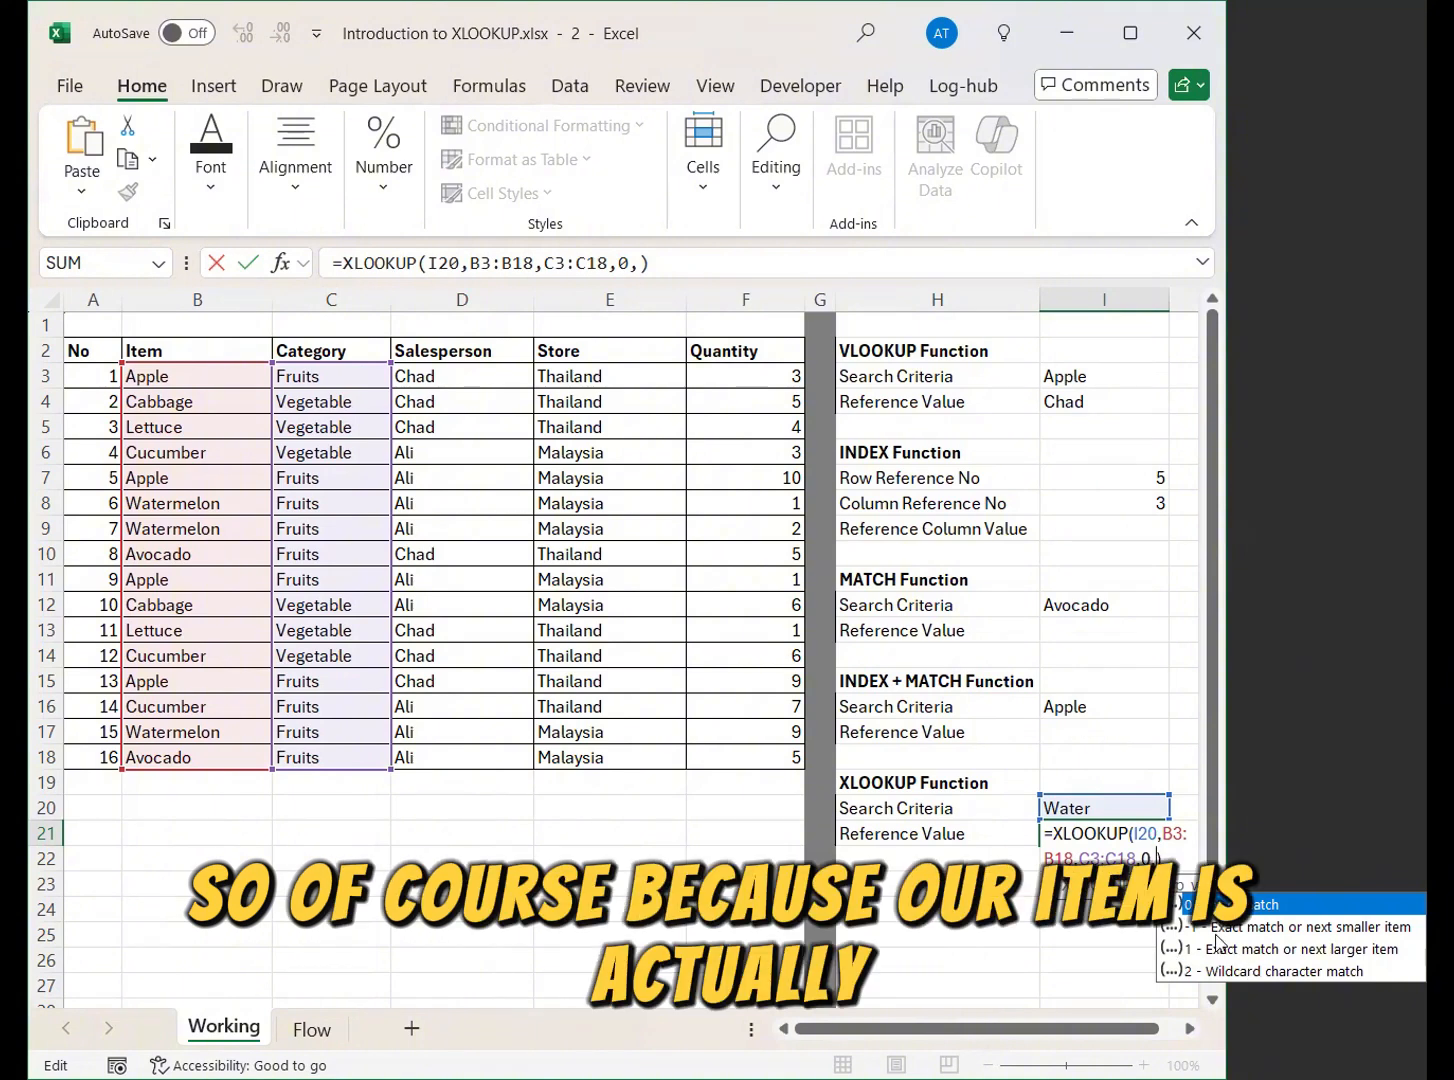
{"action": "type", "text": ","}
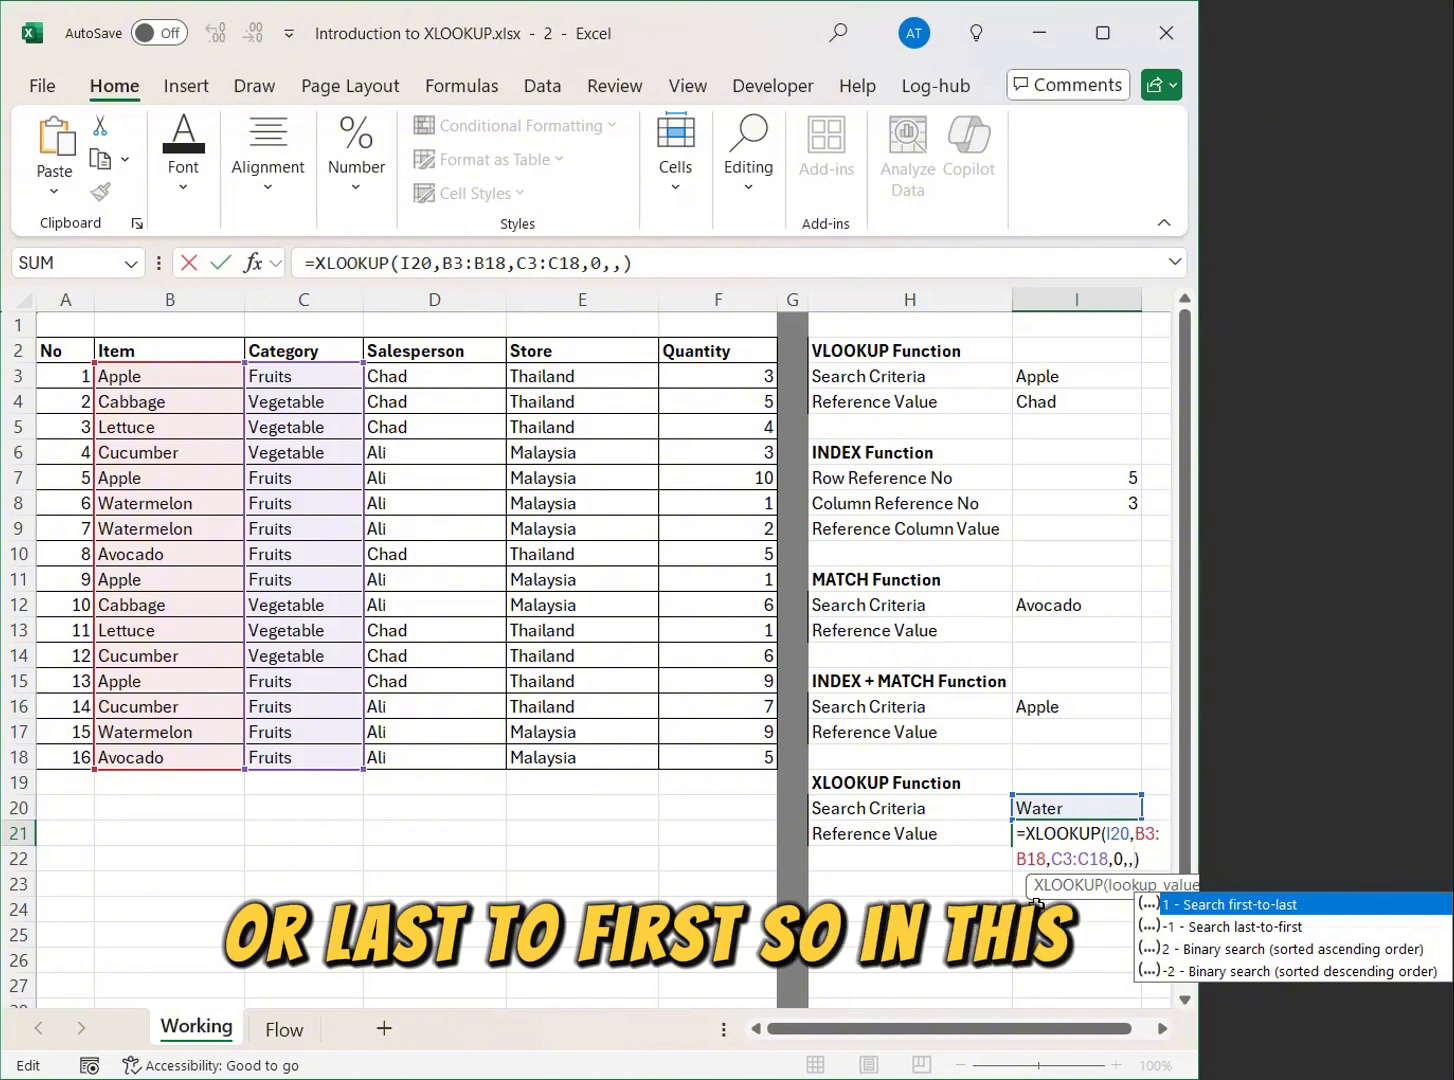
{"action": "type", "text": "-"}
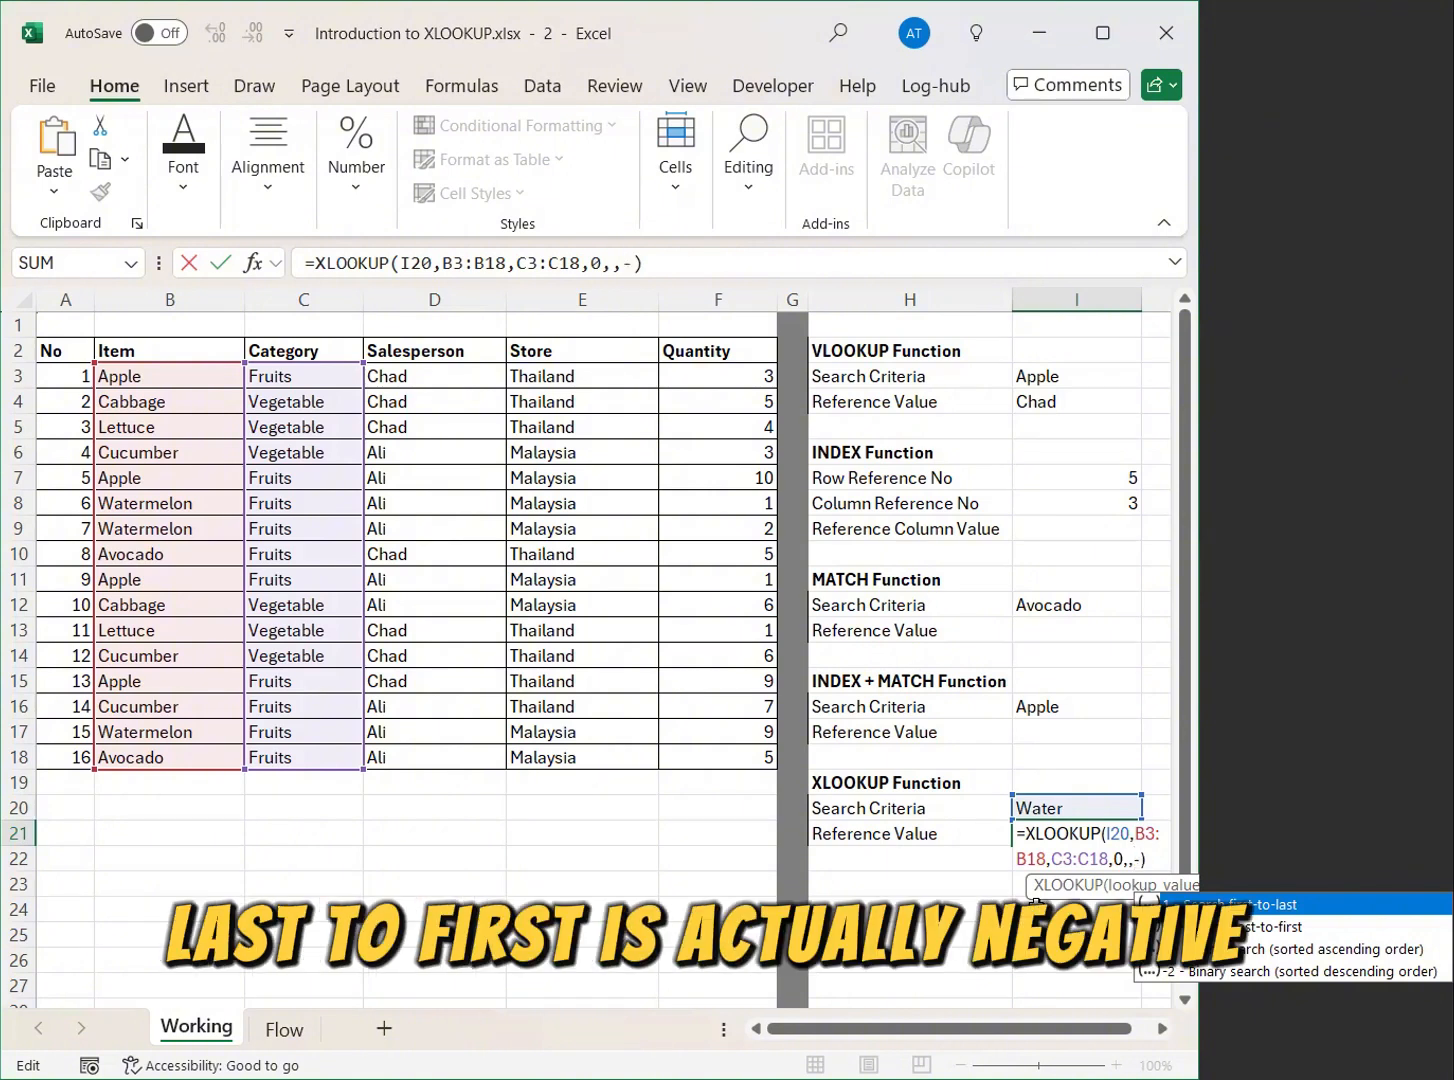
{"action": "type", "text": "1"}
{"action": "key", "text": "Return"}
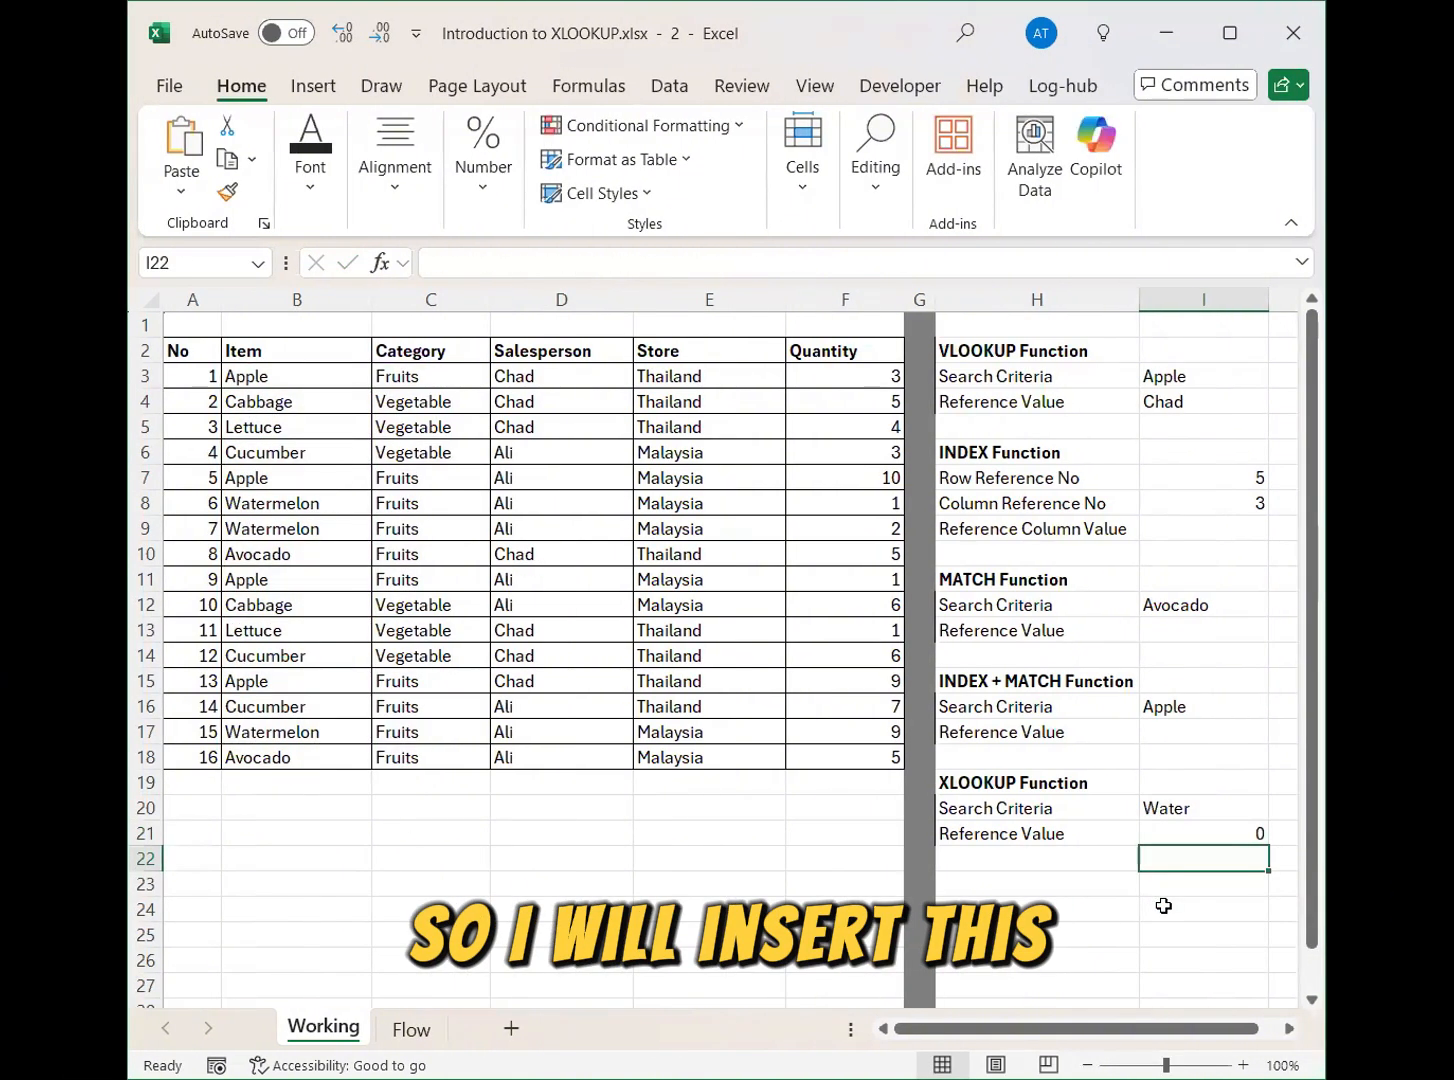
Move the return array of the XLOOKUP formula in I21 to the Salesperson range D3:D18.
{"action": "left_click", "coordinate": [1237, 808]}
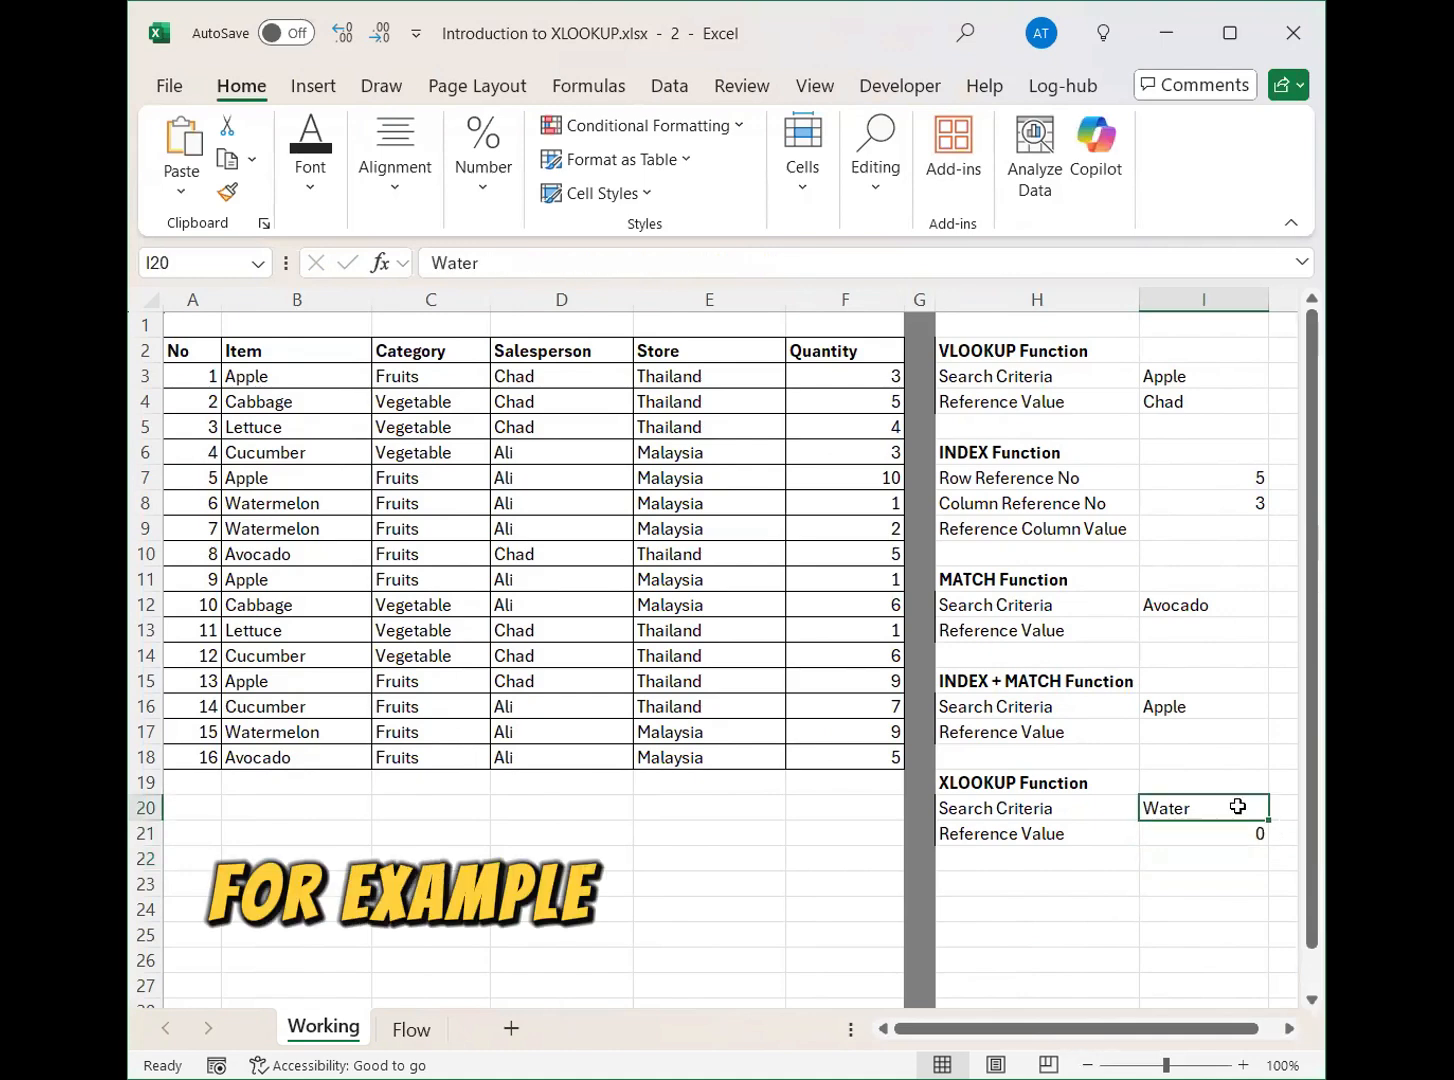
{"action": "left_click", "coordinate": [1212, 840]}
{"action": "double_click", "coordinate": [1212, 840]}
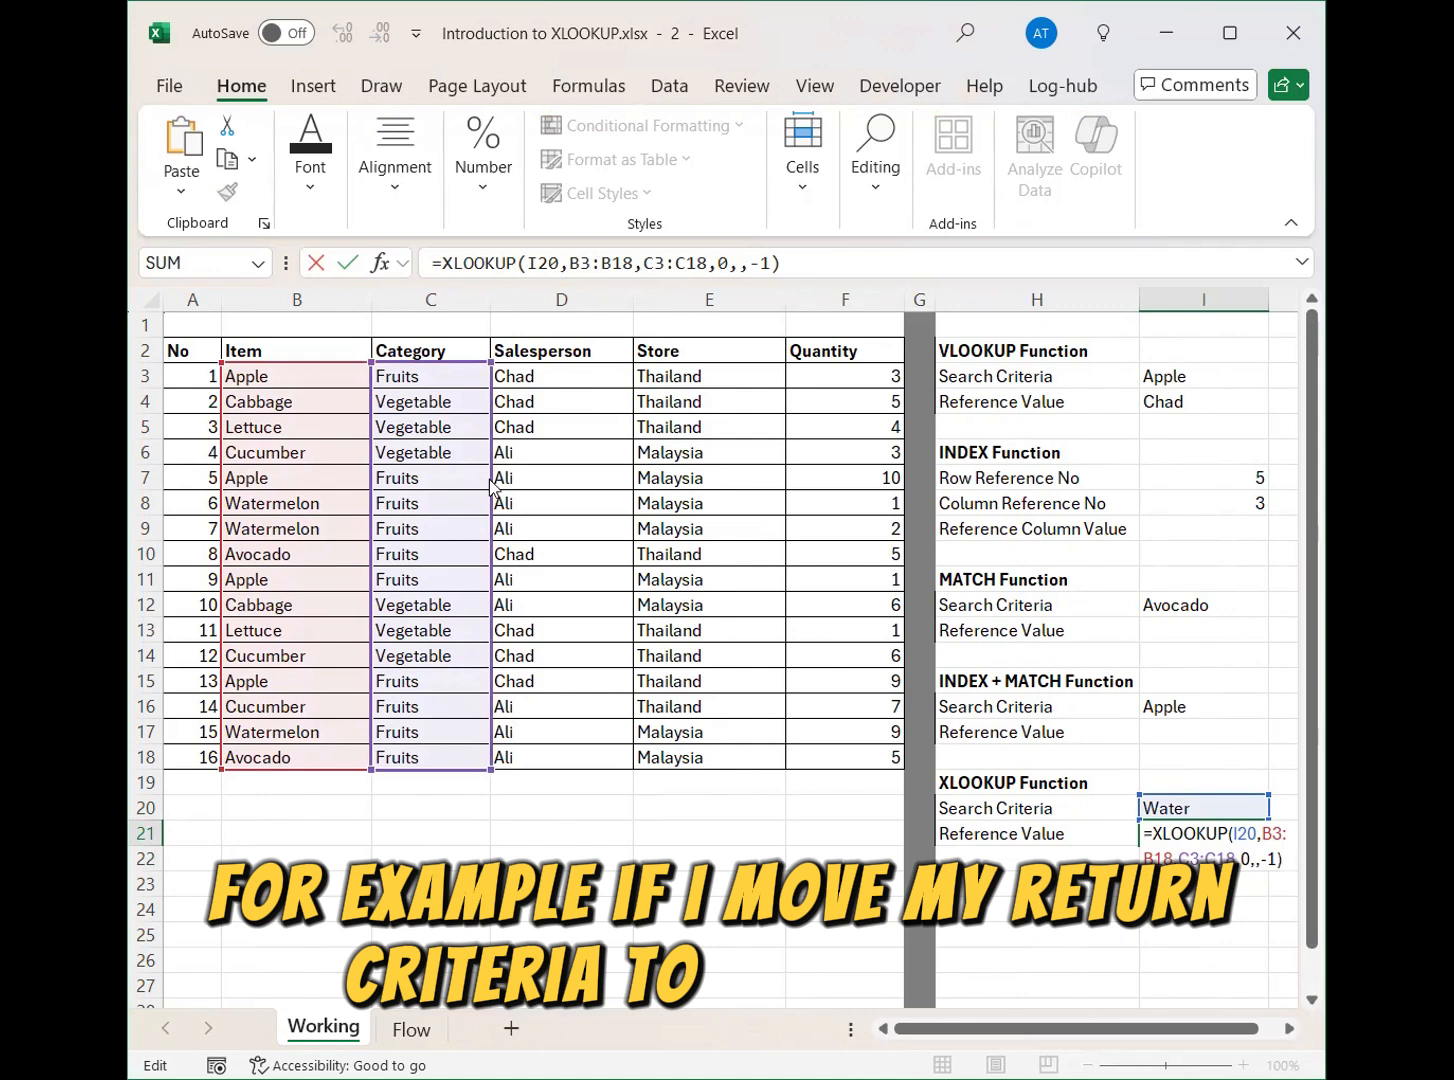
{"action": "left_click_drag", "start_coordinate": [492, 487], "coordinate": [565, 490]}
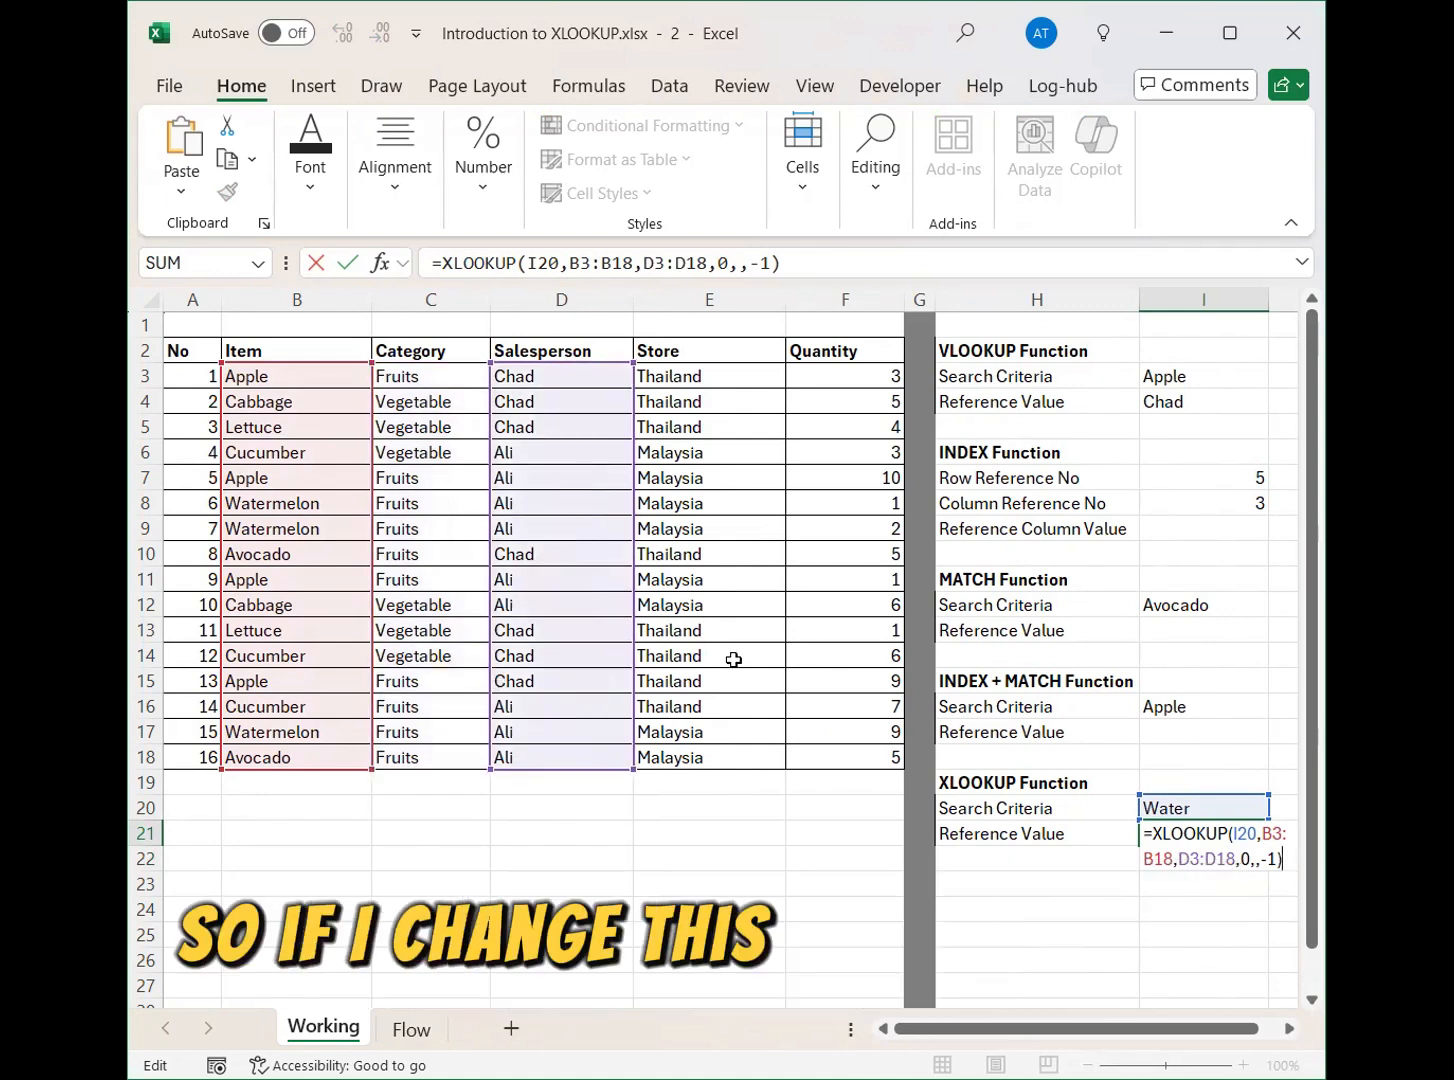
{"action": "key", "text": "Tab"}
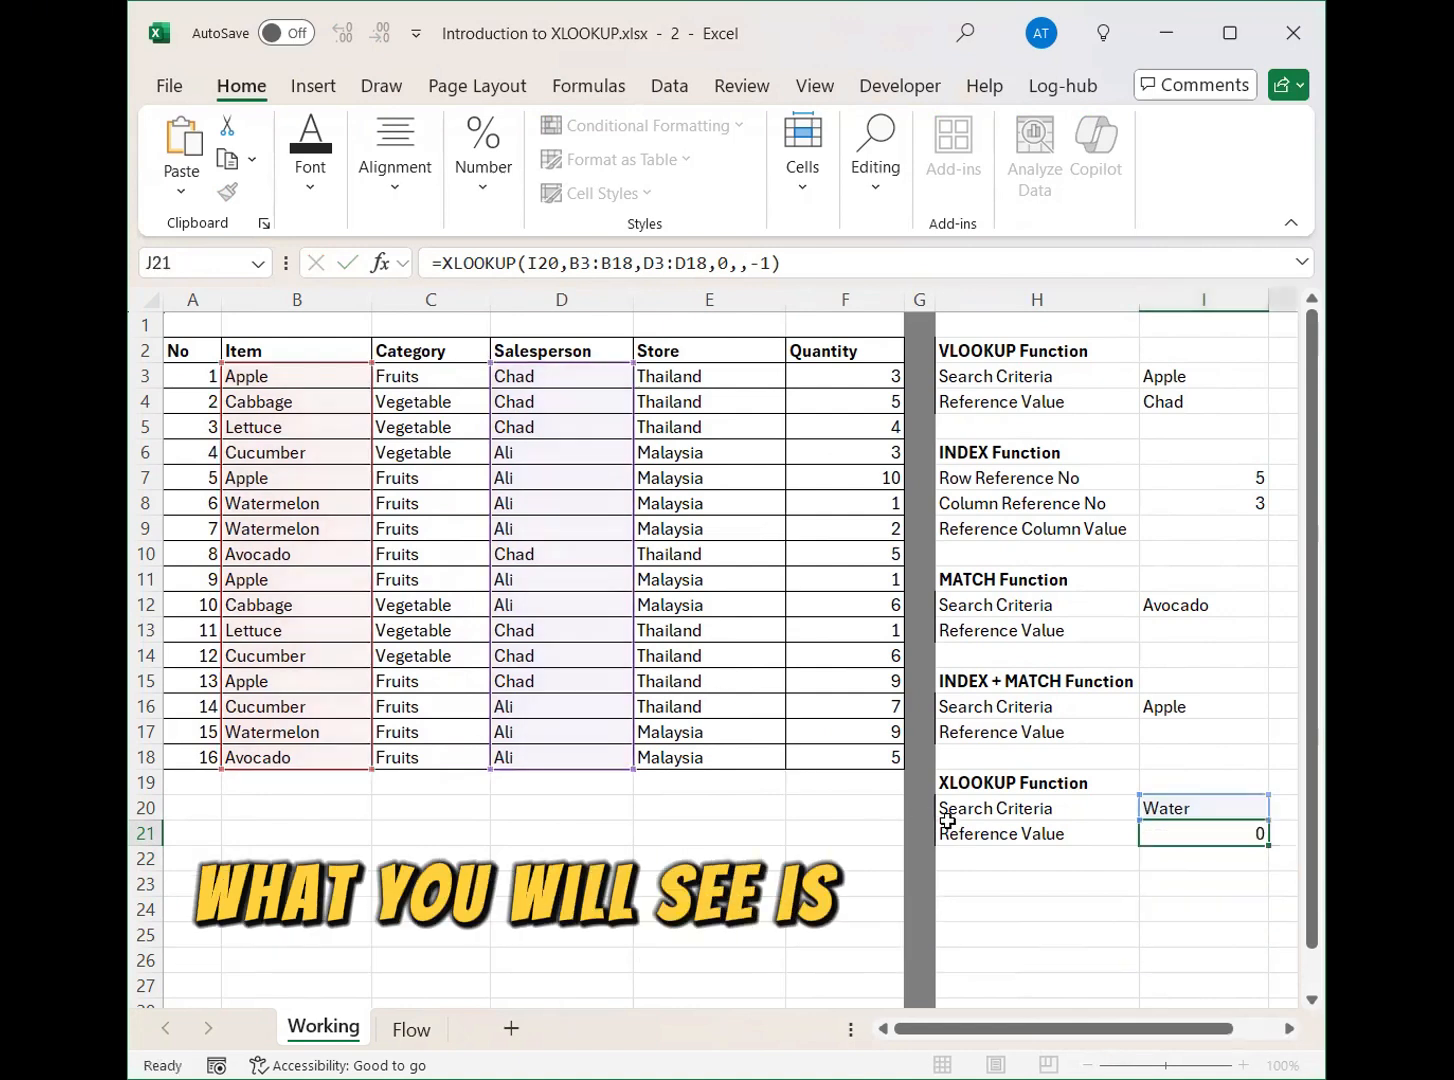
Set the XLOOKUP search criteria in cell I20 to Apple.
{"action": "left_click", "coordinate": [1112, 802]}
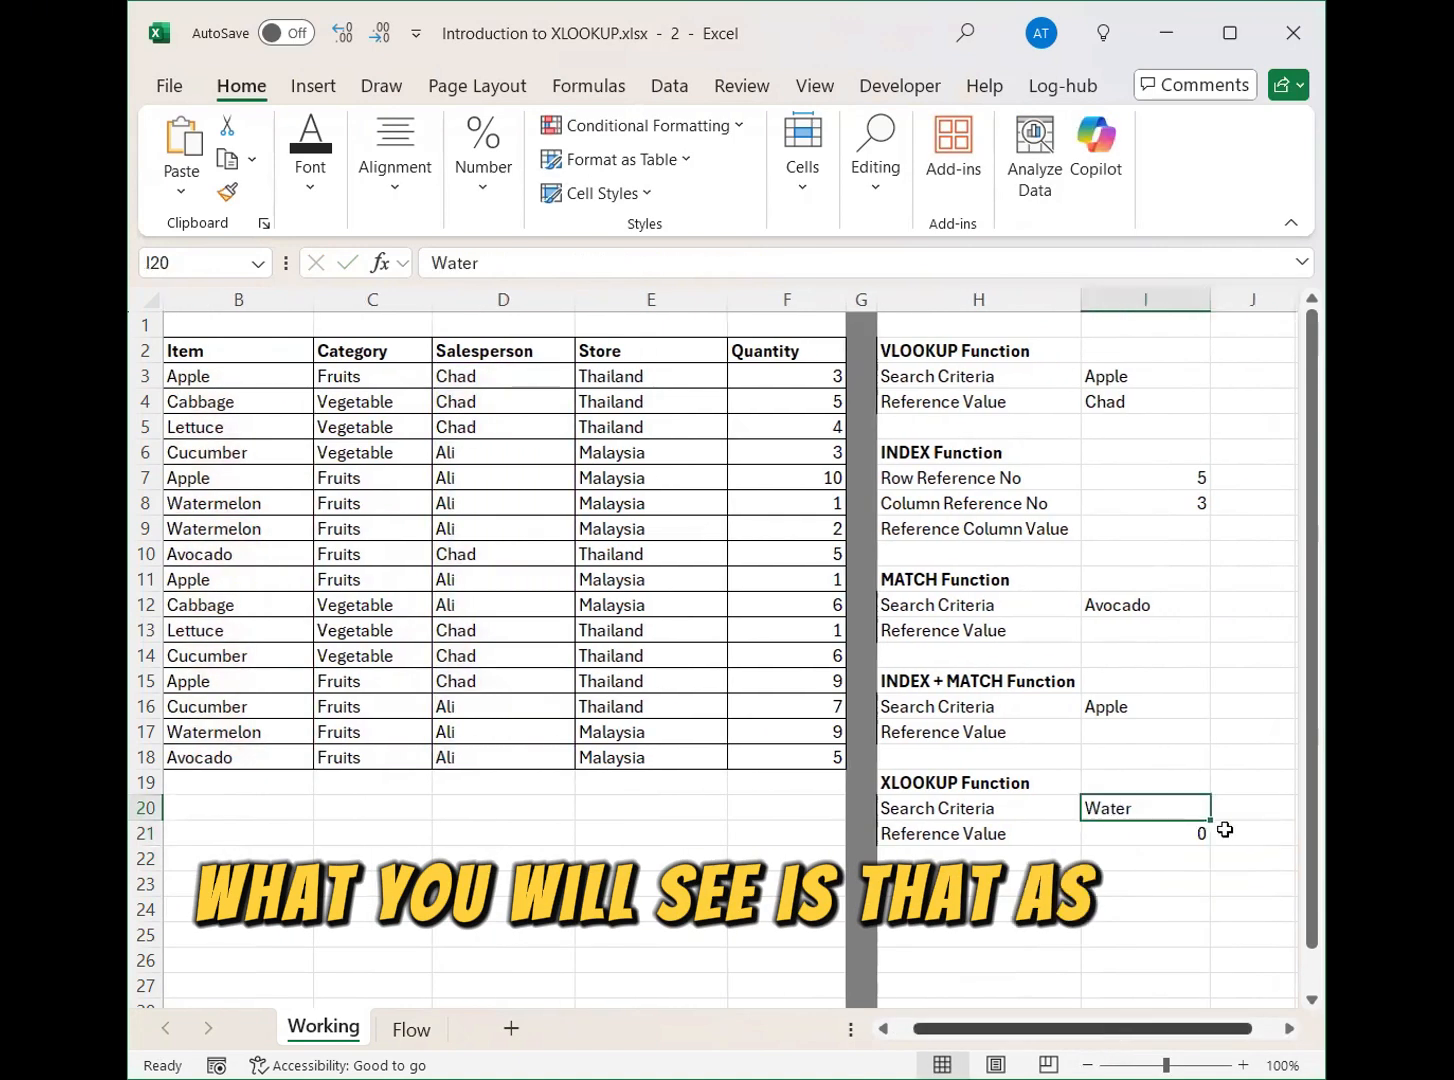
{"action": "scroll", "coordinate": [1184, 810], "scroll_direction": "left", "scroll_amount": 1}
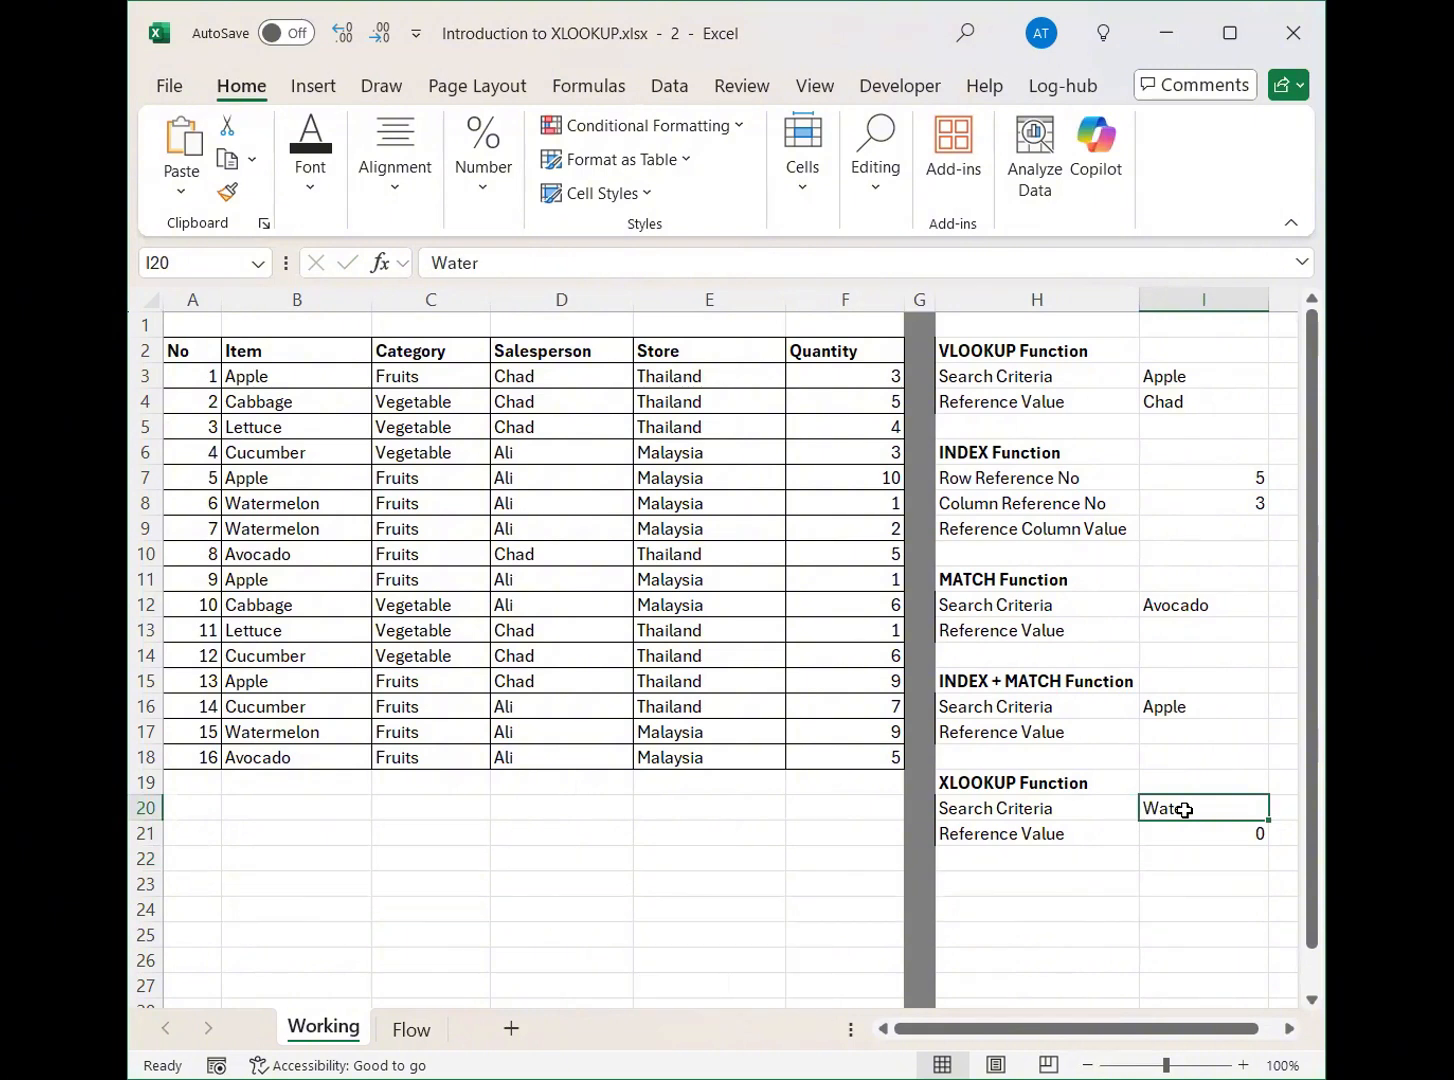
{"action": "type", "text": "Apple"}
{"action": "key", "text": "Return"}
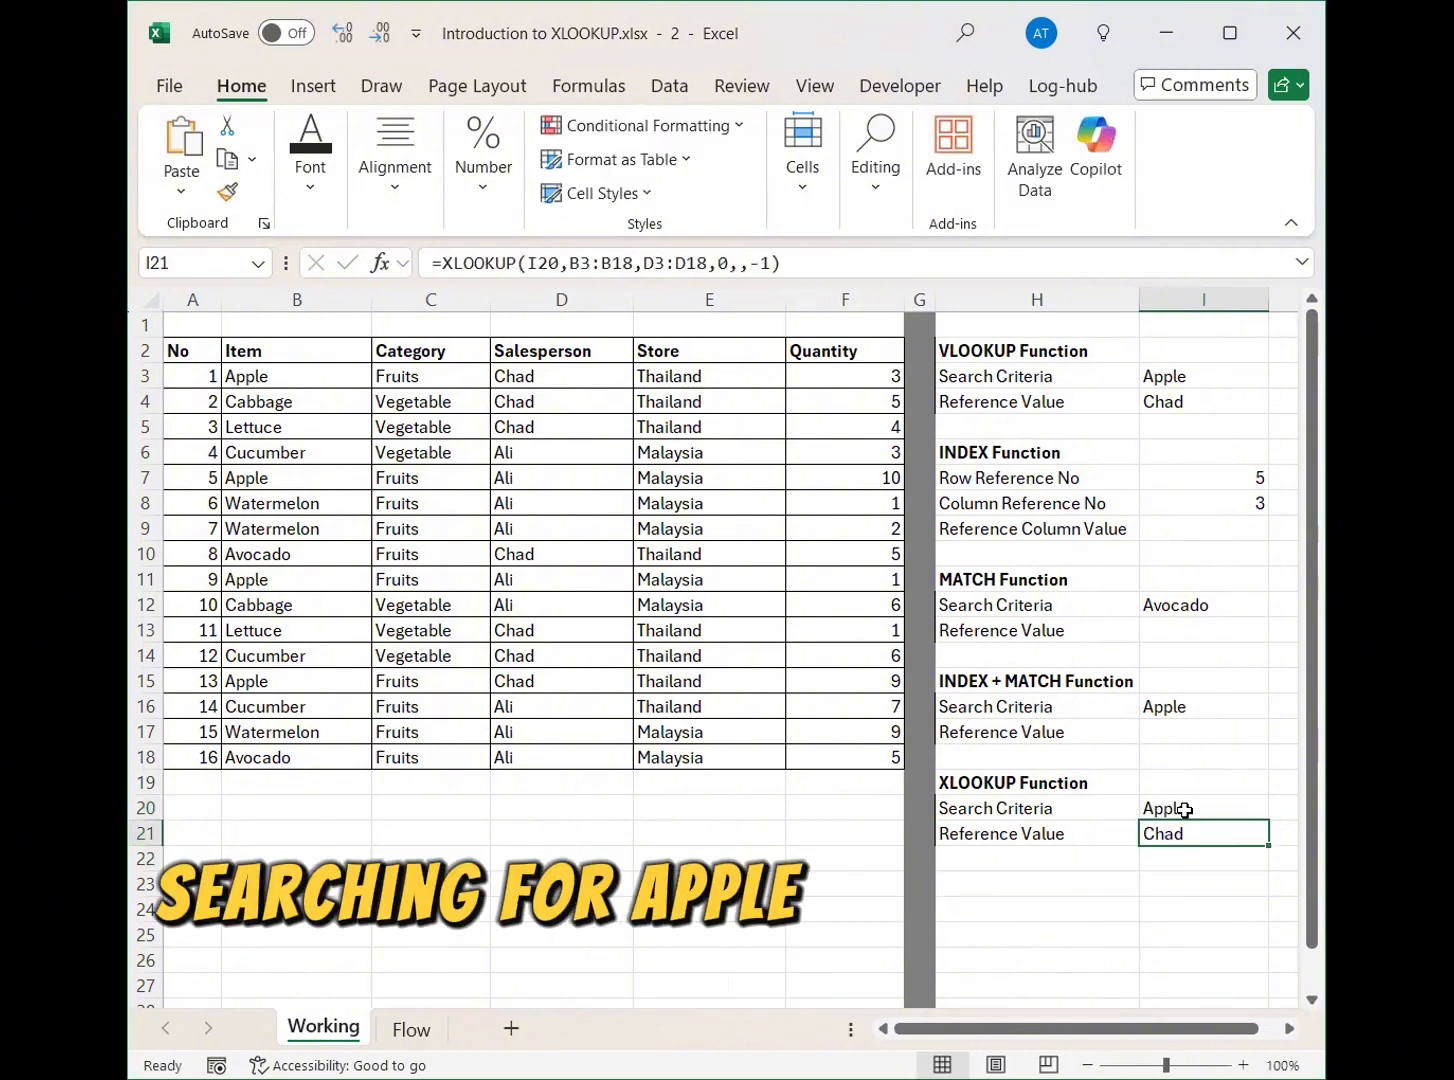
Select the Item, Category and Salesperson cells of all Apple records in rows 3, 7, 11 and 15 together.
{"action": "left_click_drag", "start_coordinate": [320, 375], "coordinate": [440, 376]}
{"action": "left_click_drag", "start_coordinate": [551, 371], "coordinate": [588, 376]}
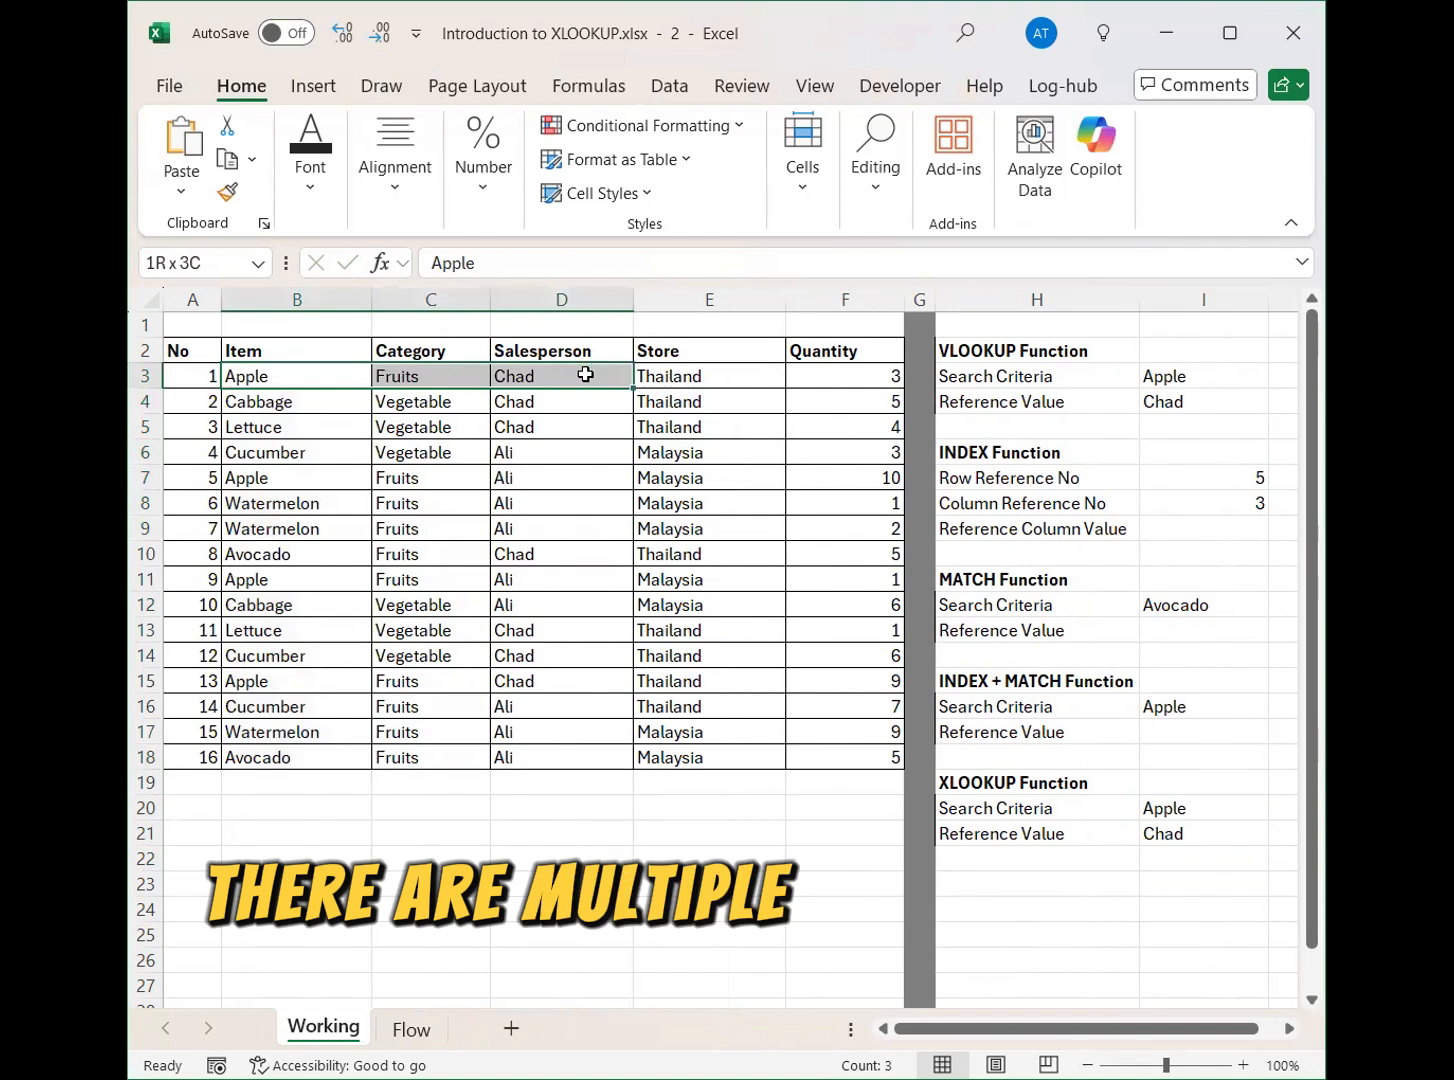
{"action": "left_click", "coordinate": [300, 477], "text": "ctrl"}
{"action": "left_click_drag", "start_coordinate": [568, 481], "coordinate": [566, 480]}
{"action": "left_click_drag", "start_coordinate": [297, 583], "coordinate": [560, 580], "text": "ctrl"}
{"action": "left_click_drag", "start_coordinate": [297, 681], "coordinate": [529, 685], "text": "ctrl"}
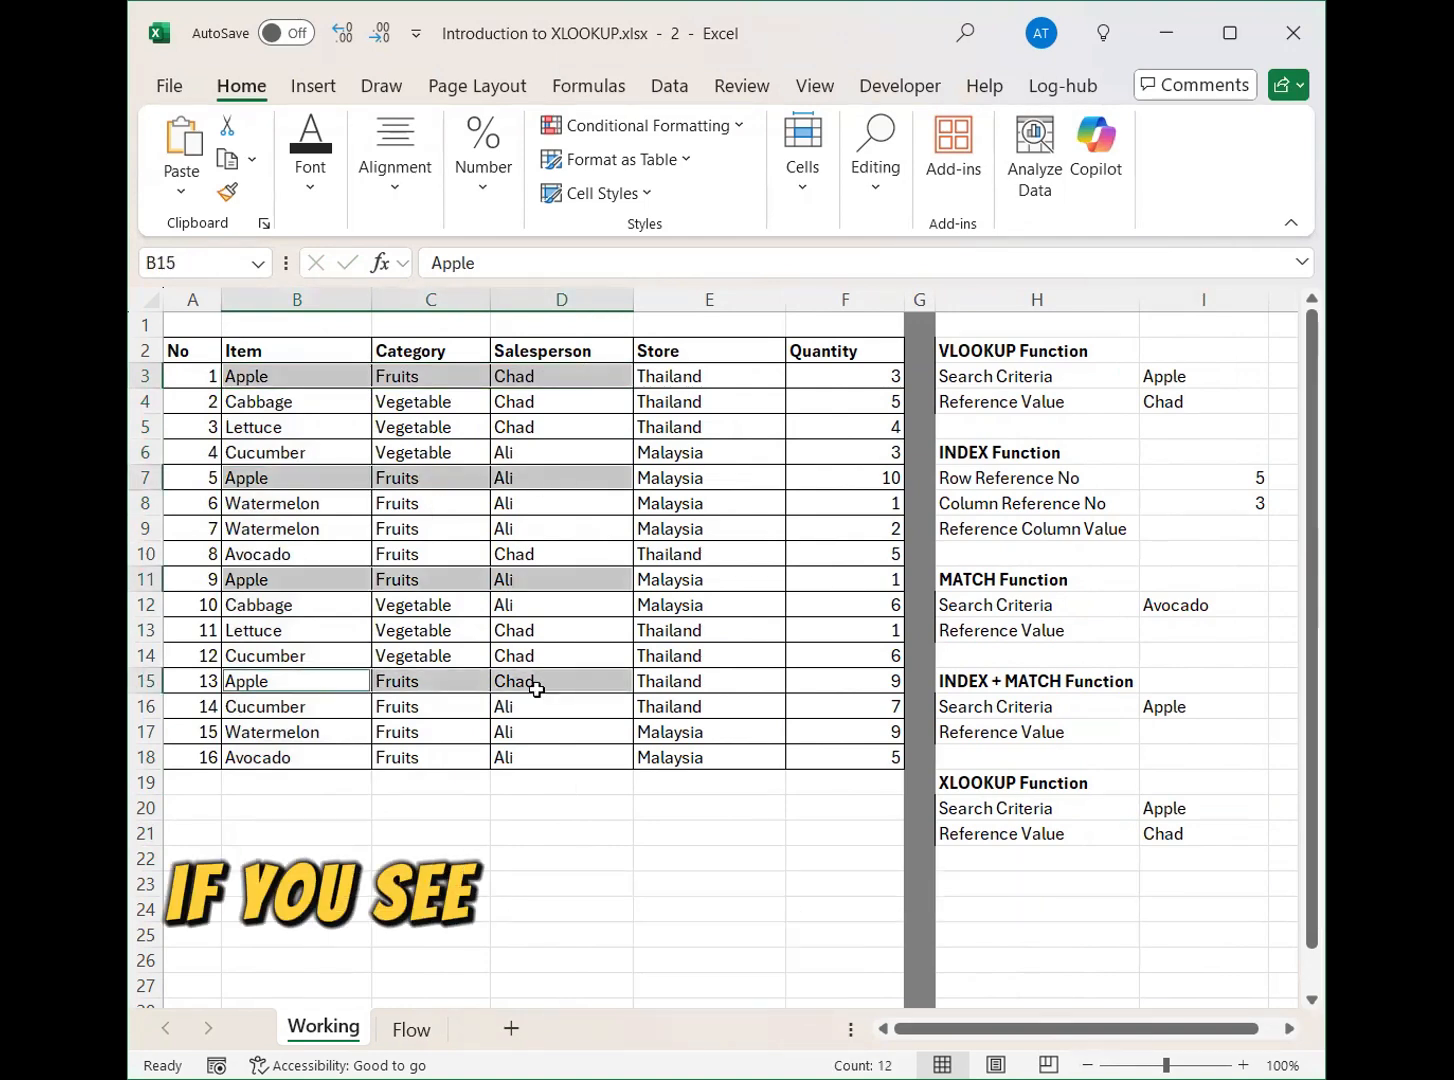
Remove the -1 search mode value from the XLOOKUP formula in I21, leaving that argument empty.
{"action": "left_click", "coordinate": [1185, 831]}
{"action": "double_click", "coordinate": [1185, 831]}
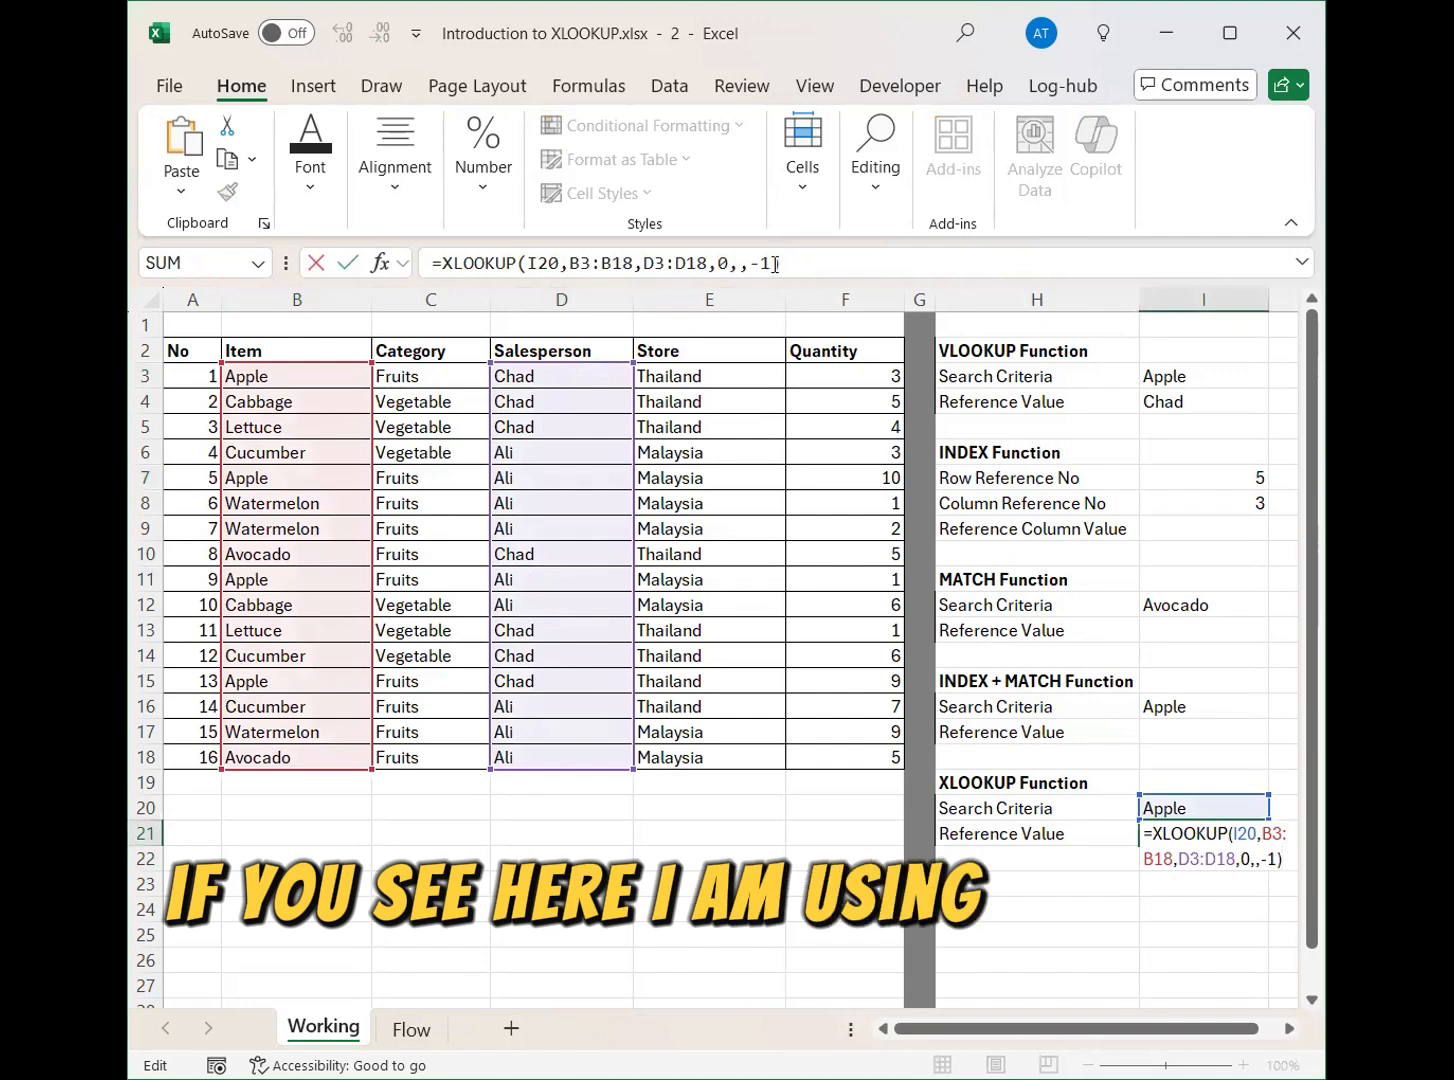
{"action": "left_click_drag", "start_coordinate": [778, 262], "coordinate": [750, 263]}
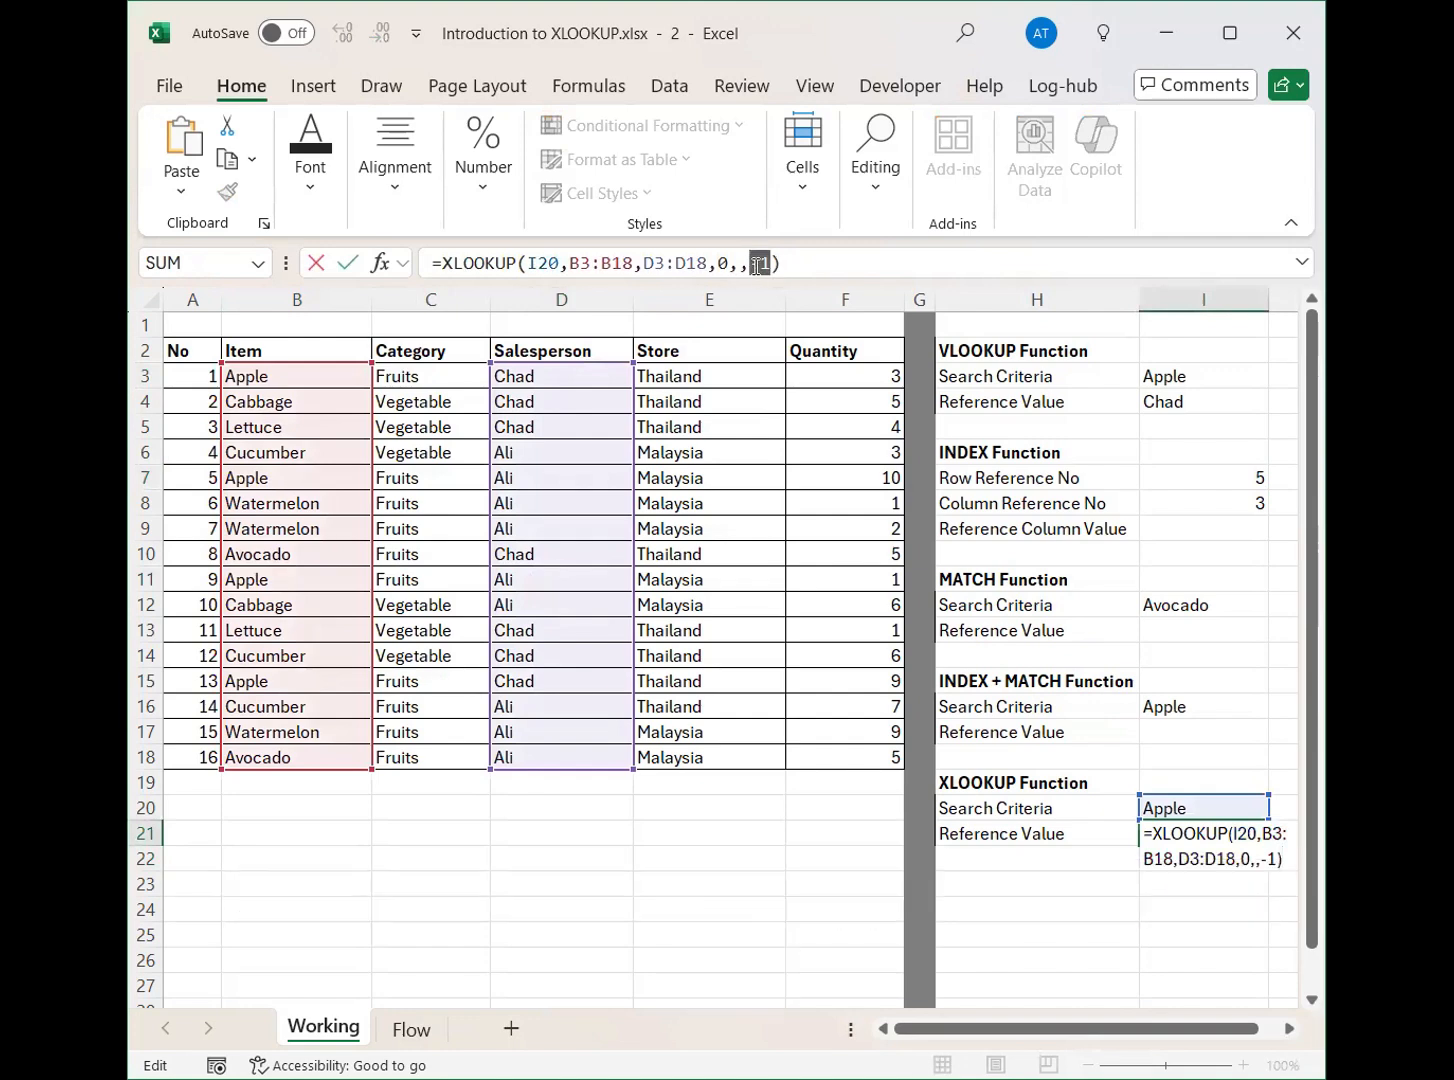
{"action": "key", "text": "BackSpace"}
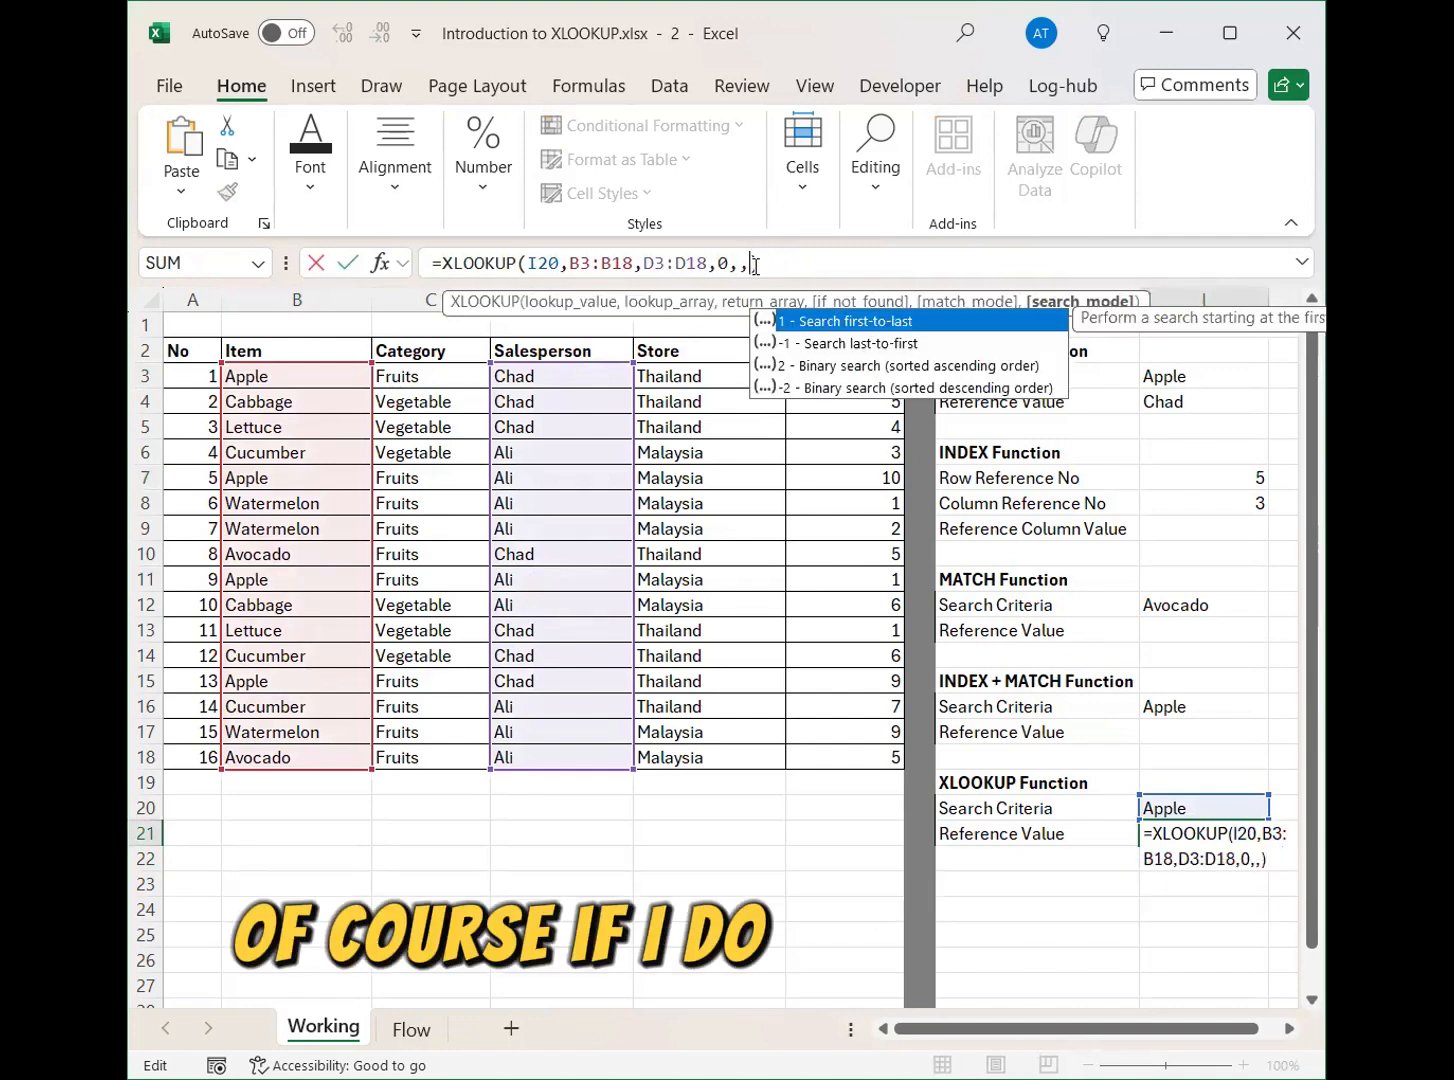
{"action": "key", "text": "Return"}
Change the salesperson of the first Apple record in cell D3 to the other salesperson's name used in the table.
{"action": "left_click", "coordinate": [575, 376]}
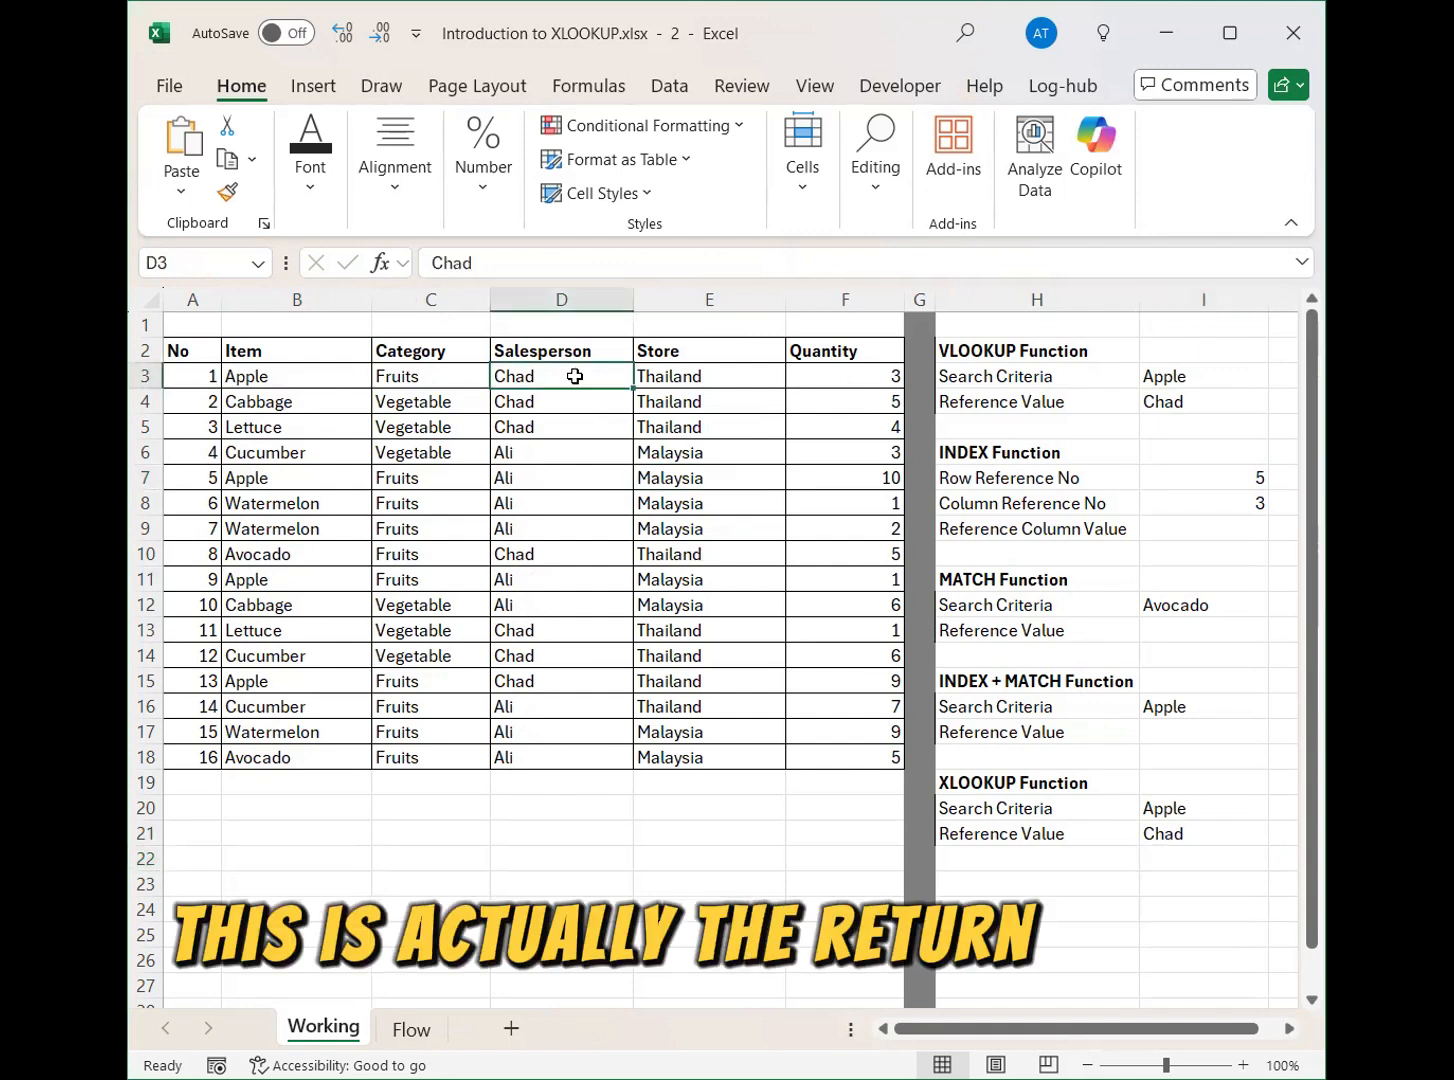
{"action": "type", "text": "Ali"}
{"action": "key", "text": "Return"}
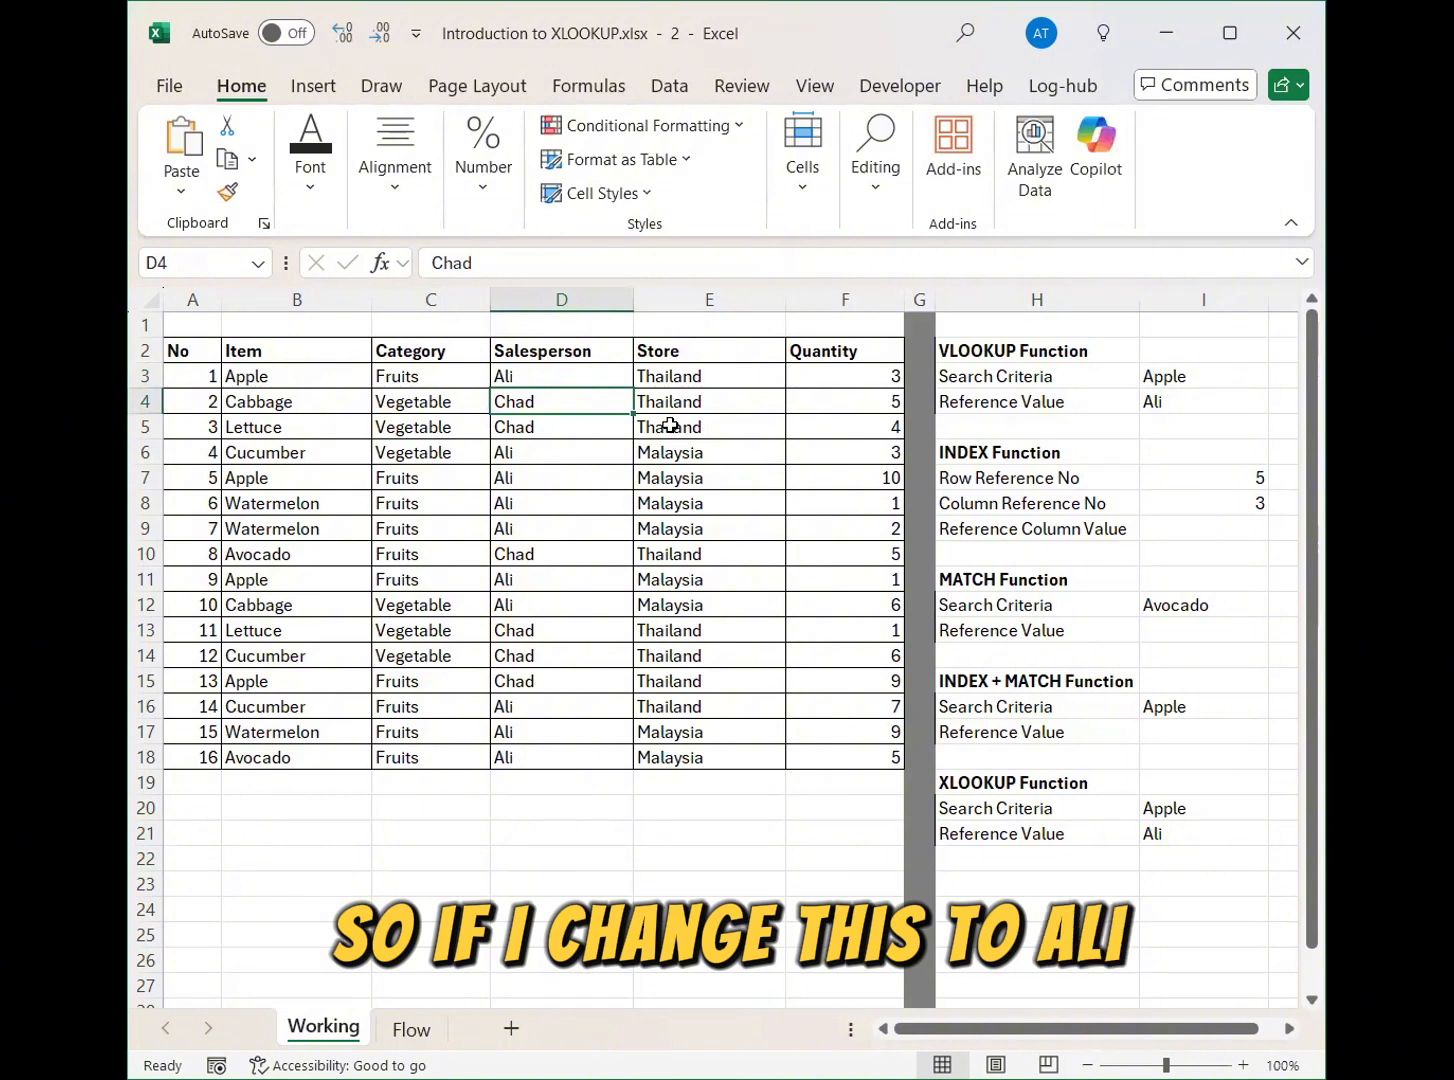
Set the search mode of the XLOOKUP formula in I21 to -1 so that it searches last-to-first.
{"action": "left_click", "coordinate": [1176, 837]}
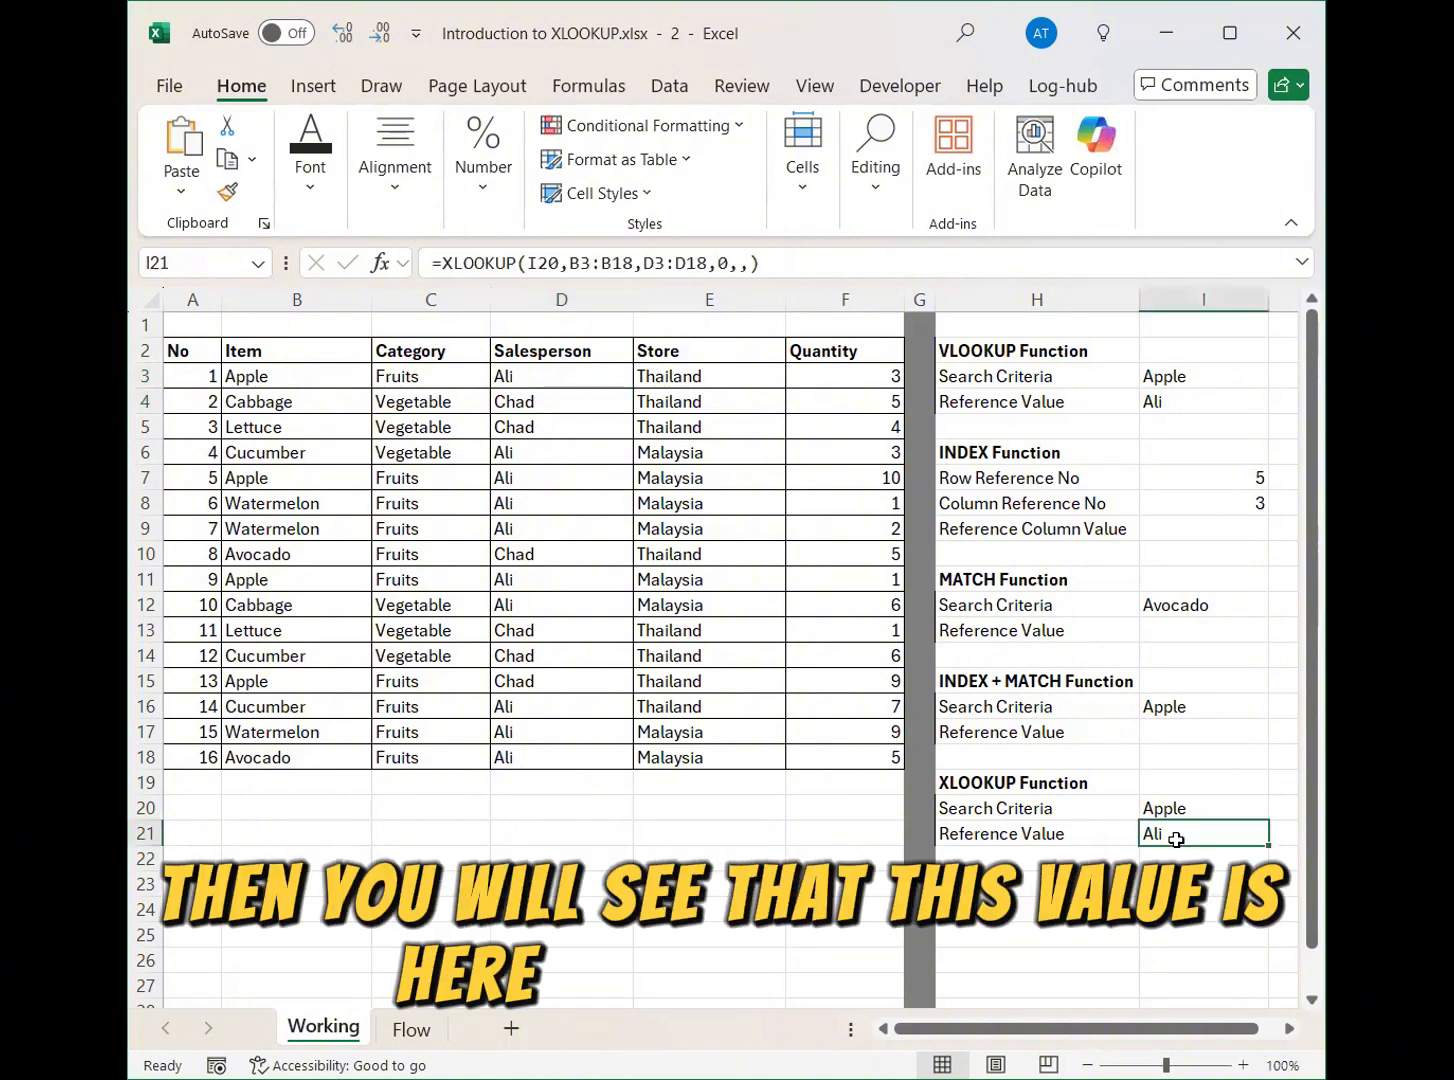
{"action": "double_click", "coordinate": [1172, 845]}
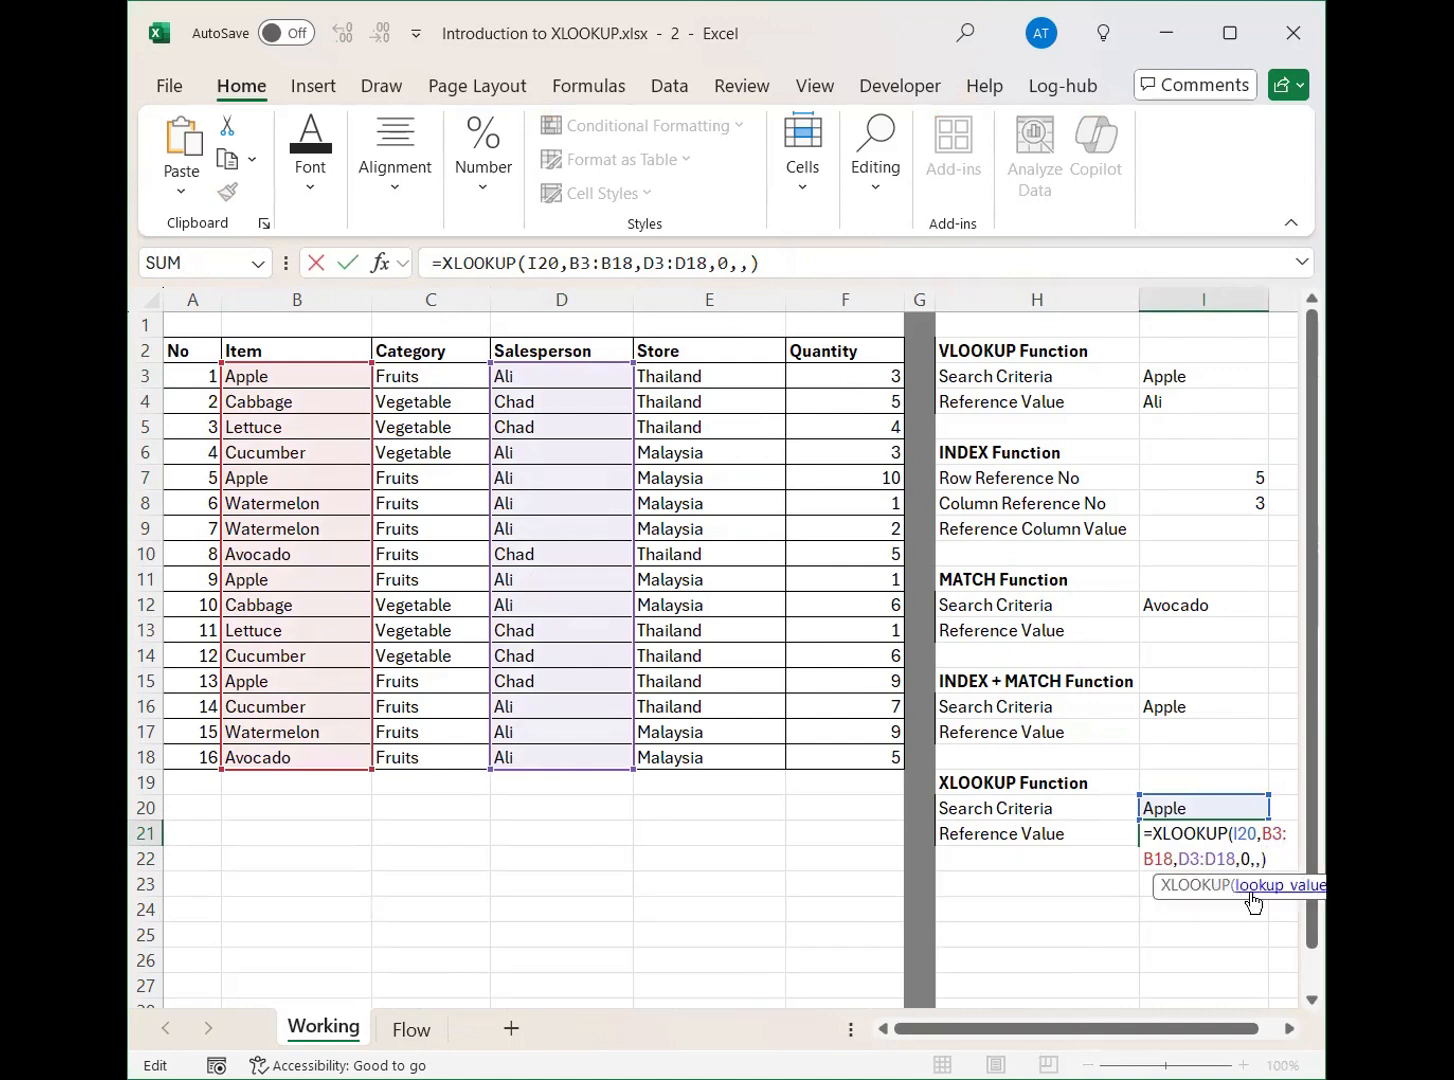
{"action": "type", "text": "-1"}
{"action": "key", "text": "Return"}
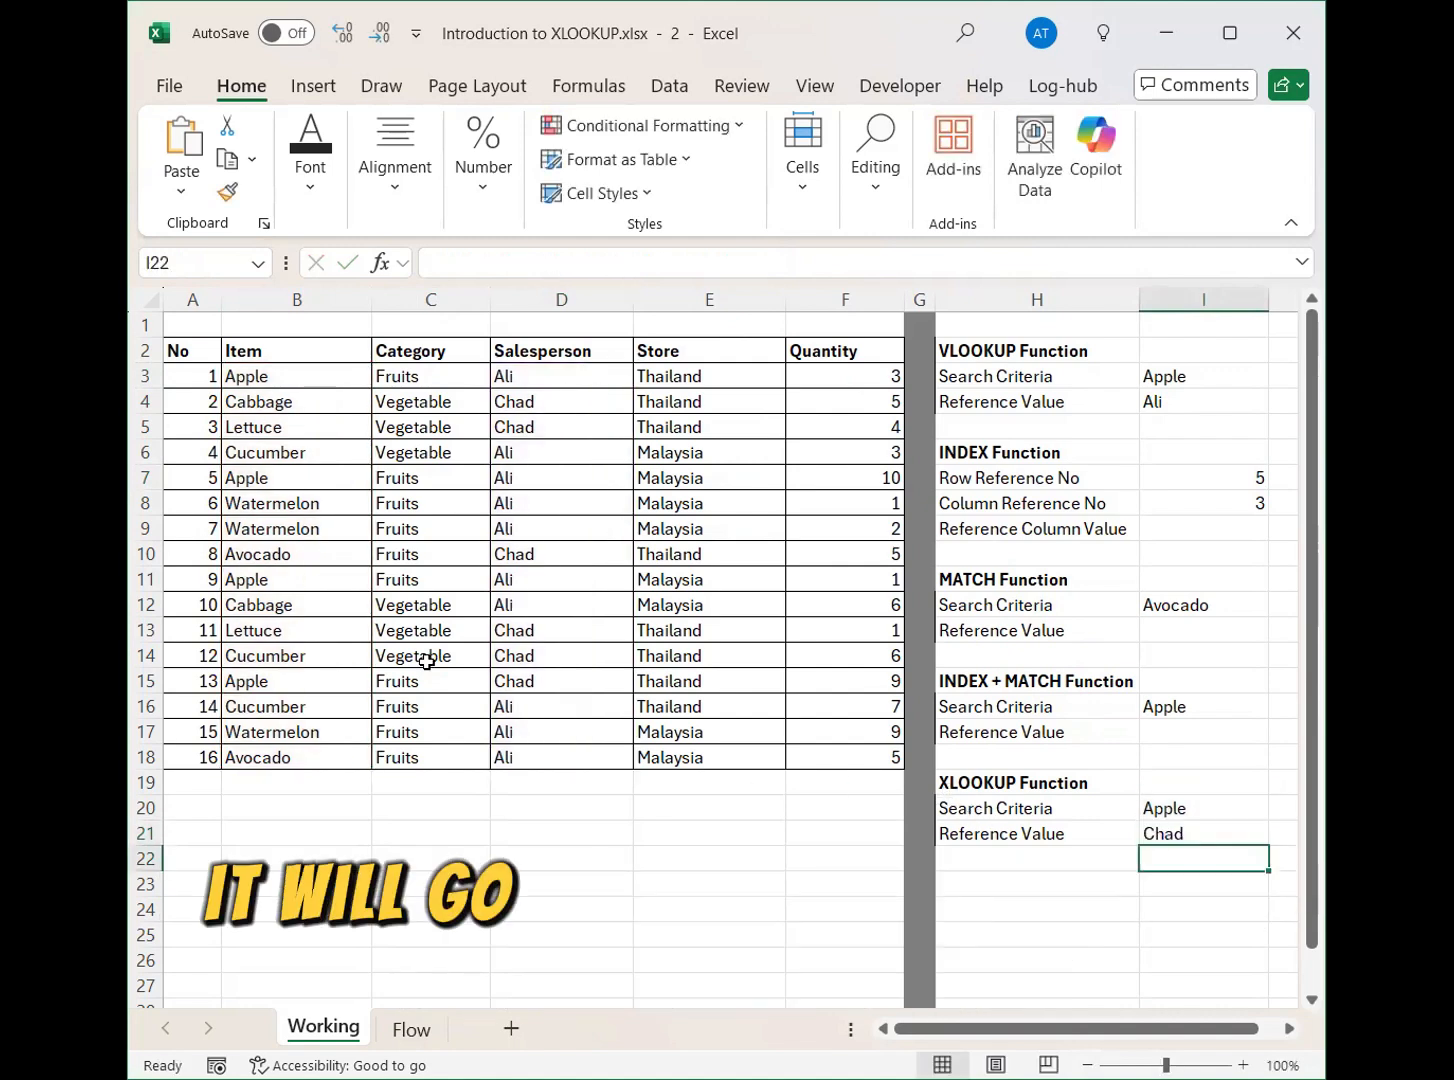
Replace the salesperson of the last Apple record in cell D15 with a new salesperson's name.
{"action": "left_click", "coordinate": [555, 680]}
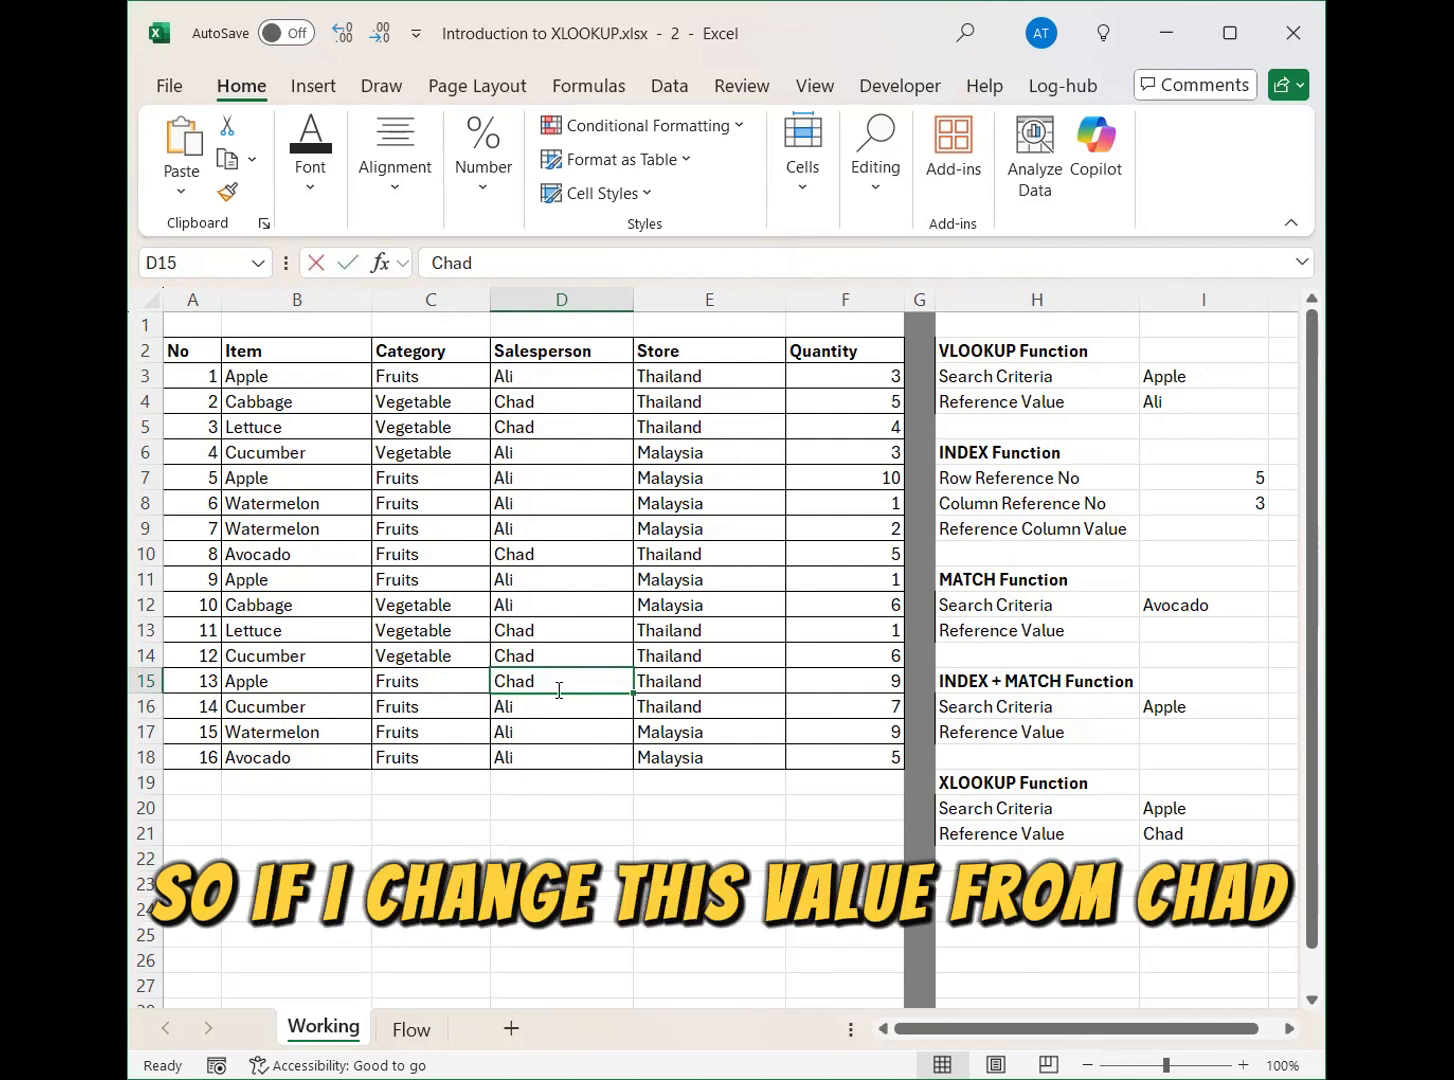
{"action": "type", "text": "Alex"}
{"action": "key", "text": "Return"}
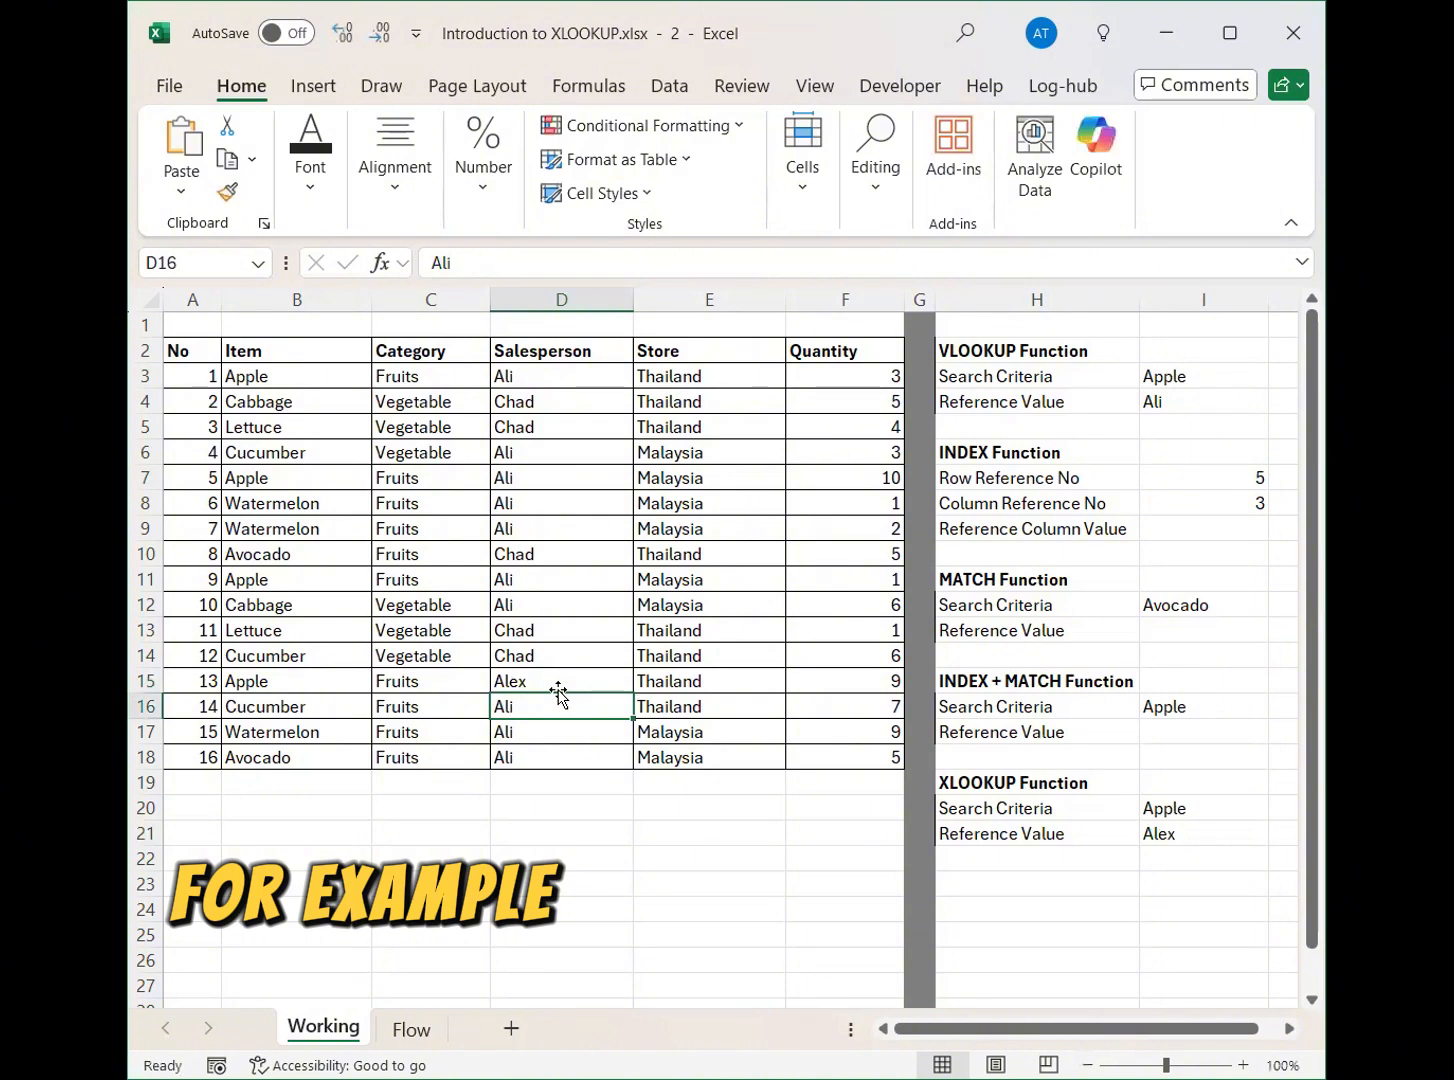